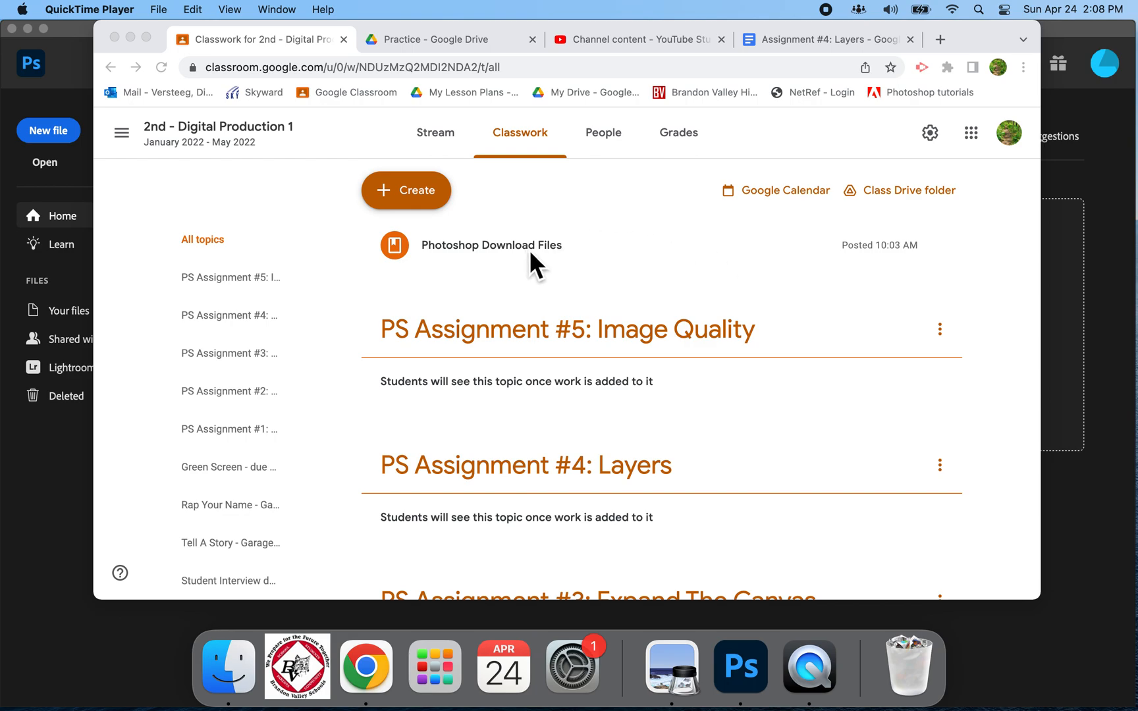
Open the Practice folder in Google Drive through the Downloads folder attached to the Photoshop Download Files material
{"action": "left_click", "coordinate": [560, 261]}
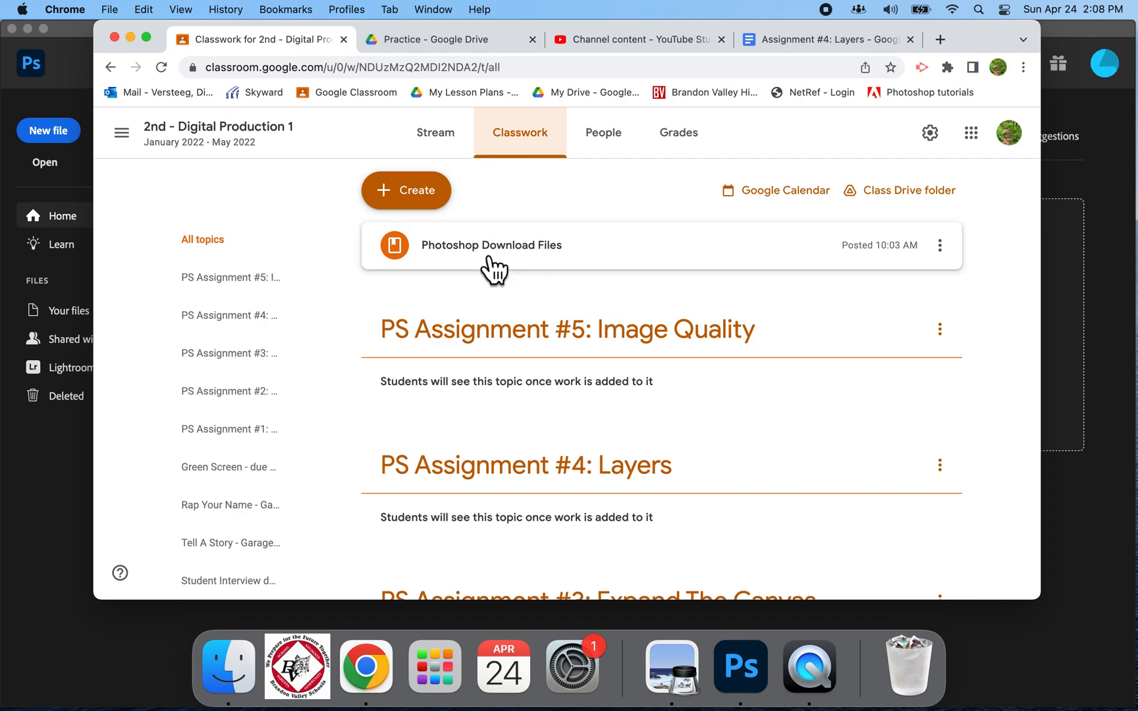
{"action": "left_click", "coordinate": [530, 262]}
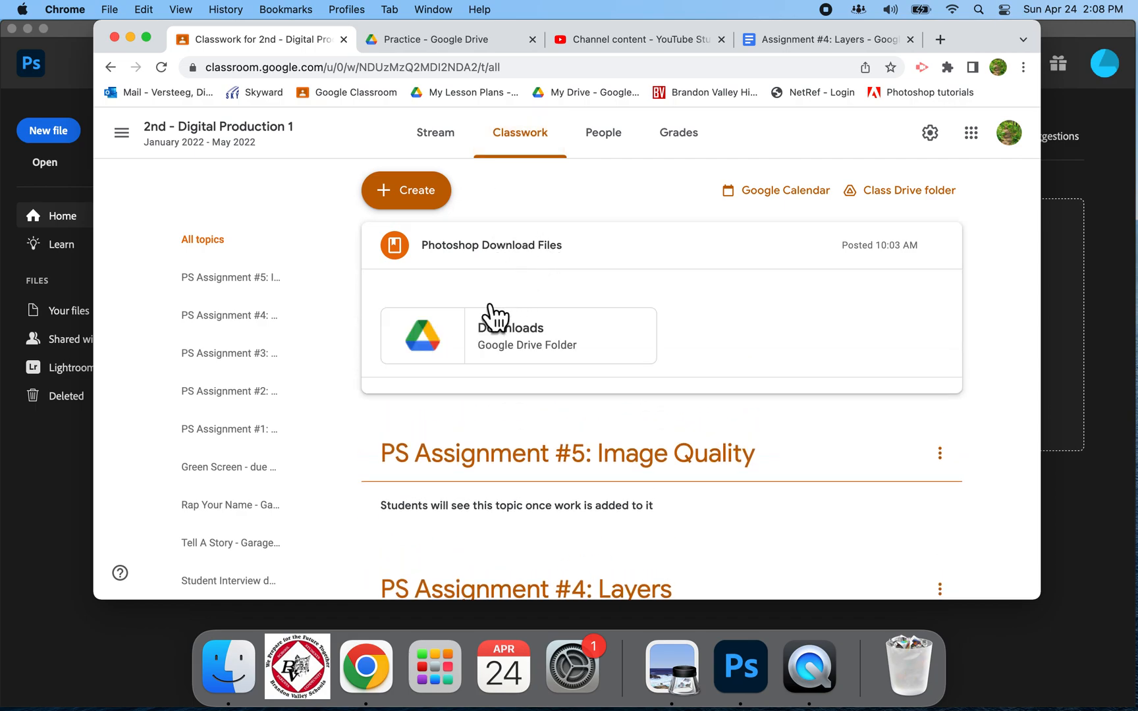
{"action": "left_click", "coordinate": [461, 339]}
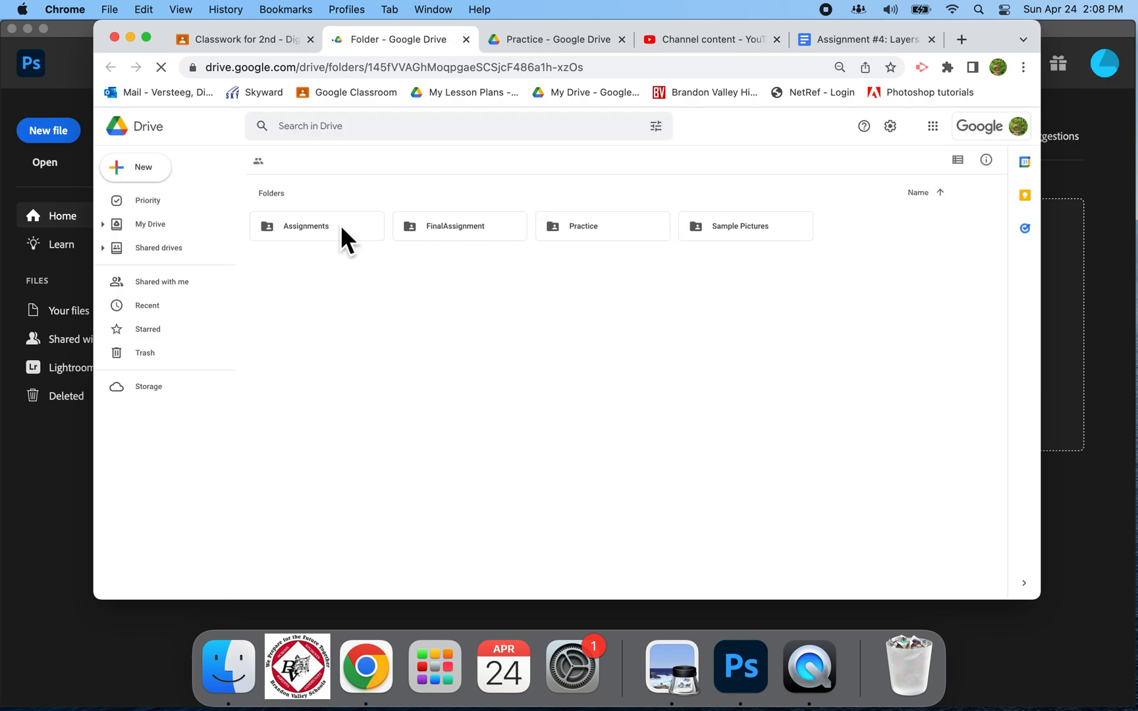
{"action": "double_click", "coordinate": [597, 228]}
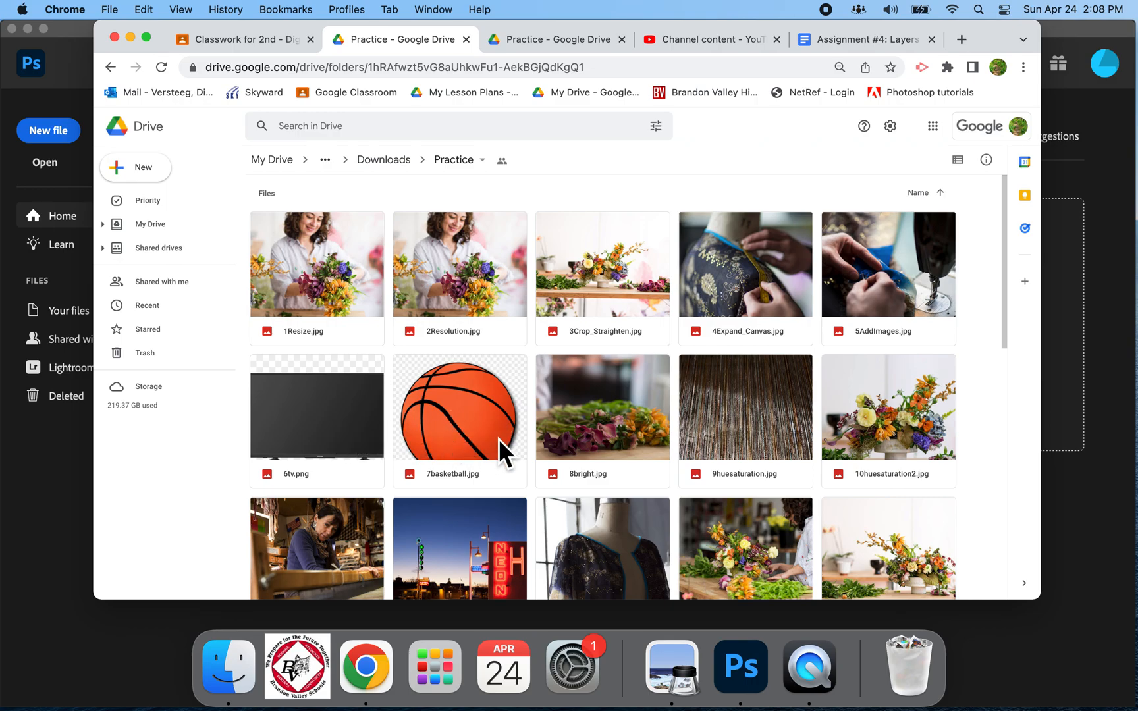
Download 6tv.png and 7basketball.jpg together from the Practice folder
{"action": "left_click", "coordinate": [350, 418]}
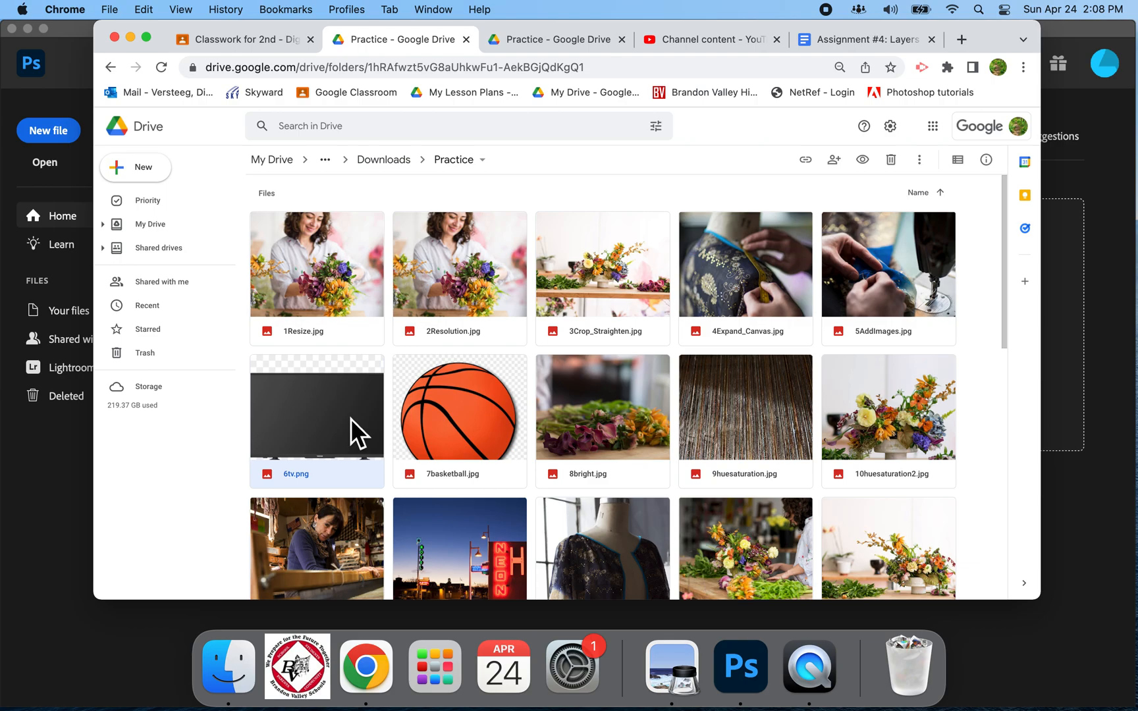
{"action": "left_click", "coordinate": [455, 413], "text": "shift"}
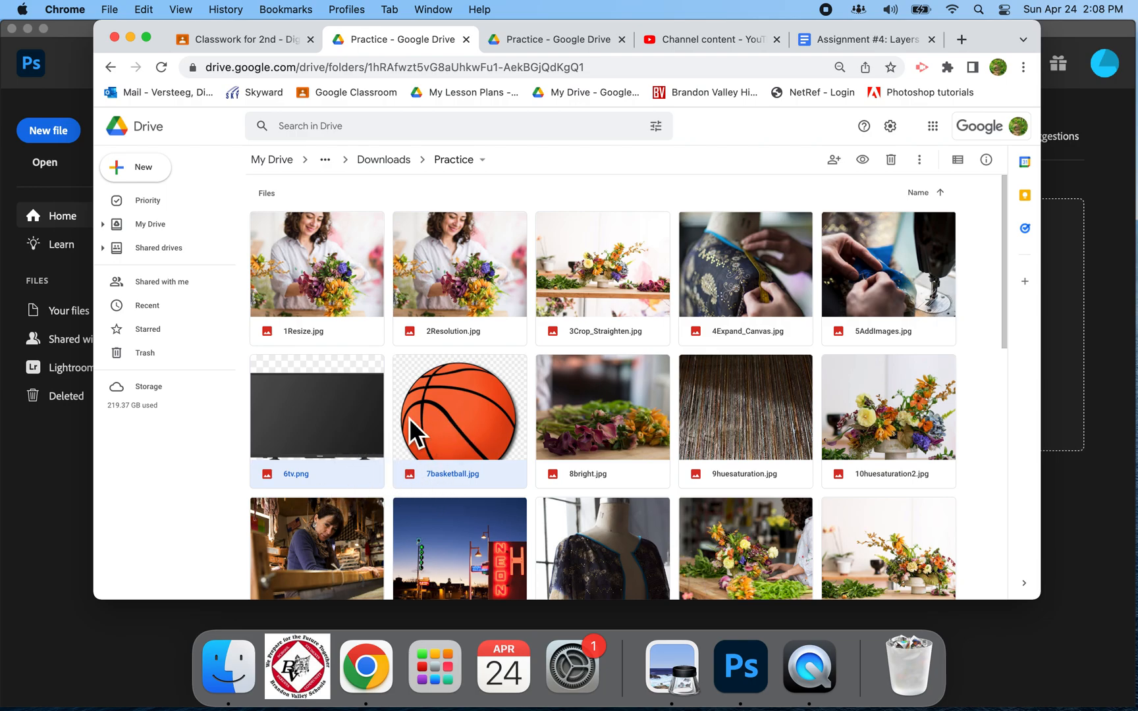
{"action": "right_click", "coordinate": [365, 405]}
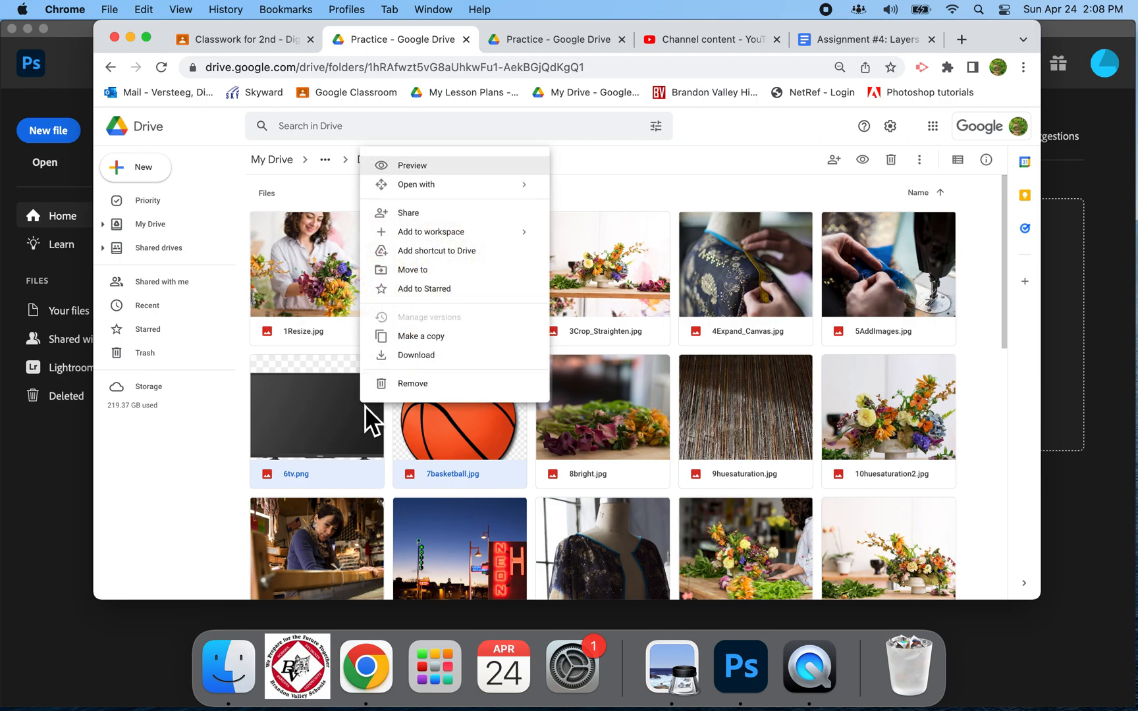
{"action": "left_click", "coordinate": [435, 361]}
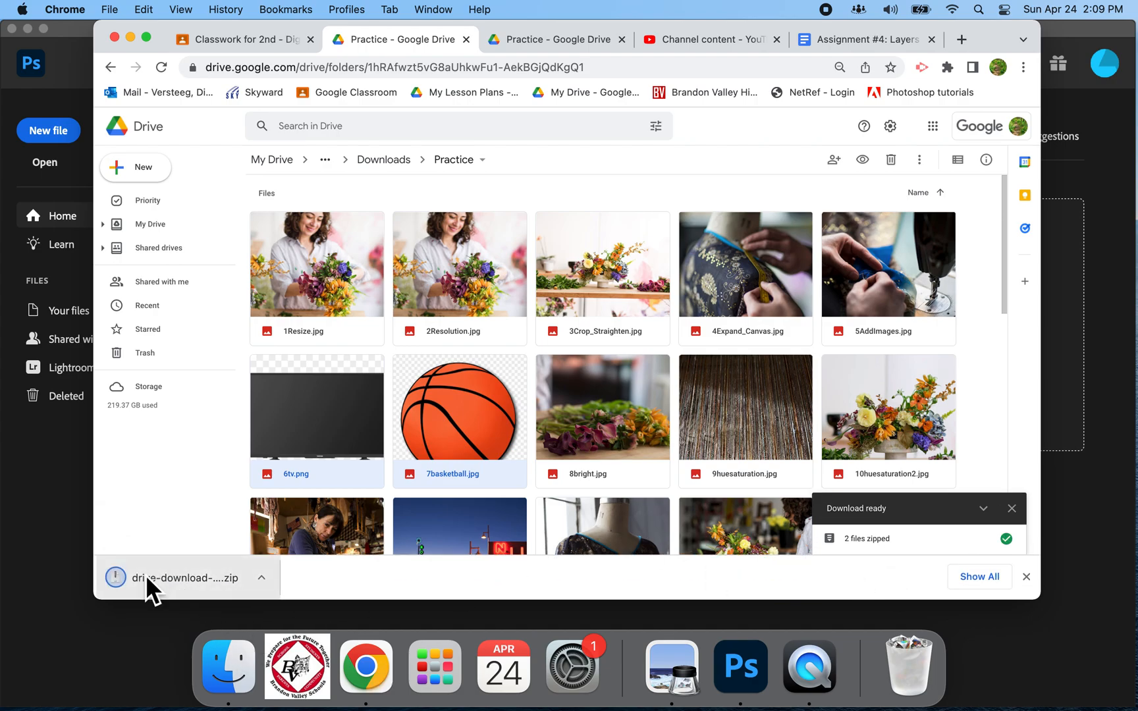
Show the downloaded zip archive in Finder, extract it, and expand the extracted folder to list its files
{"action": "left_click", "coordinate": [262, 577]}
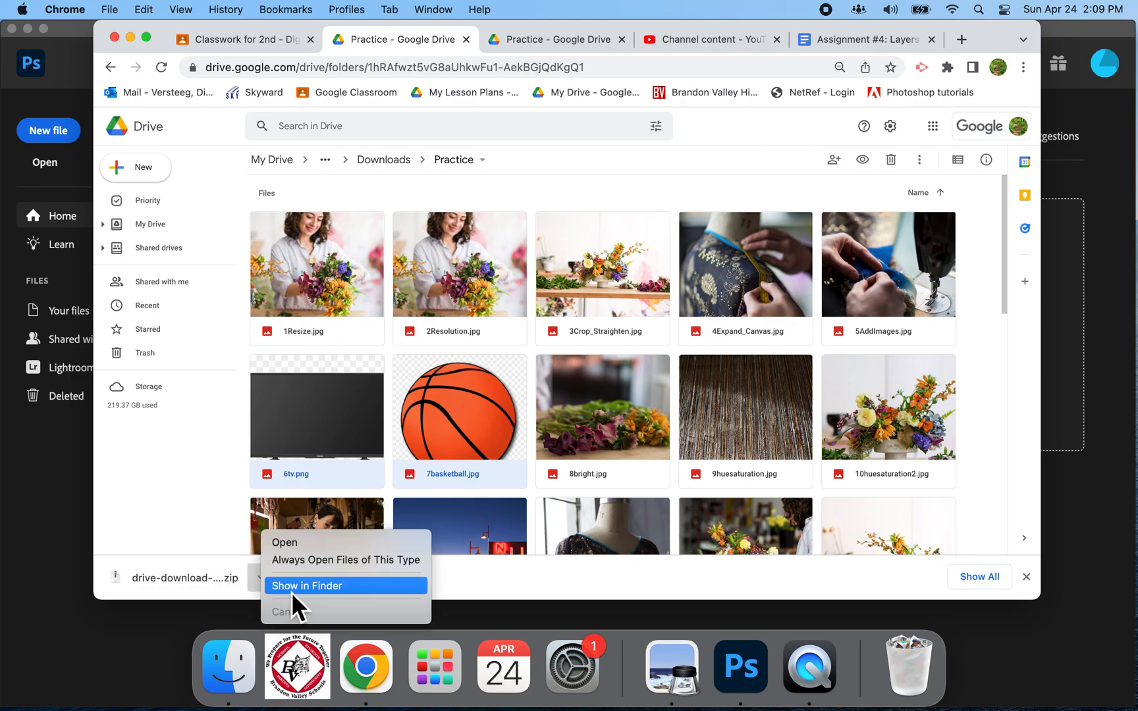
{"action": "left_click", "coordinate": [291, 585]}
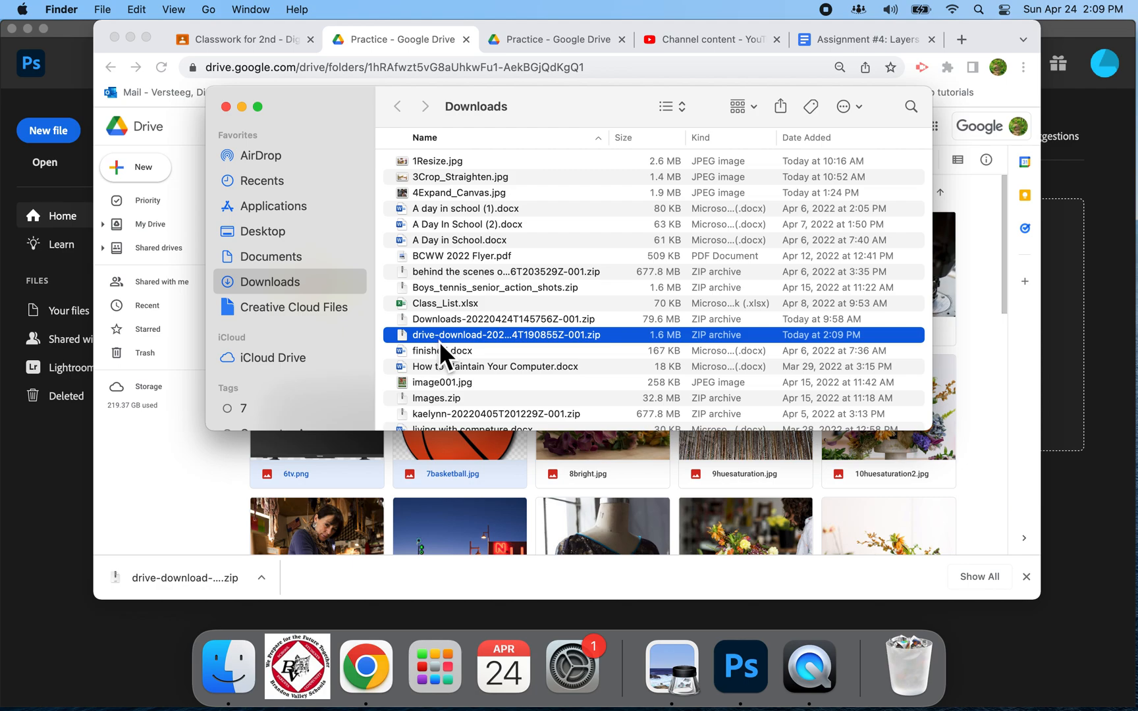
{"action": "left_click", "coordinate": [440, 341]}
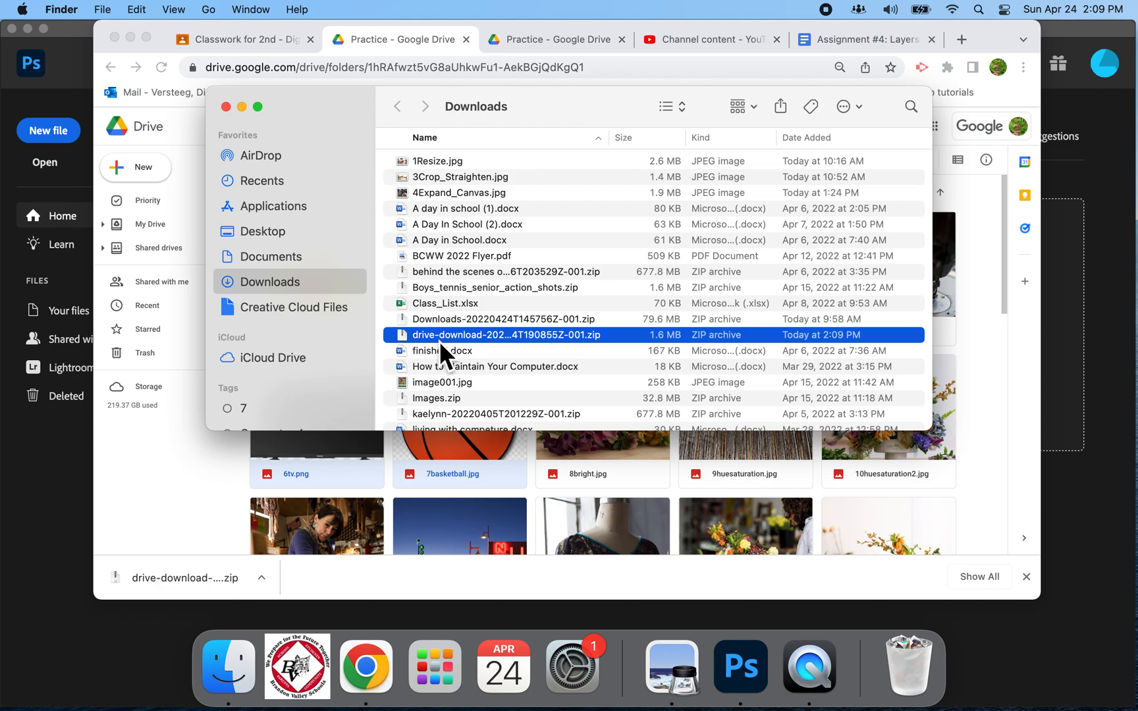
{"action": "left_click", "coordinate": [406, 342]}
{"action": "double_click", "coordinate": [406, 340]}
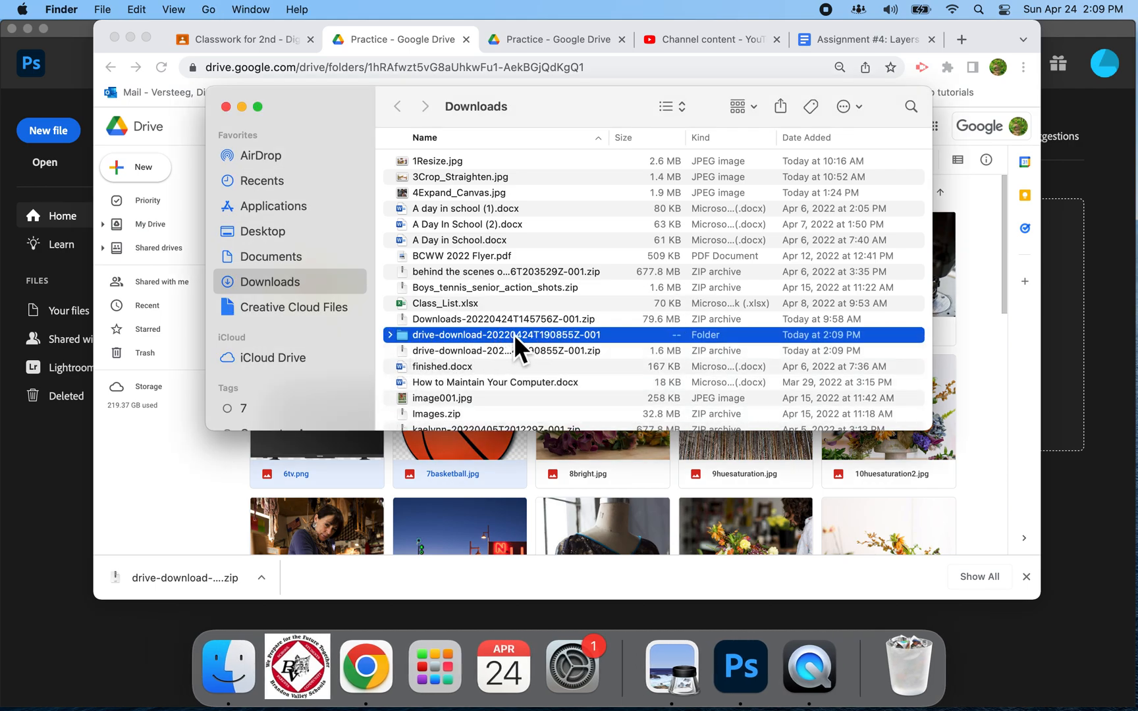
{"action": "left_click", "coordinate": [396, 341]}
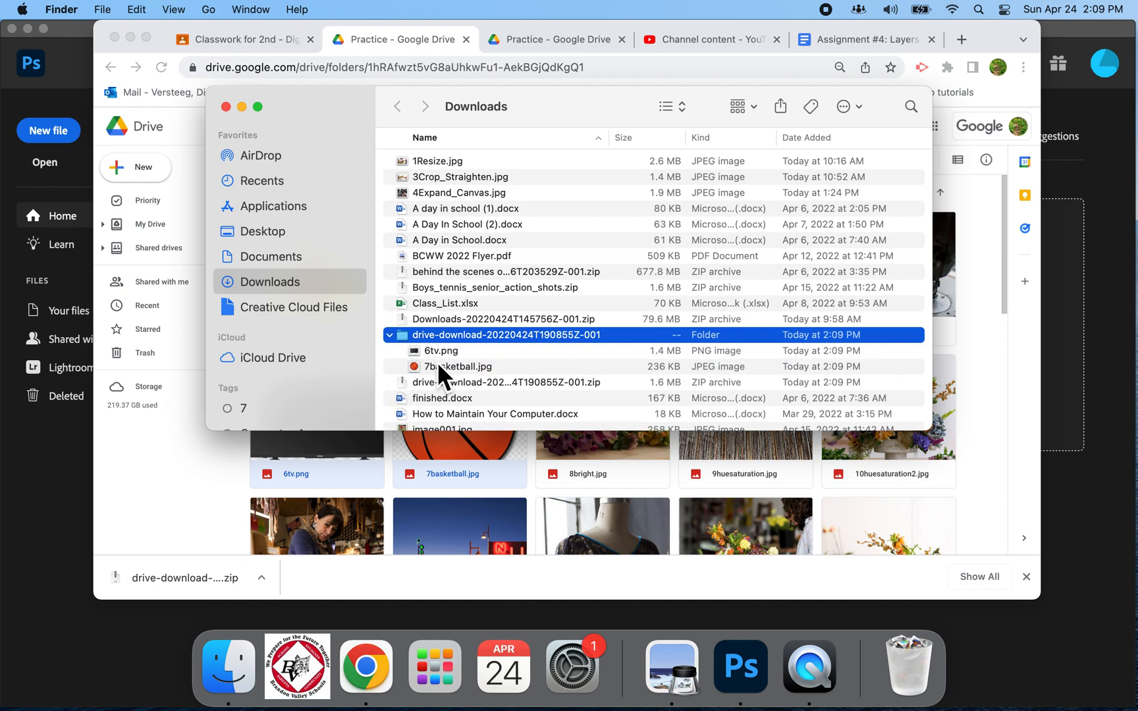
Copy 6tv.png and 7basketball.jpg into the Desktop's Digital Production > Photoshop > Practice folder, and close the Finder window
{"action": "left_click", "coordinate": [441, 354]}
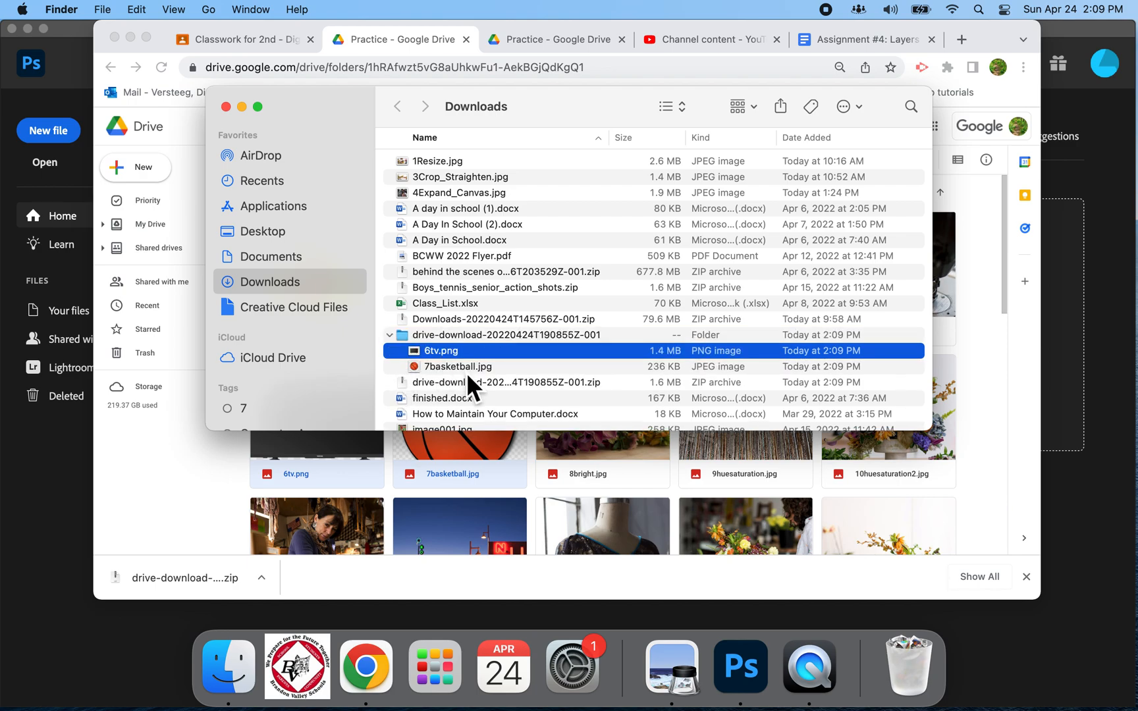
{"action": "left_click", "coordinate": [466, 372], "text": "shift"}
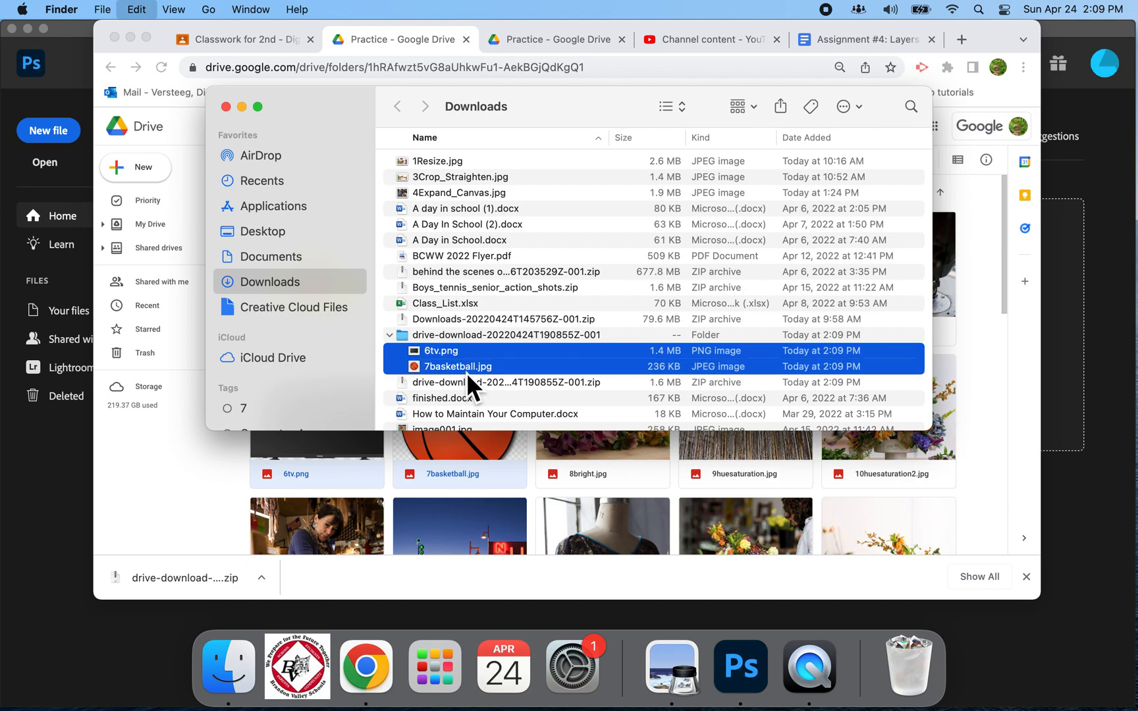
{"action": "left_click", "coordinate": [286, 231]}
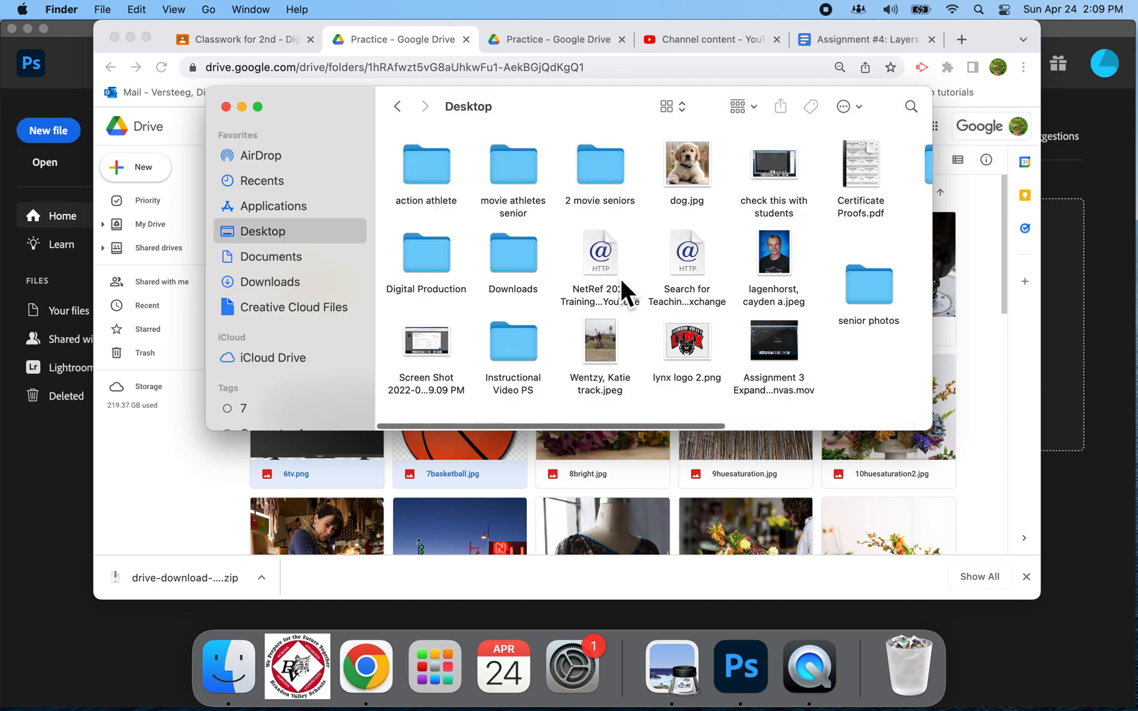
{"action": "double_click", "coordinate": [445, 261]}
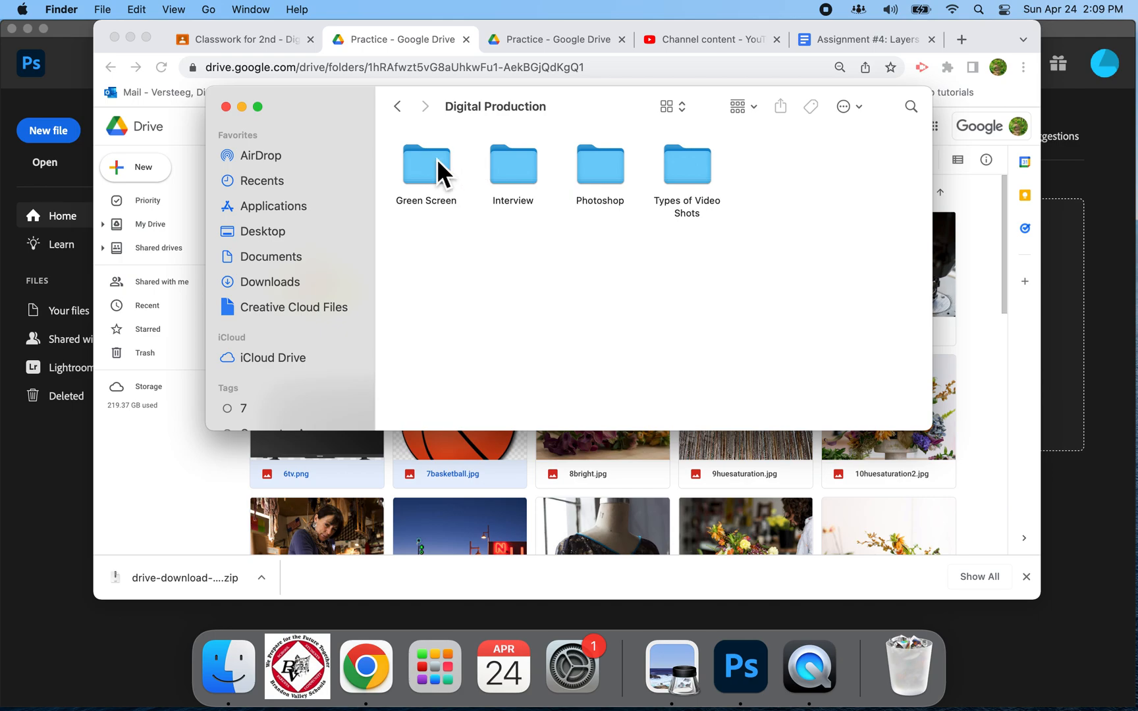
{"action": "double_click", "coordinate": [619, 172]}
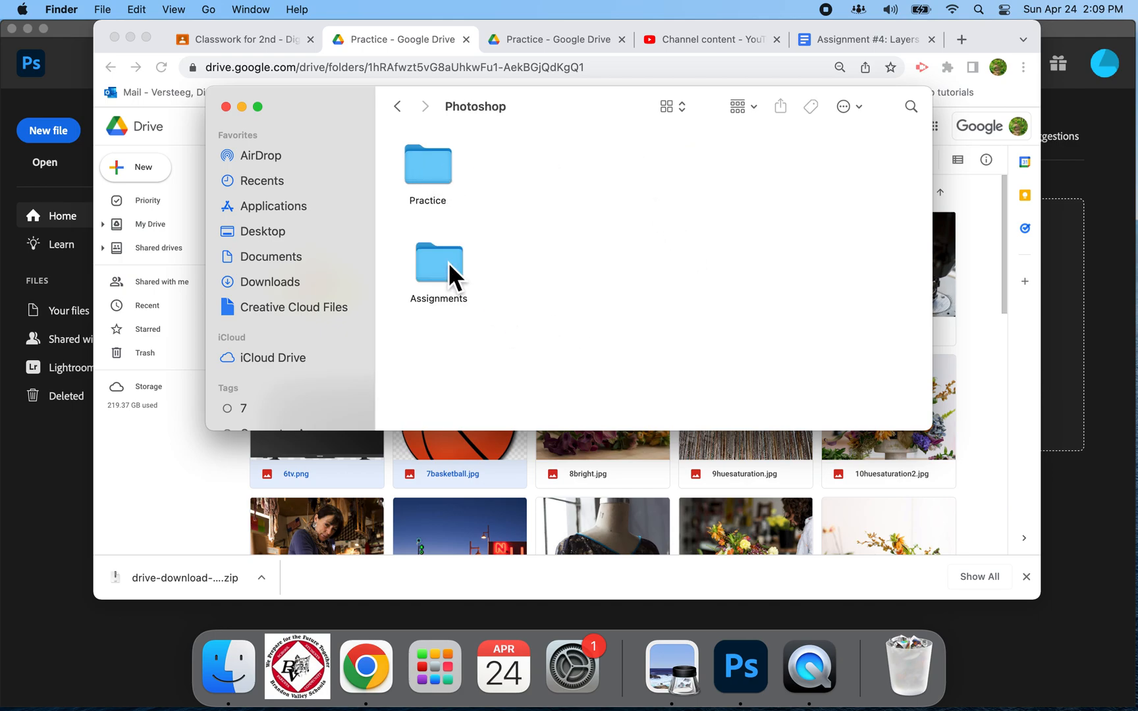
{"action": "double_click", "coordinate": [436, 170]}
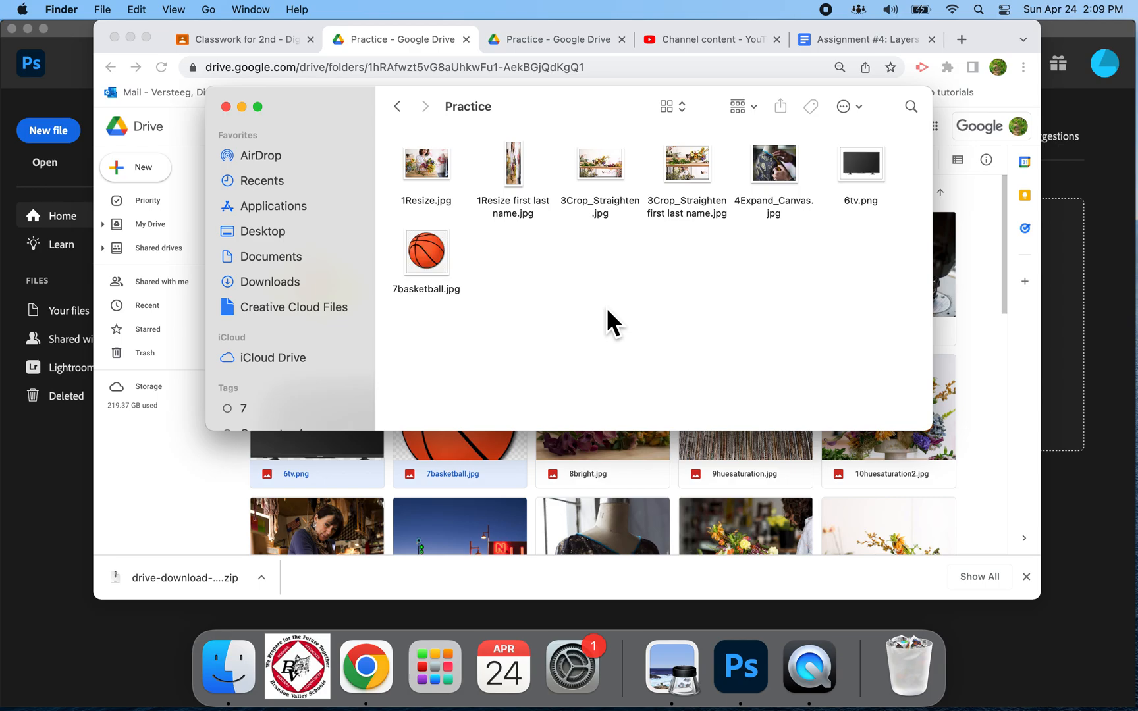
{"action": "left_click", "coordinate": [227, 108]}
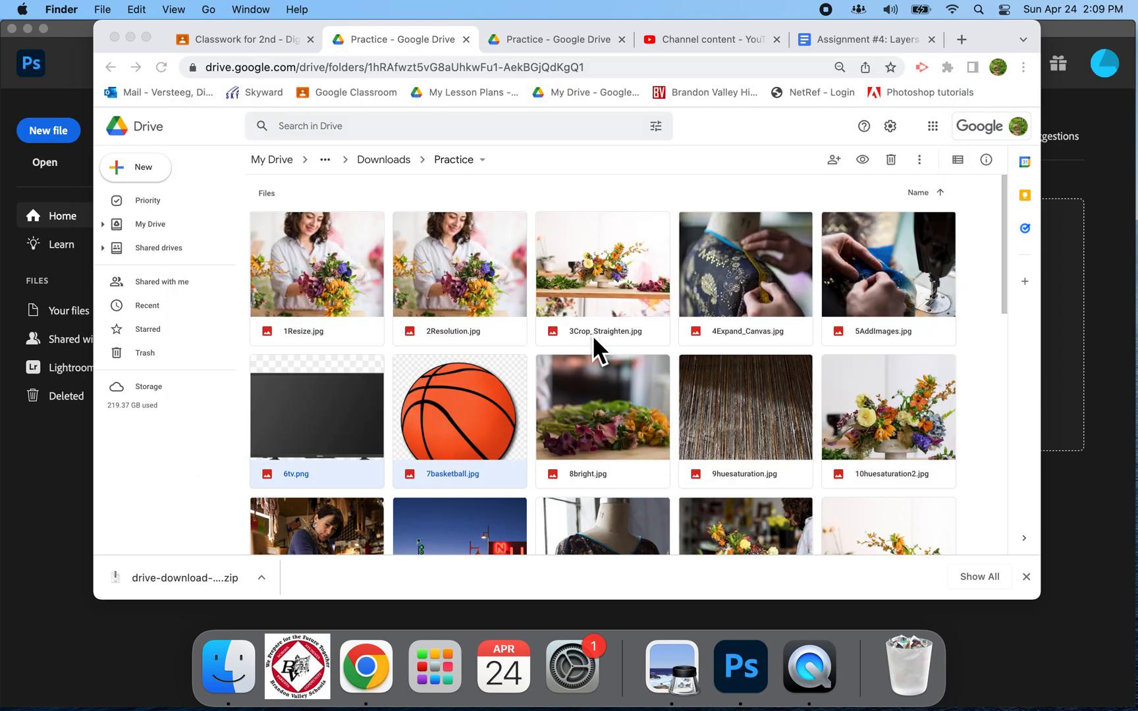
Switch to Photoshop and create a new document from the Landscape, 10 x 8 photo preset at 300 ppi
{"action": "left_click", "coordinate": [1034, 657]}
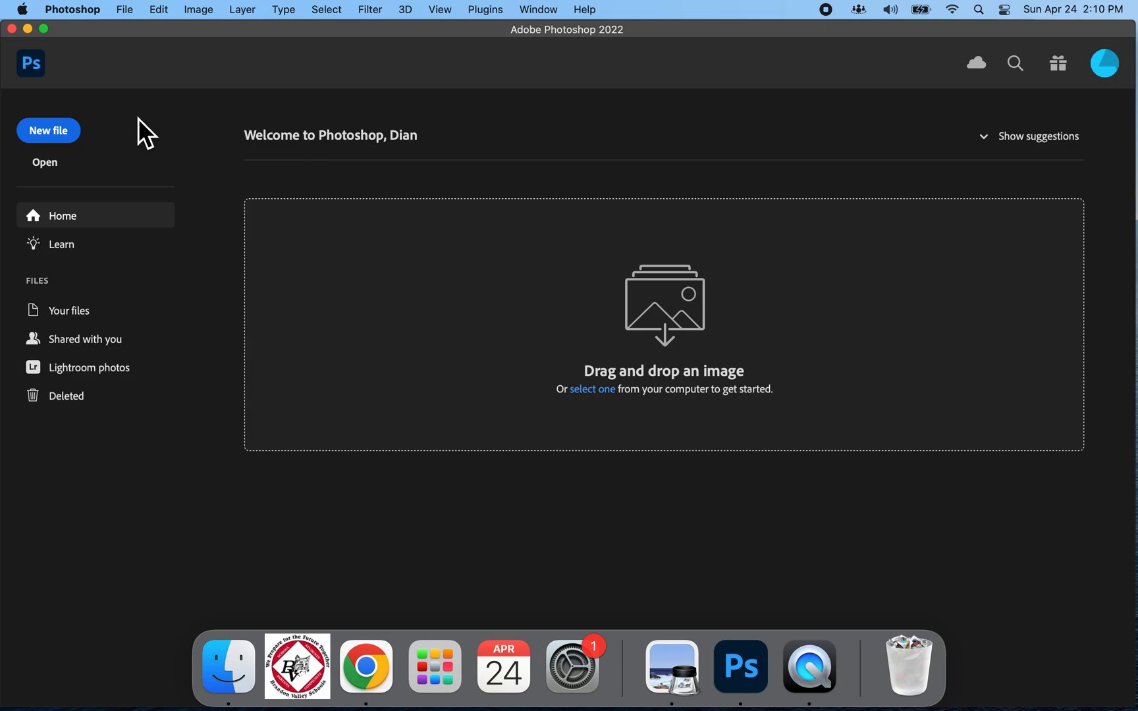
{"action": "left_click", "coordinate": [66, 135]}
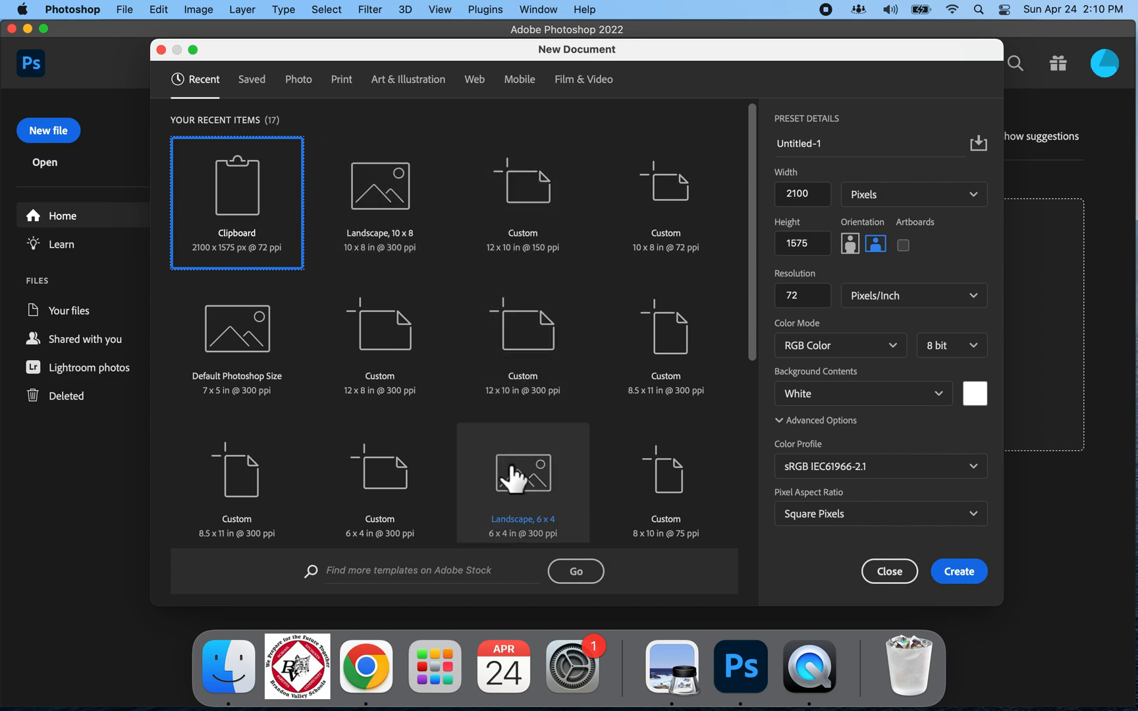
{"action": "left_click", "coordinate": [299, 81]}
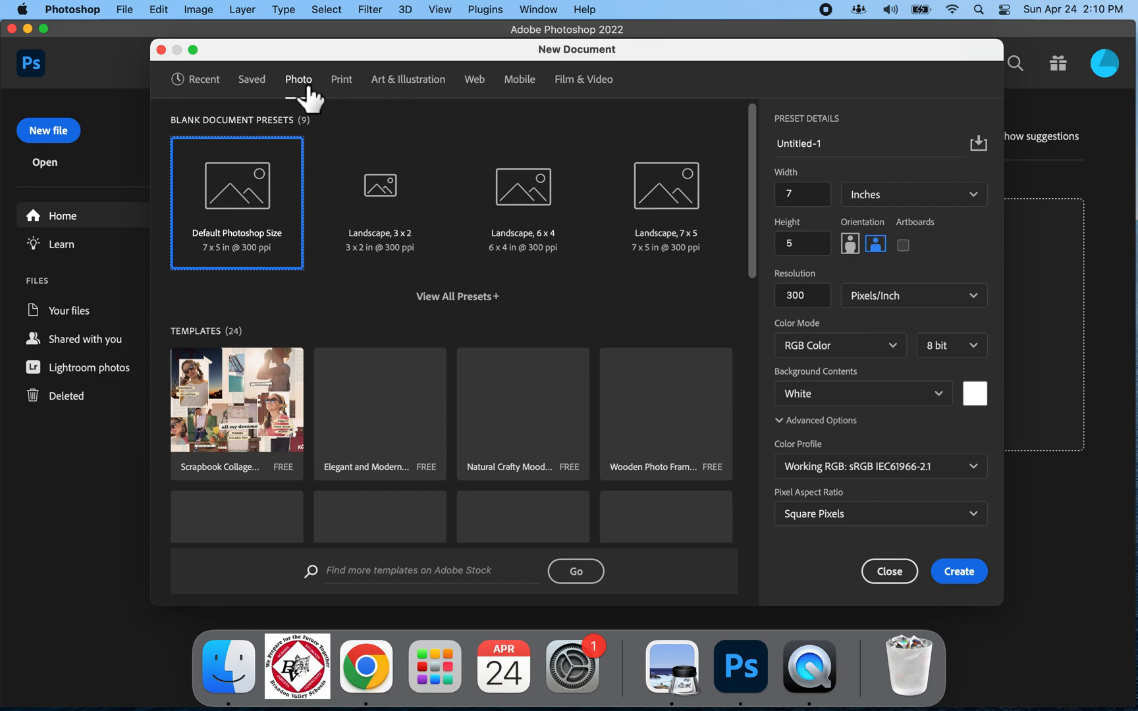
{"action": "left_click", "coordinate": [478, 297]}
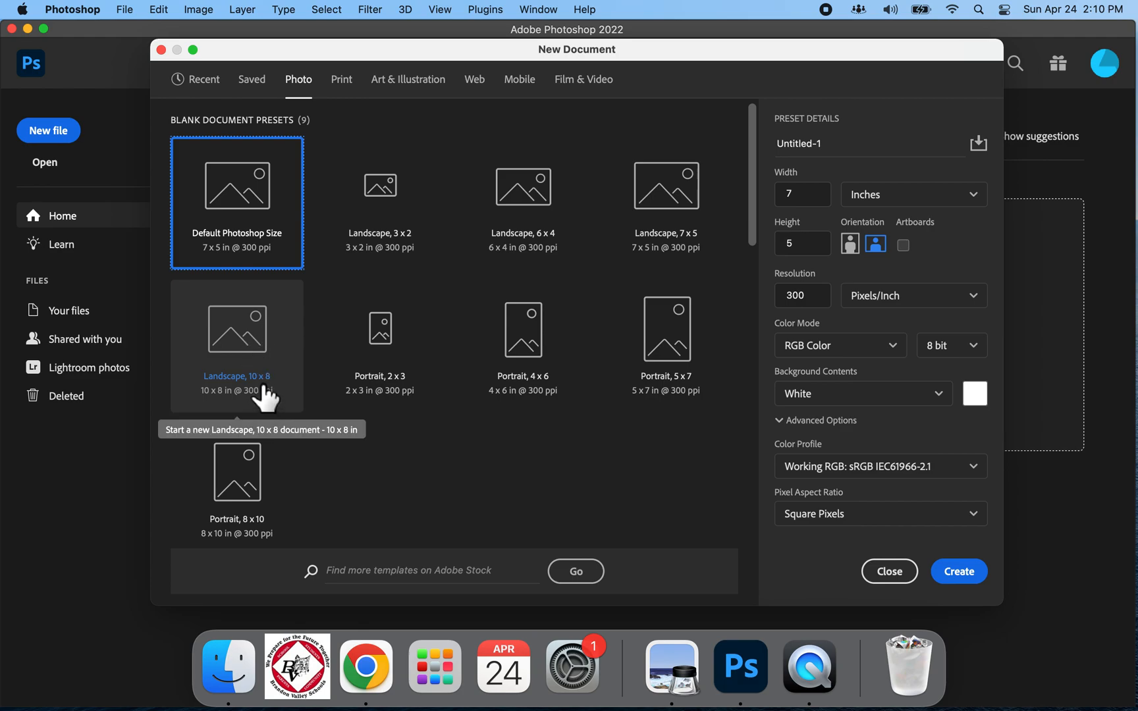
{"action": "left_click", "coordinate": [262, 343]}
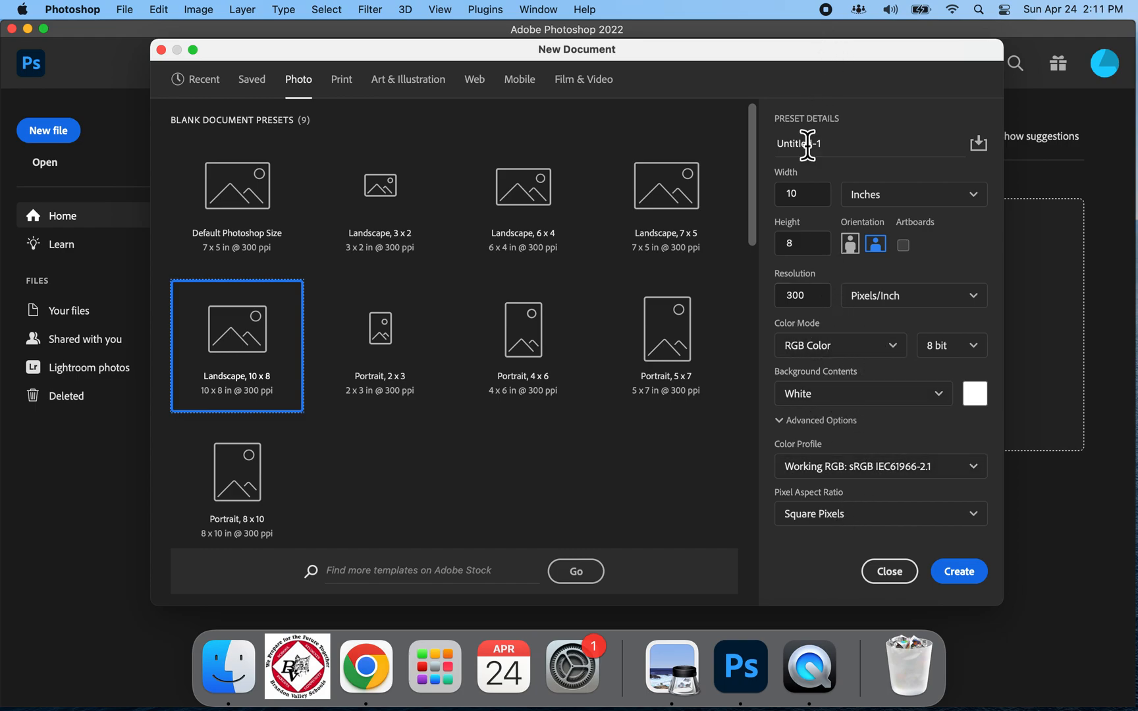
{"action": "left_click", "coordinate": [963, 573]}
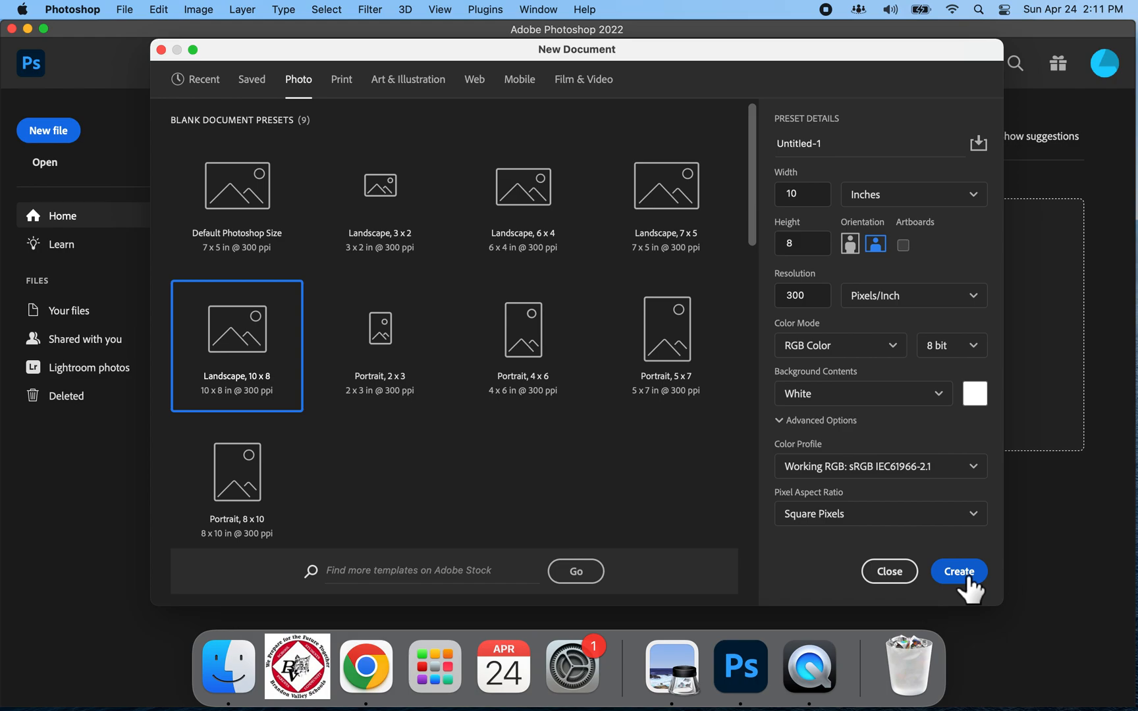
{"action": "left_click", "coordinate": [961, 572]}
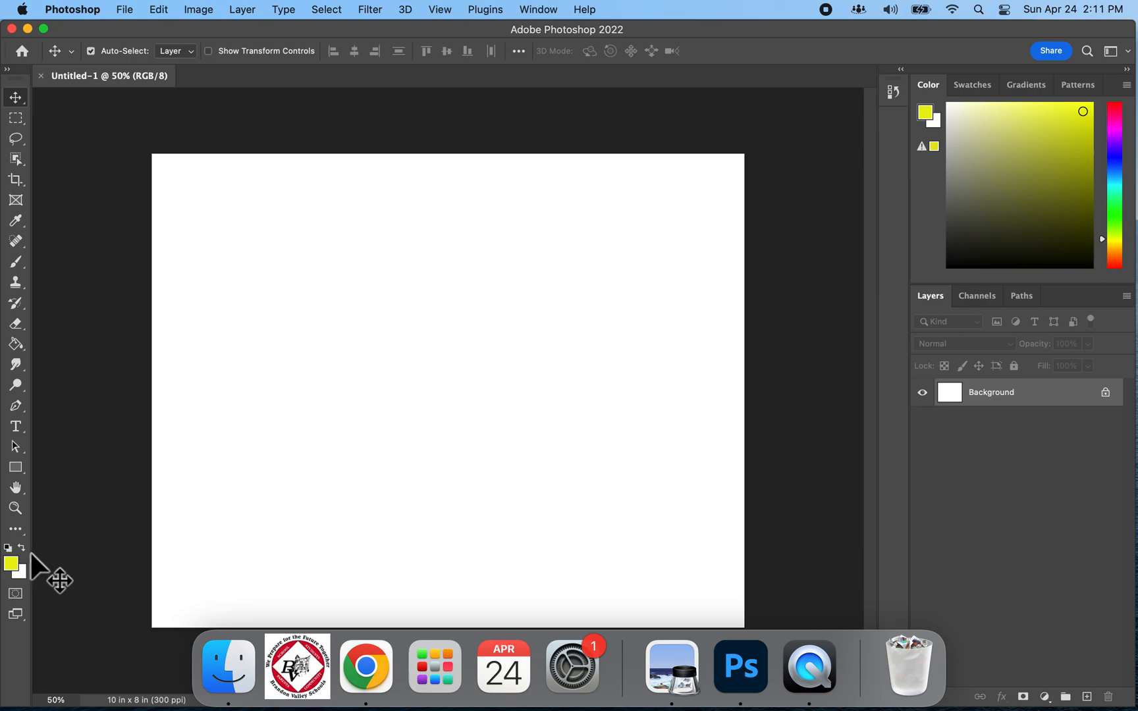
Reset the foreground and background colors to the defaults and show the Properties panel
{"action": "left_click", "coordinate": [12, 552]}
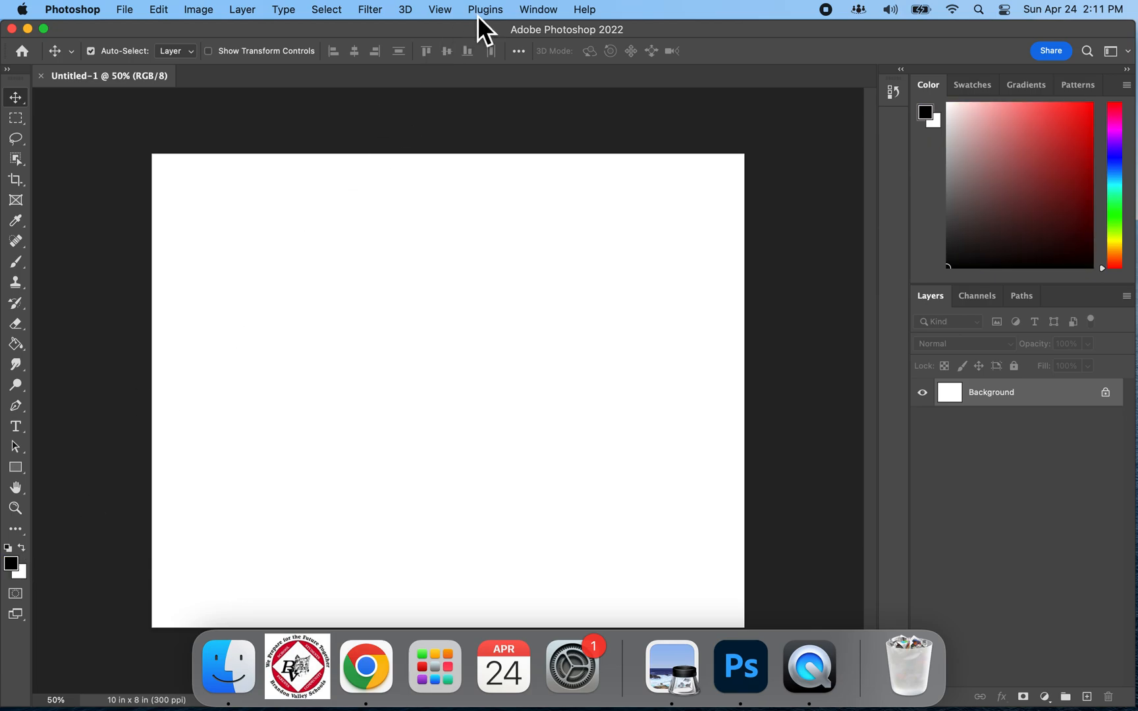
{"action": "left_click", "coordinate": [536, 9]}
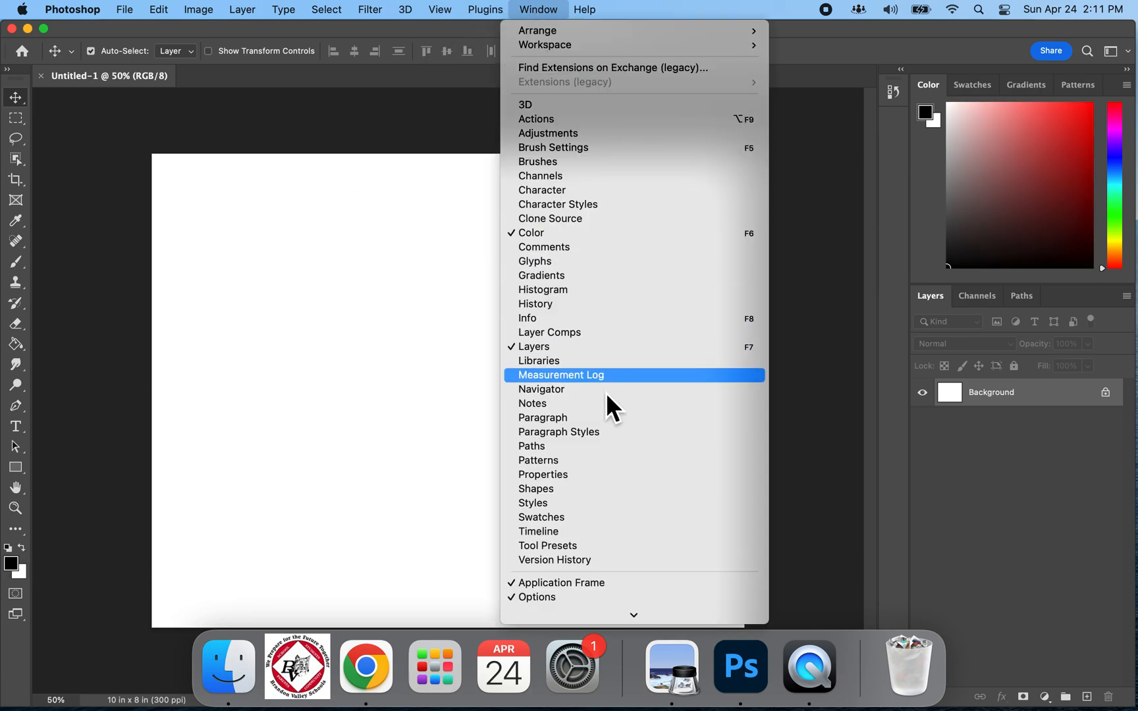
{"action": "left_click", "coordinate": [609, 475]}
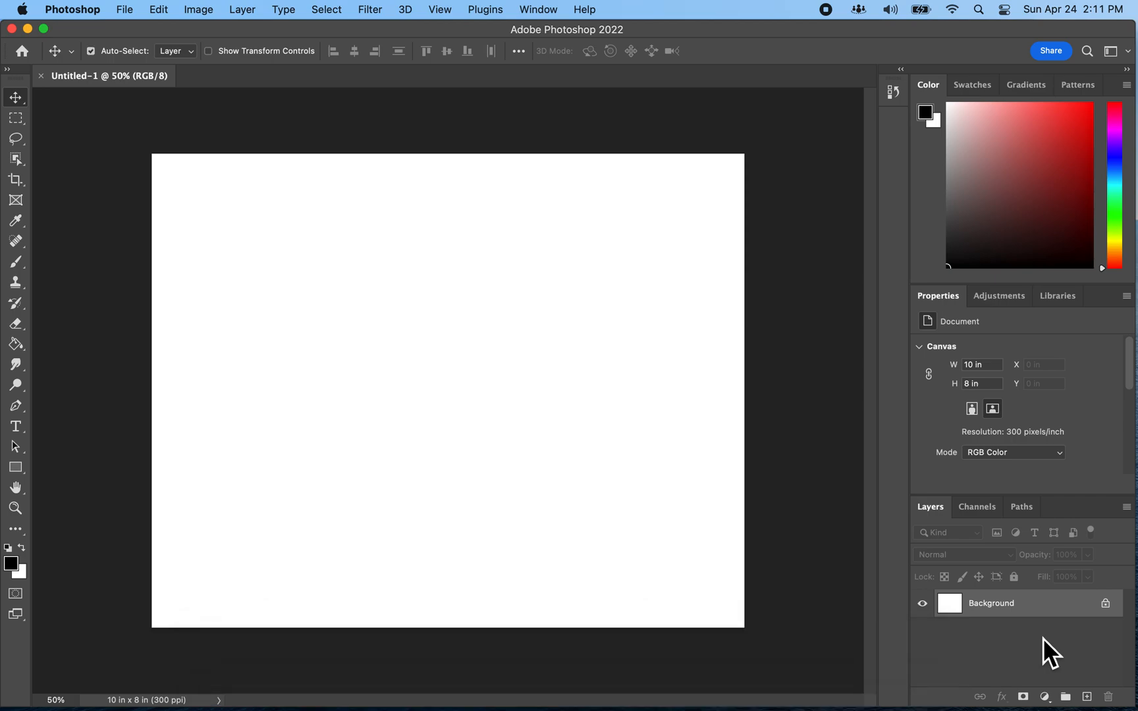
{"action": "key", "text": "alt+super+d"}
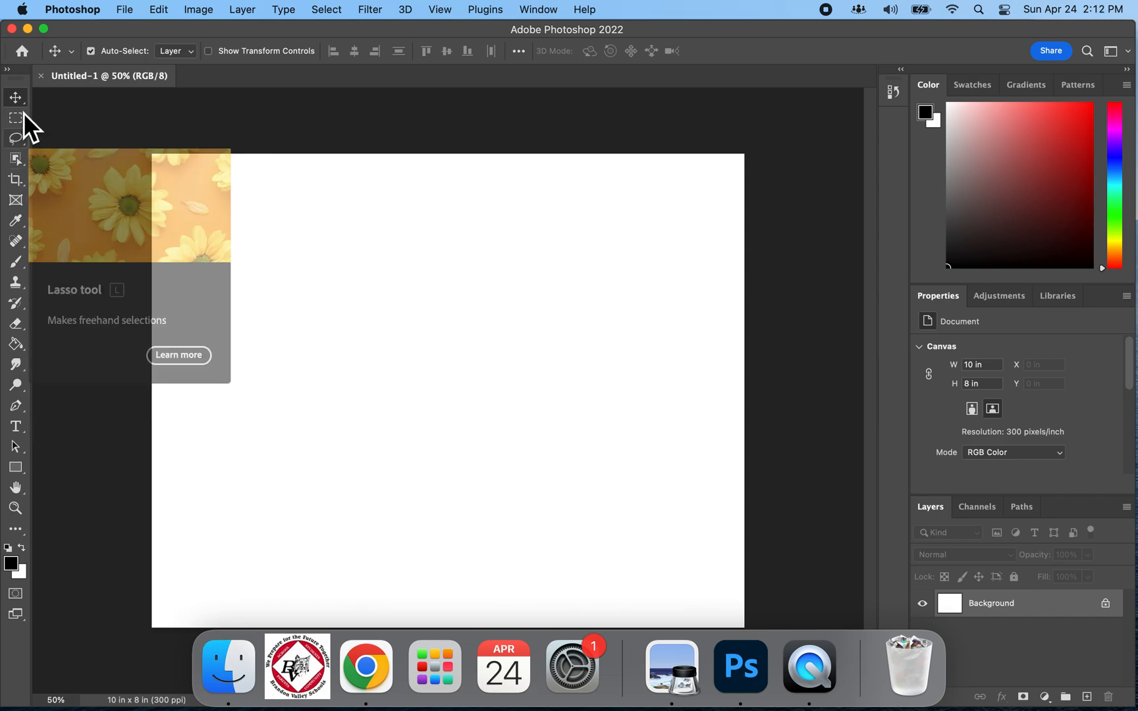
Select the Brush tool from its tool group, compare its options with the Crop tool's, and return to the Brush tool
{"action": "left_click", "coordinate": [21, 266]}
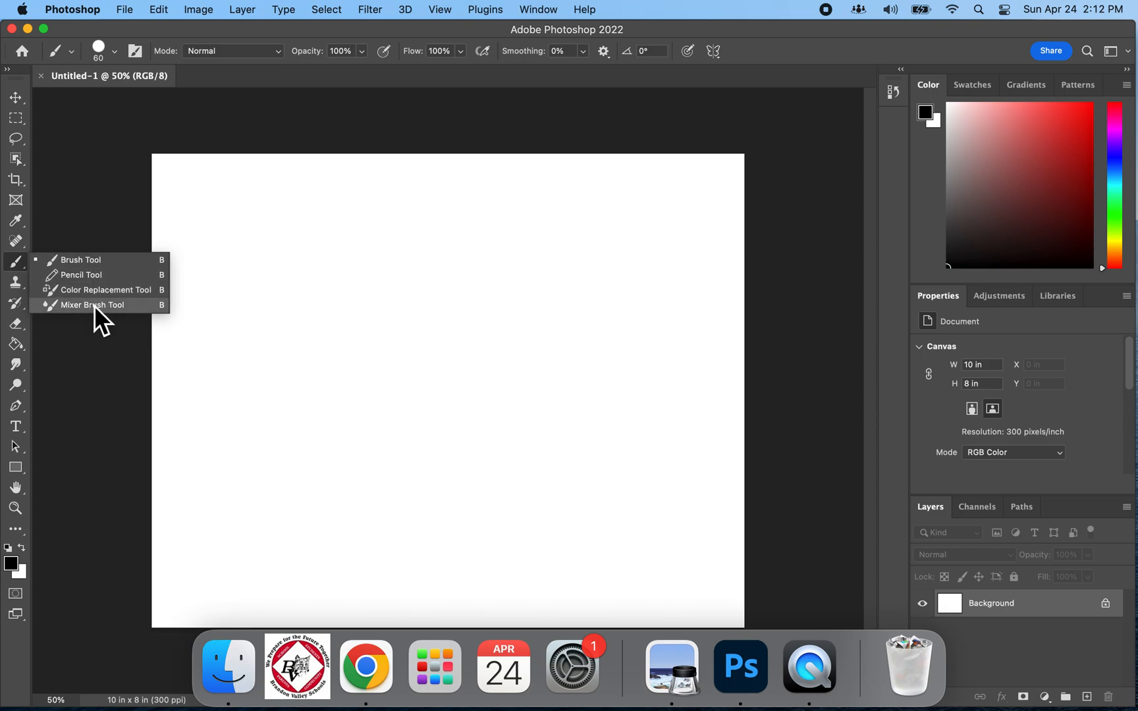
{"action": "left_click", "coordinate": [81, 262]}
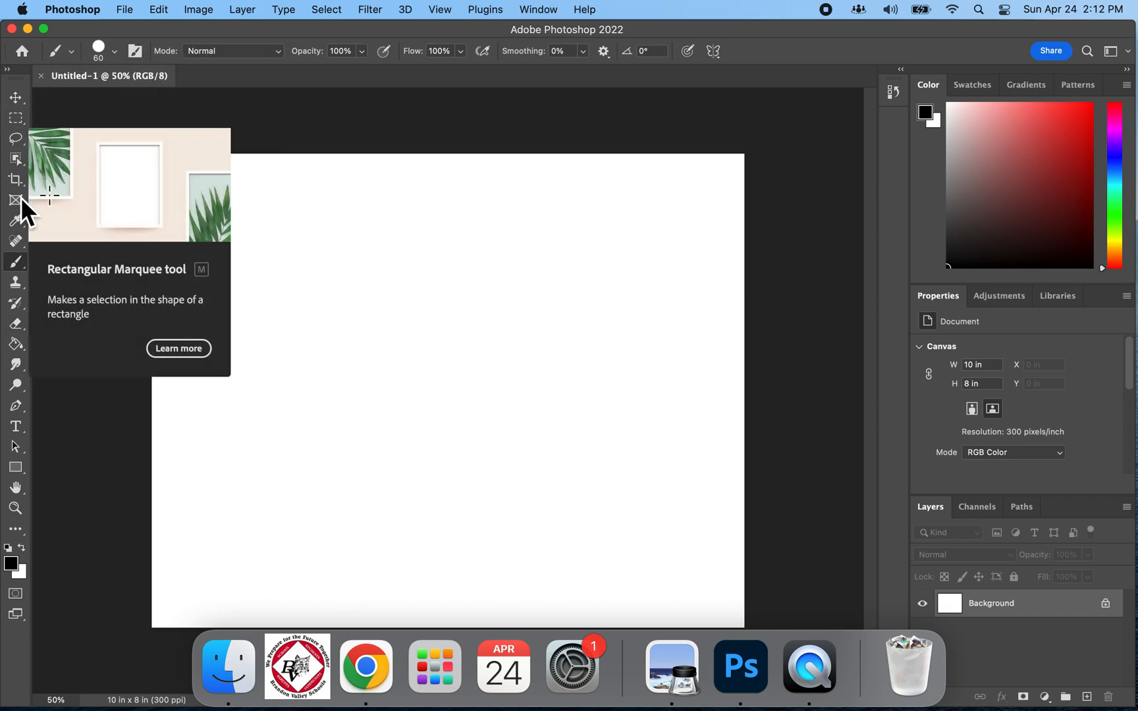
{"action": "left_click", "coordinate": [17, 181]}
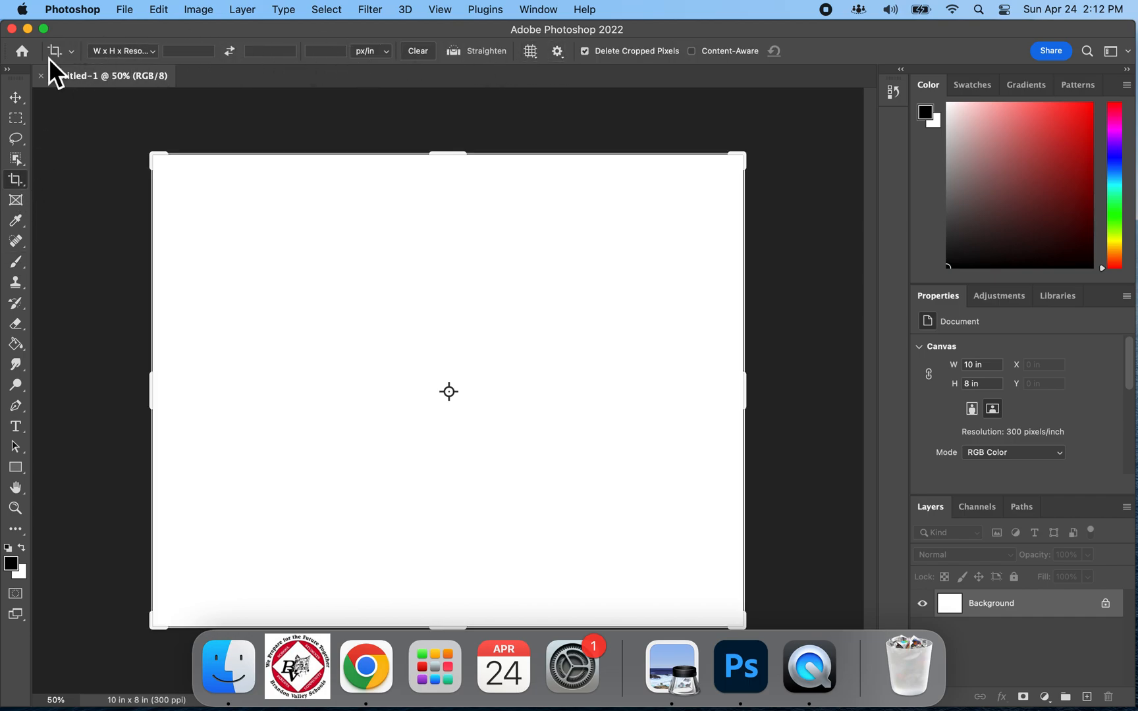
{"action": "left_click", "coordinate": [18, 267]}
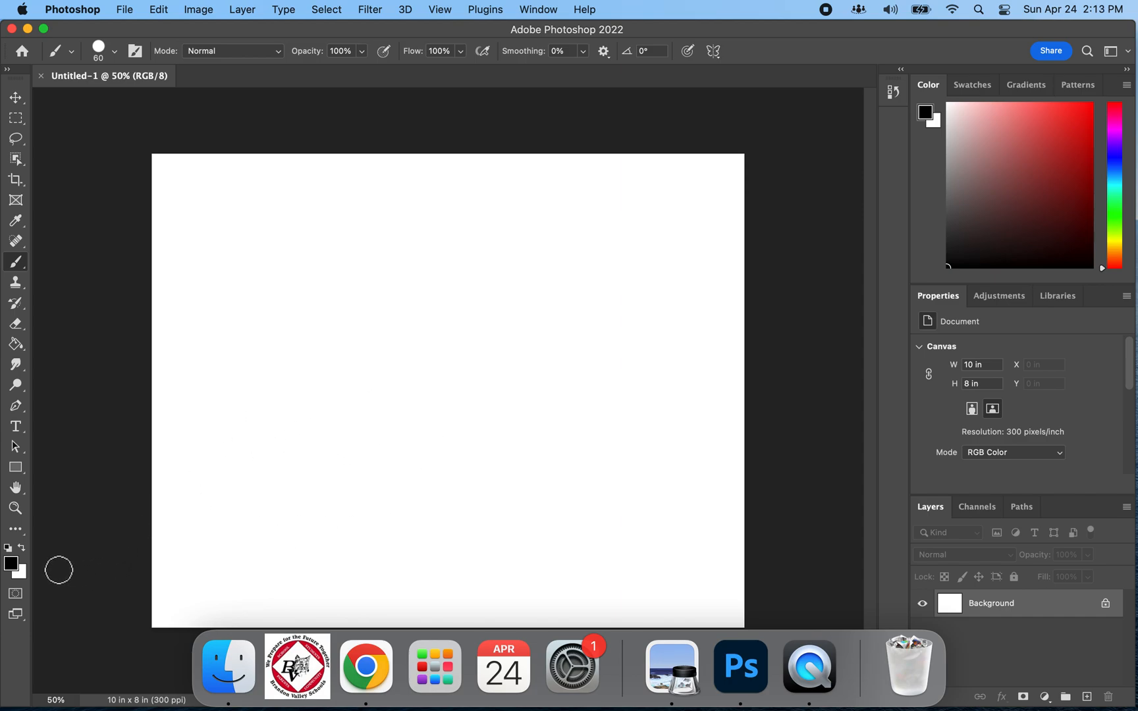
Try red, blue and yellow hues in the foreground Color Picker, and set the foreground color to blue #0c0ccd
{"action": "left_click", "coordinate": [16, 568]}
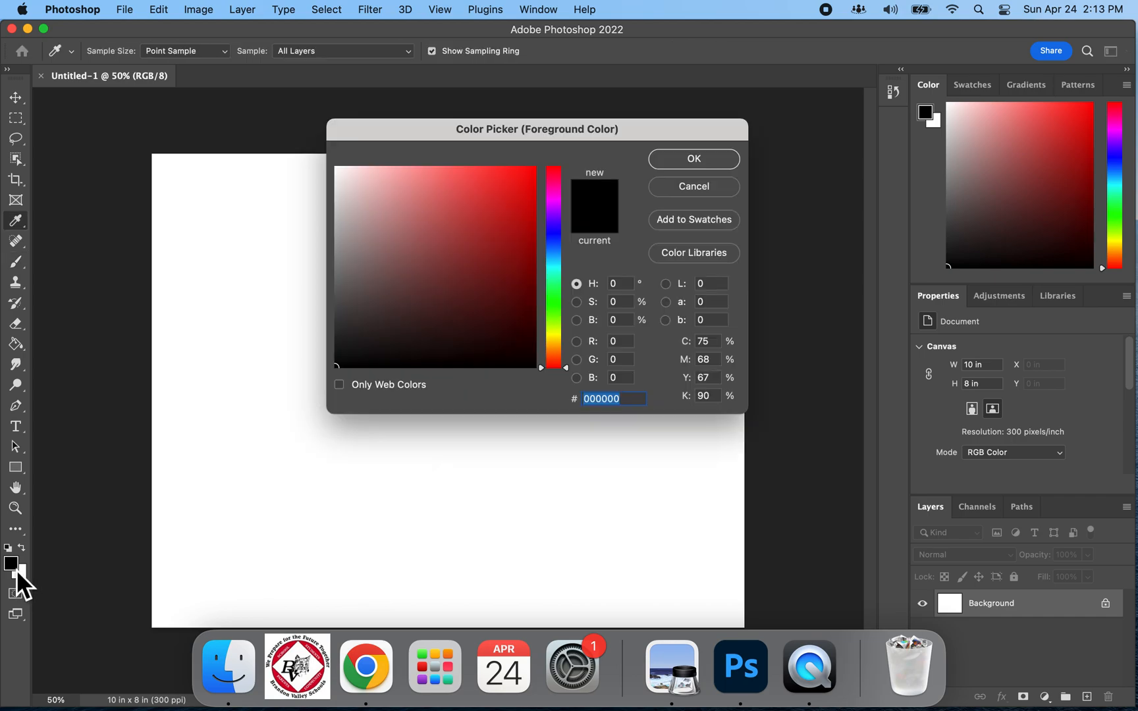
{"action": "left_click", "coordinate": [519, 187]}
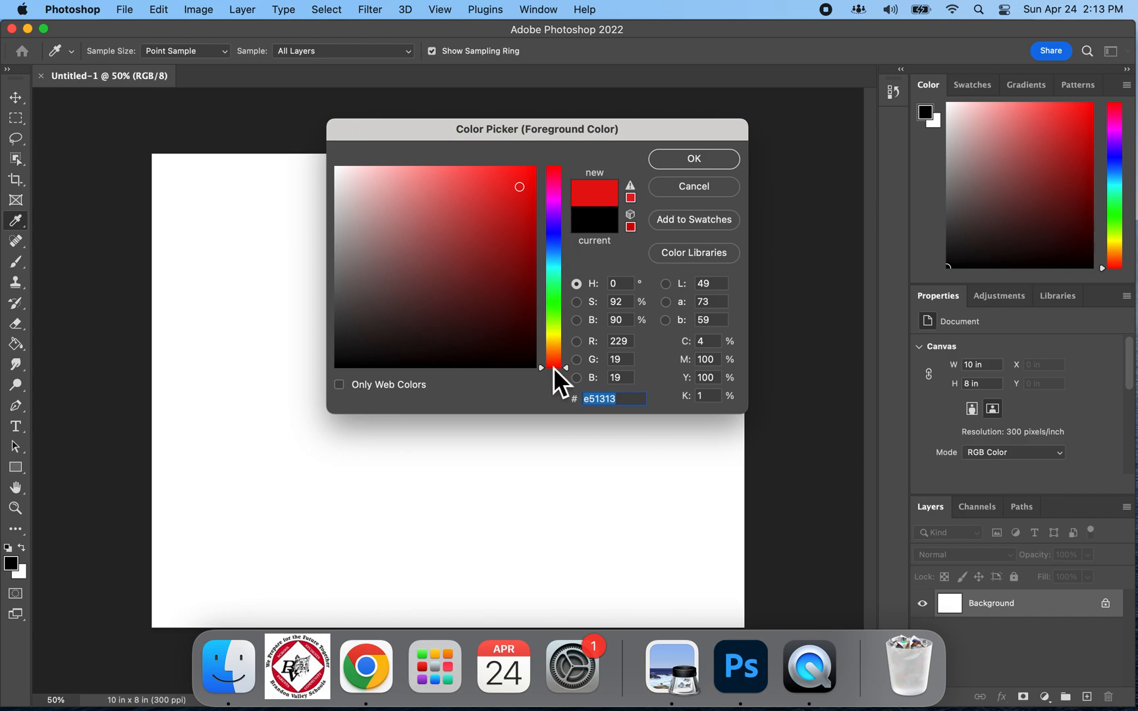
{"action": "left_click_drag", "start_coordinate": [546, 373], "coordinate": [557, 231]}
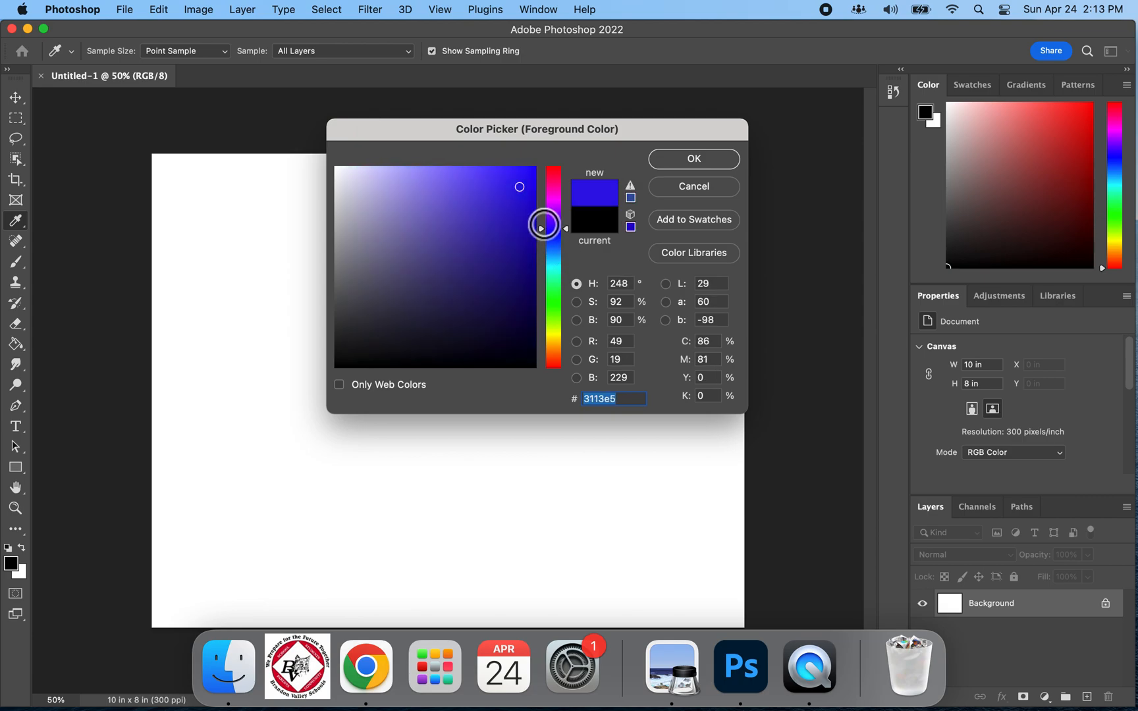
{"action": "left_click", "coordinate": [514, 221]}
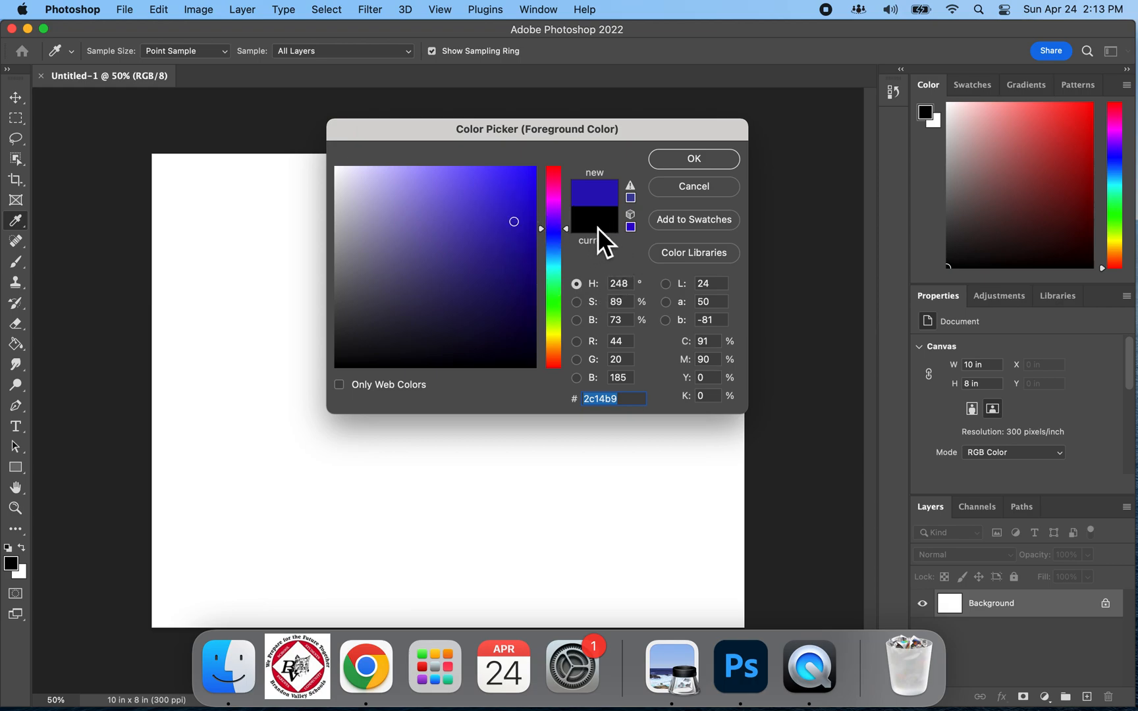
{"action": "left_click_drag", "start_coordinate": [570, 233], "coordinate": [563, 333]}
{"action": "left_click_drag", "start_coordinate": [539, 201], "coordinate": [533, 187]}
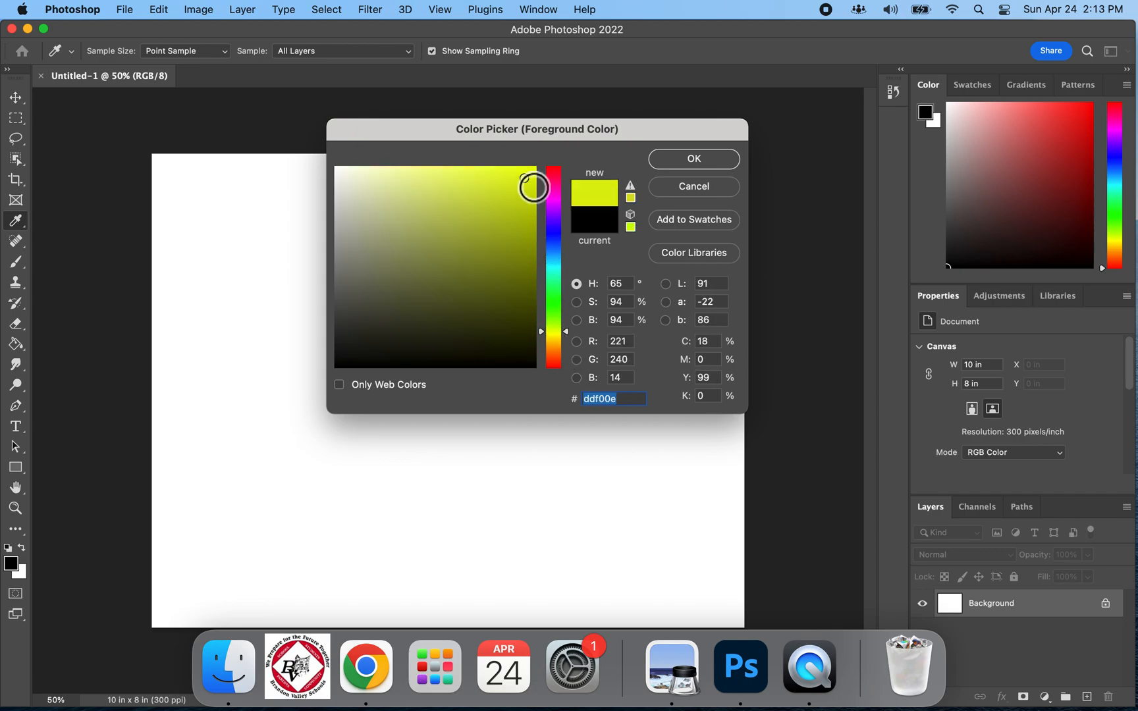
{"action": "left_click_drag", "start_coordinate": [568, 335], "coordinate": [570, 233]}
{"action": "left_click", "coordinate": [524, 206]}
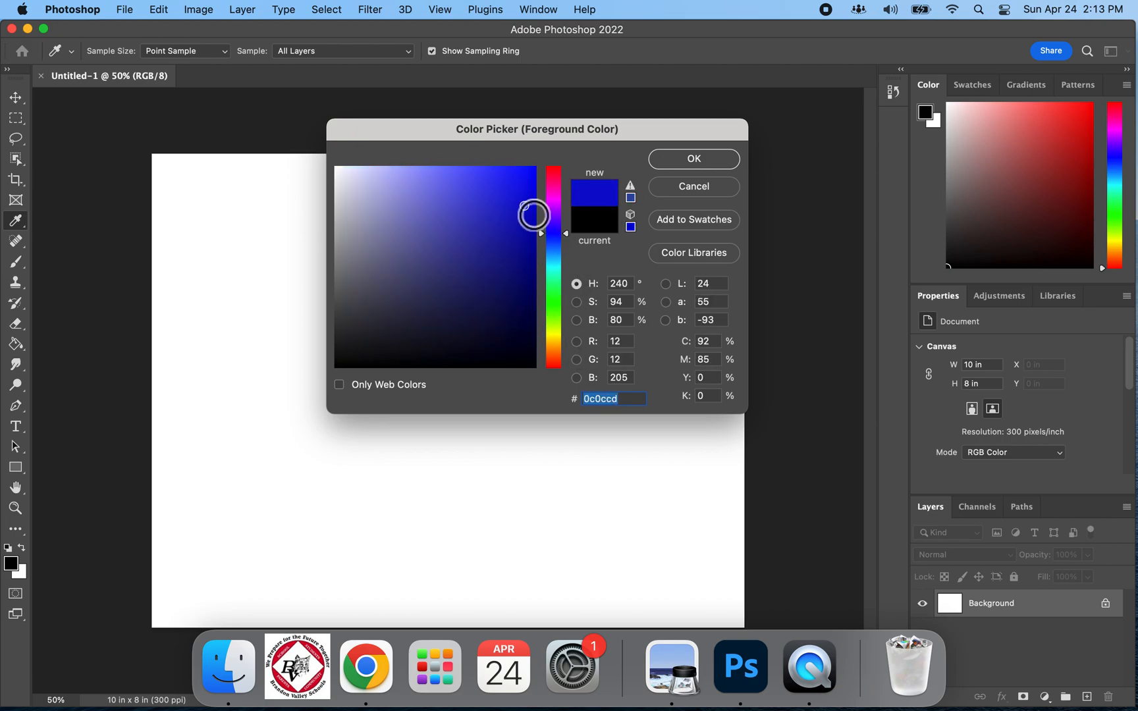
{"action": "left_click", "coordinate": [679, 168]}
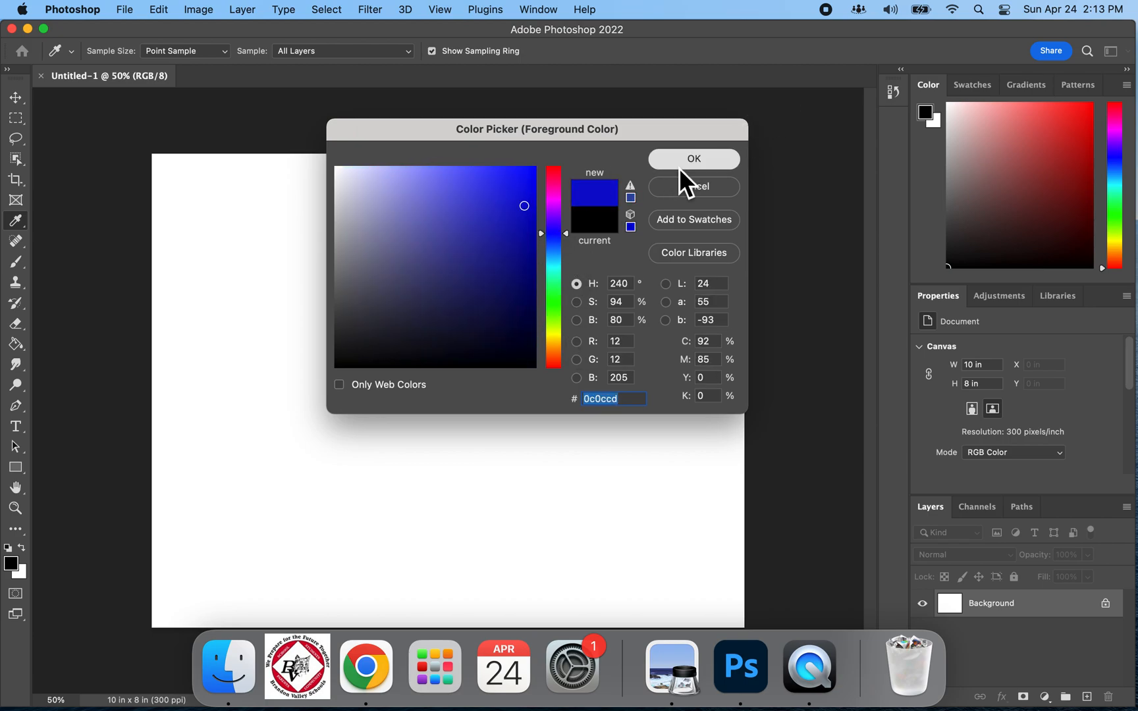
Paint two blue freehand strokes with the 60 px brush on the upper-left part of the canvas
{"action": "key", "text": "b"}
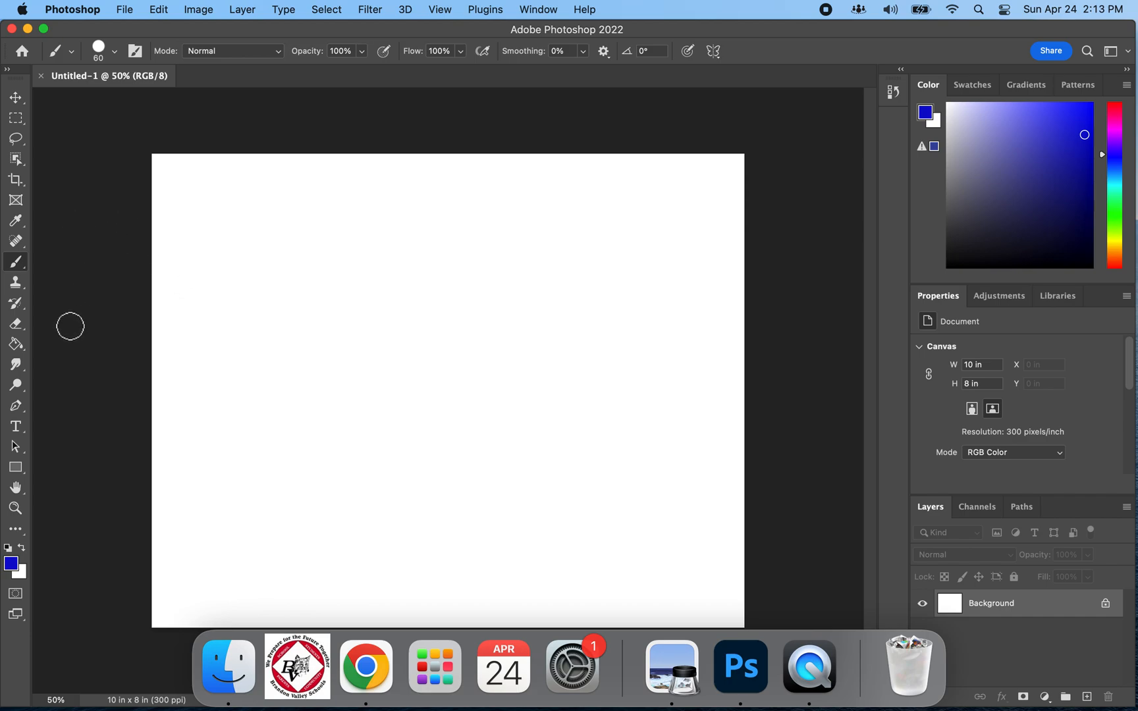
{"action": "mouse_move", "coordinate": [206, 249]}
{"action": "left_mouse_down"}
{"action": "mouse_move", "coordinate": [300, 262]}
{"action": "mouse_move", "coordinate": [324, 291]}
{"action": "mouse_move", "coordinate": [244, 356]}
{"action": "left_mouse_up"}
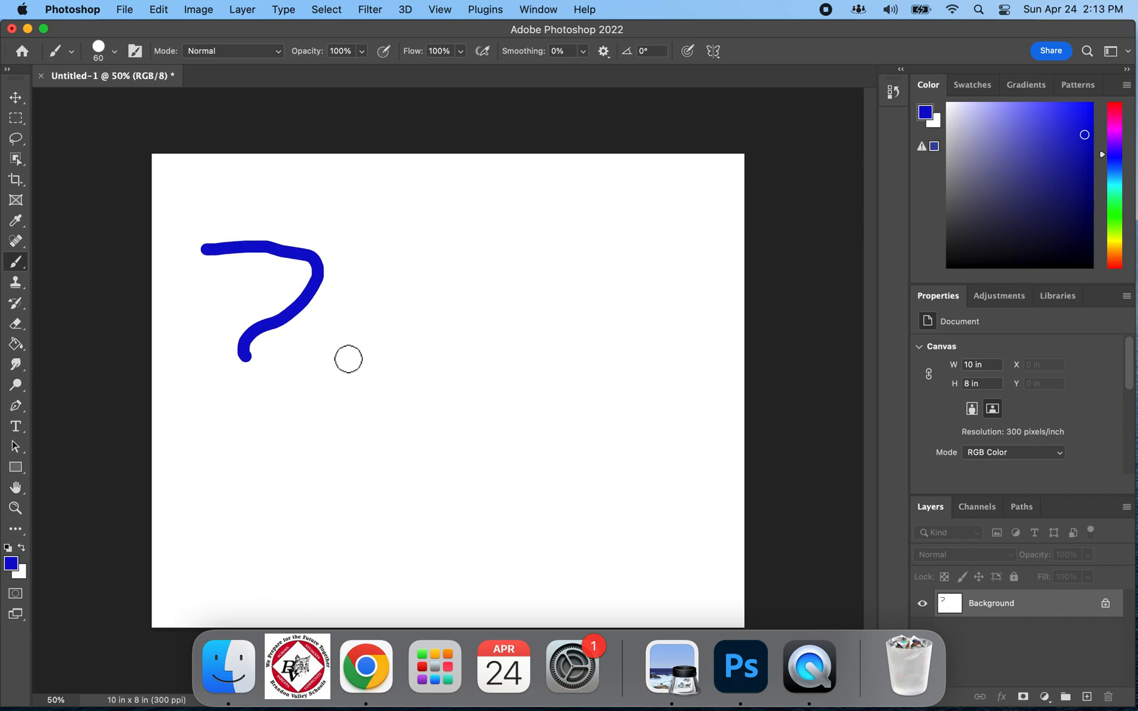
{"action": "mouse_move", "coordinate": [338, 217]}
{"action": "left_mouse_down"}
{"action": "mouse_move", "coordinate": [375, 241]}
{"action": "mouse_move", "coordinate": [395, 332]}
{"action": "left_mouse_up"}
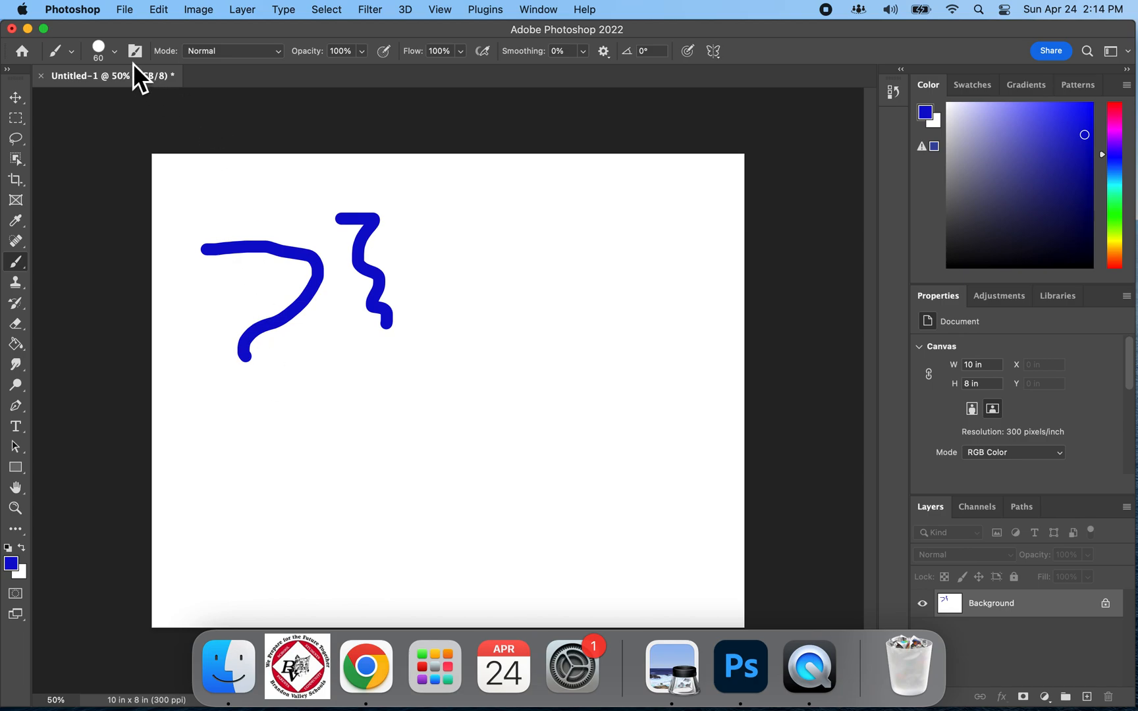
Try larger and smaller brush sizes, set the size to 81 px, and paint two thicker blue squiggles beside the first strokes
{"action": "left_click", "coordinate": [117, 53]}
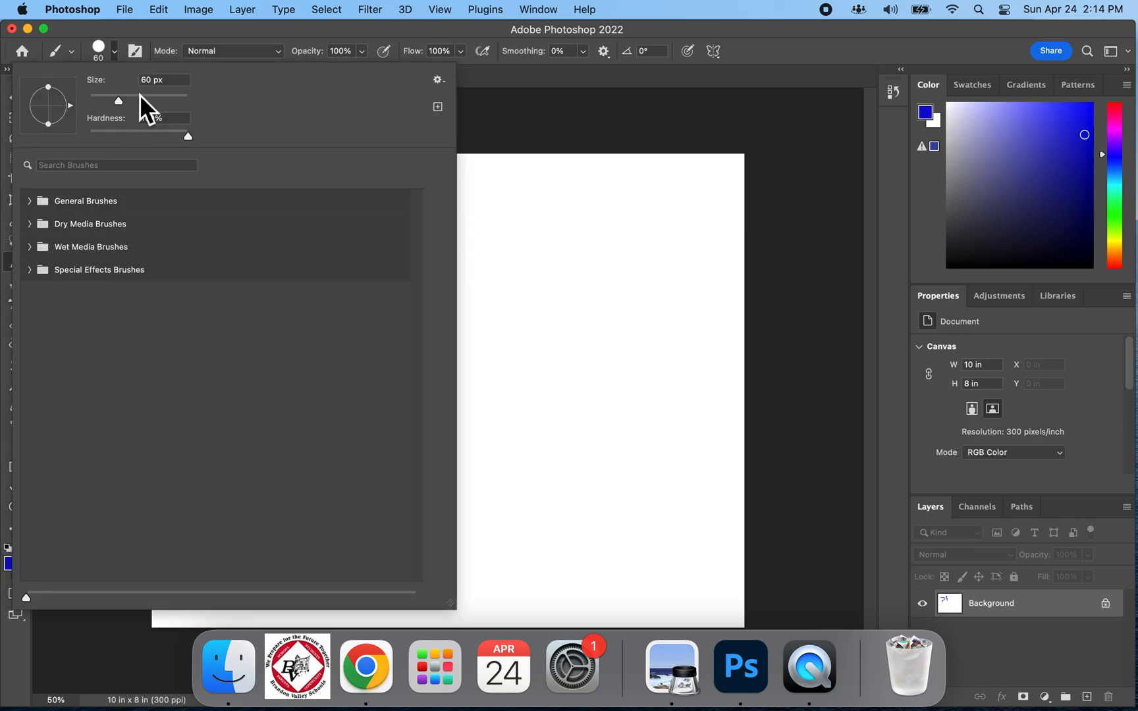
{"action": "left_click_drag", "start_coordinate": [124, 104], "coordinate": [195, 101]}
{"action": "left_click_drag", "start_coordinate": [201, 101], "coordinate": [100, 102]}
{"action": "mouse_move", "coordinate": [101, 102]}
{"action": "left_mouse_down"}
{"action": "mouse_move", "coordinate": [144, 97]}
{"action": "mouse_move", "coordinate": [101, 99]}
{"action": "mouse_move", "coordinate": [133, 97]}
{"action": "left_mouse_up"}
{"action": "key", "text": "Return"}
{"action": "left_click", "coordinate": [429, 241]}
{"action": "mouse_move", "coordinate": [477, 264]}
{"action": "left_mouse_down"}
{"action": "mouse_move", "coordinate": [454, 301]}
{"action": "mouse_move", "coordinate": [475, 386]}
{"action": "mouse_move", "coordinate": [461, 431]}
{"action": "left_mouse_up"}
{"action": "mouse_move", "coordinate": [495, 230]}
{"action": "left_mouse_down"}
{"action": "mouse_move", "coordinate": [549, 328]}
{"action": "mouse_move", "coordinate": [535, 355]}
{"action": "left_mouse_up"}
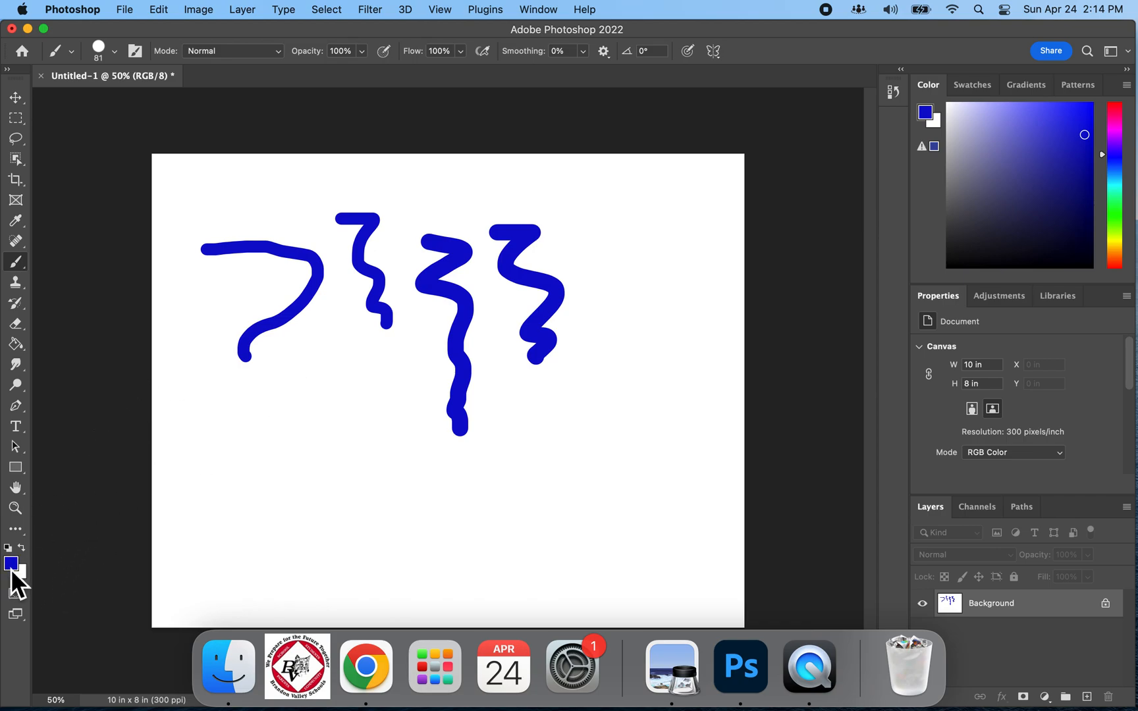
Change the foreground color to green #15a919 and paint a long curved zigzag stroke below the blue ones
{"action": "left_click", "coordinate": [17, 570]}
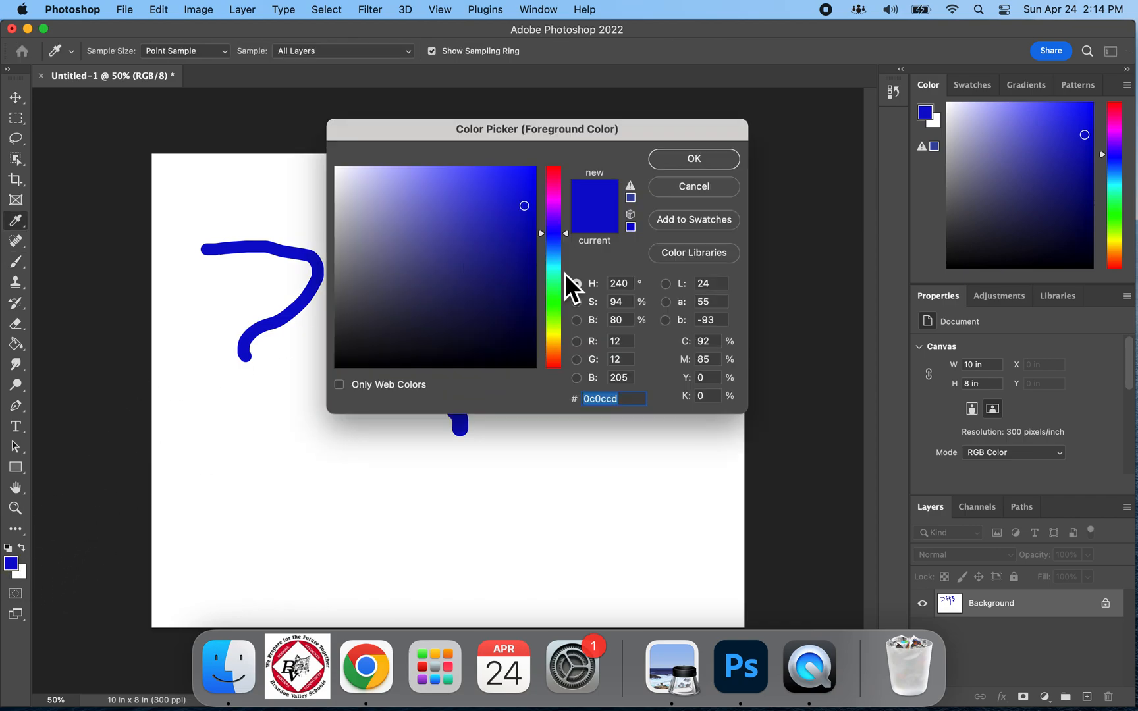
{"action": "left_click", "coordinate": [562, 301]}
{"action": "left_click", "coordinate": [511, 233]}
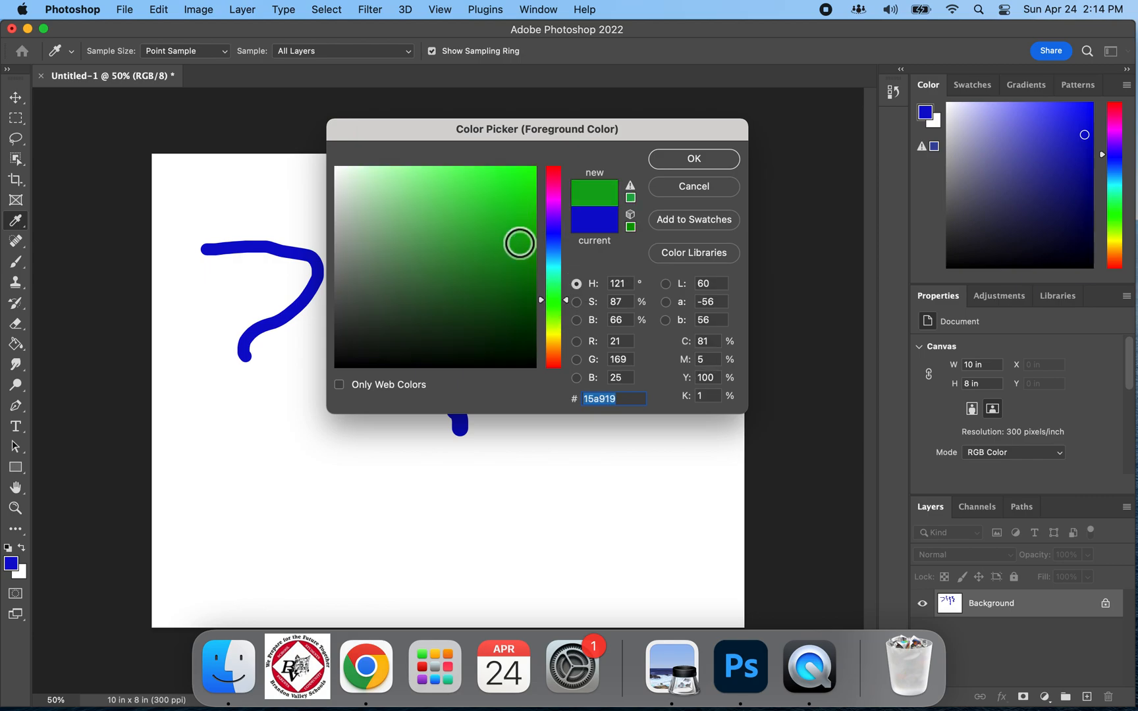
{"action": "left_click", "coordinate": [681, 164]}
{"action": "mouse_move", "coordinate": [277, 400]}
{"action": "left_mouse_down"}
{"action": "mouse_move", "coordinate": [342, 421]}
{"action": "mouse_move", "coordinate": [362, 526]}
{"action": "mouse_move", "coordinate": [516, 526]}
{"action": "mouse_move", "coordinate": [586, 487]}
{"action": "mouse_move", "coordinate": [546, 456]}
{"action": "mouse_move", "coordinate": [562, 428]}
{"action": "mouse_move", "coordinate": [521, 437]}
{"action": "left_mouse_up"}
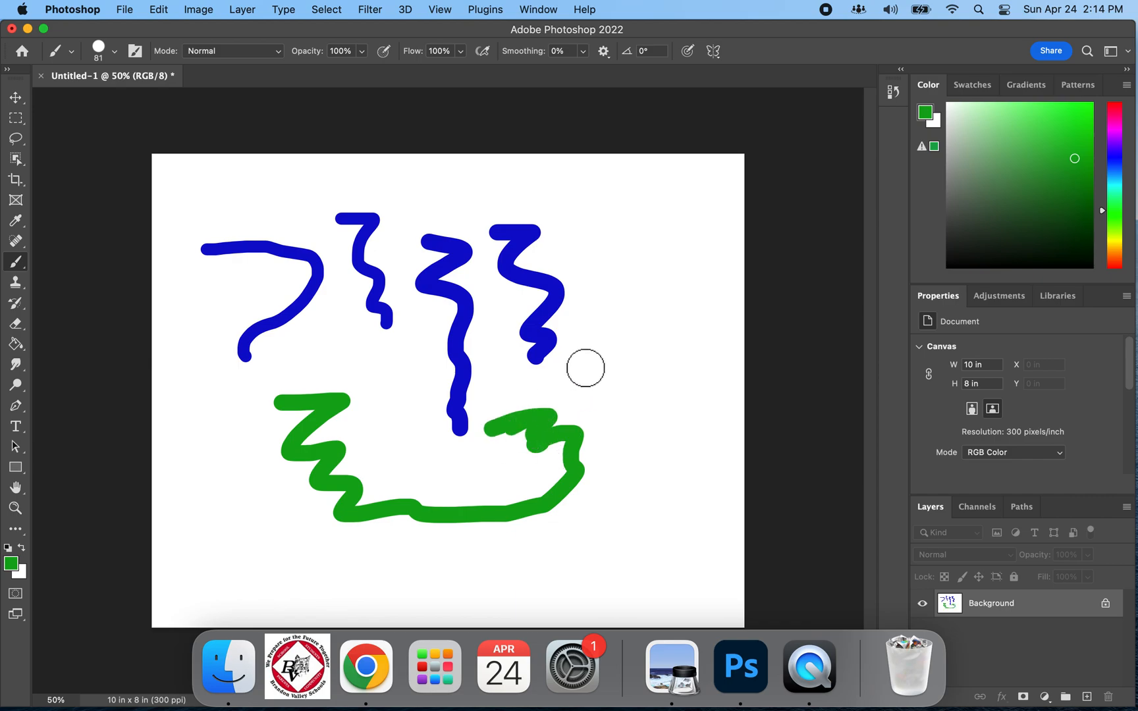
Reduce the brush size to 23 px and paint a thin green zigzag near the canvas's upper-right area
{"action": "left_click", "coordinate": [116, 51]}
{"action": "left_click_drag", "start_coordinate": [131, 103], "coordinate": [104, 104]}
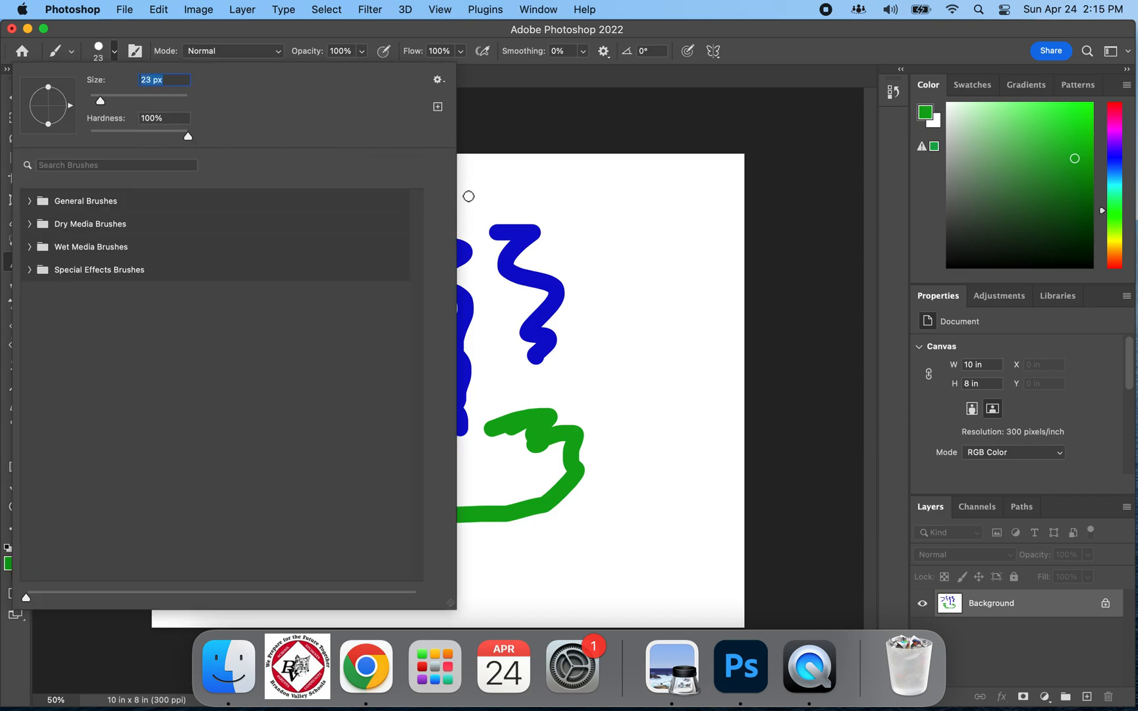
{"action": "left_click", "coordinate": [585, 222]}
{"action": "mouse_move", "coordinate": [580, 217]}
{"action": "left_mouse_down"}
{"action": "mouse_move", "coordinate": [630, 225]}
{"action": "mouse_move", "coordinate": [607, 274]}
{"action": "mouse_move", "coordinate": [633, 326]}
{"action": "mouse_move", "coordinate": [628, 349]}
{"action": "left_mouse_up"}
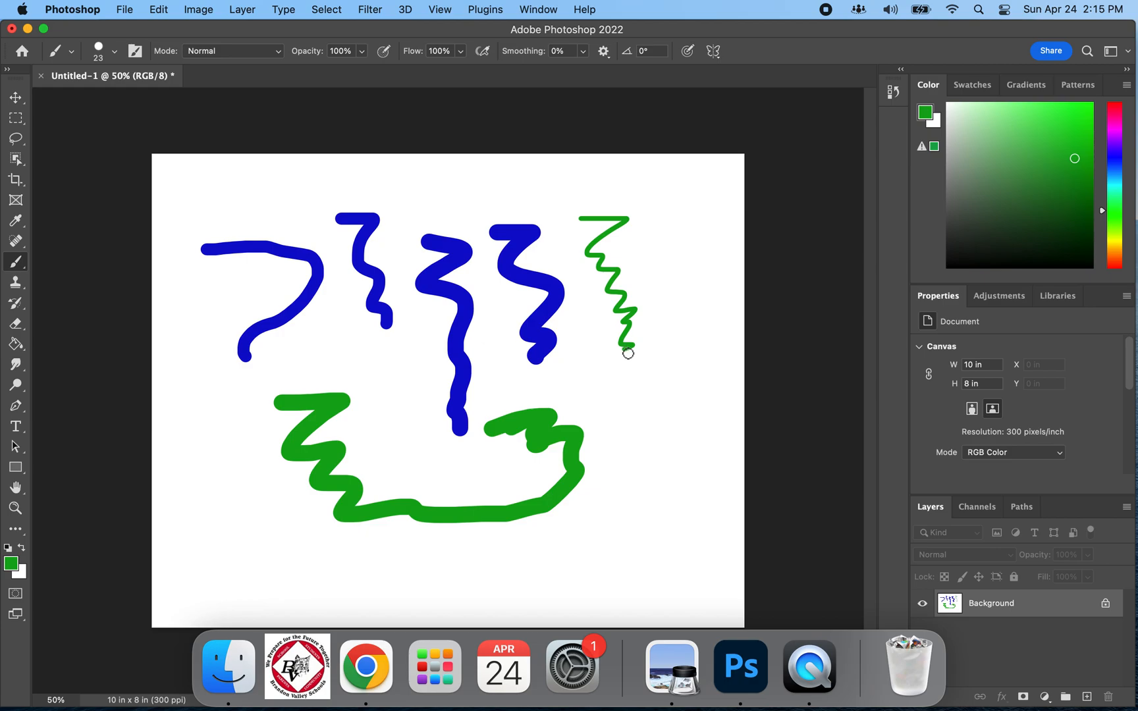
Examine the brush presets in the Special Effects, Dry Media and General Brushes folders
{"action": "left_click", "coordinate": [121, 53]}
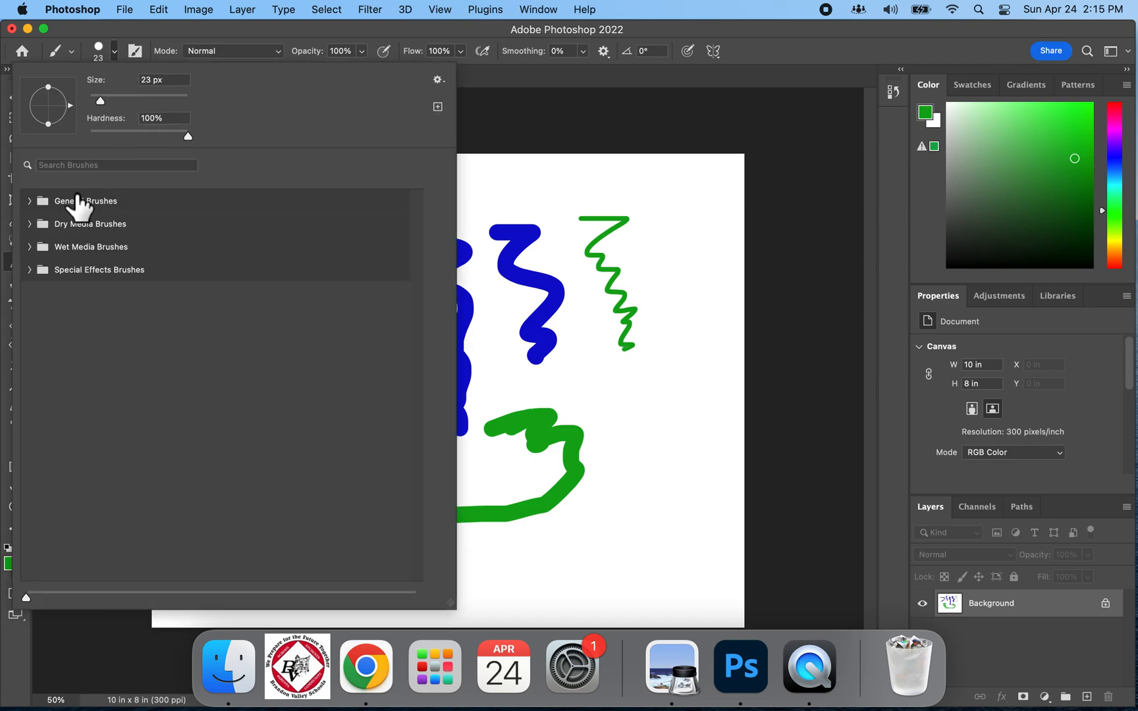
{"action": "left_click", "coordinate": [29, 271]}
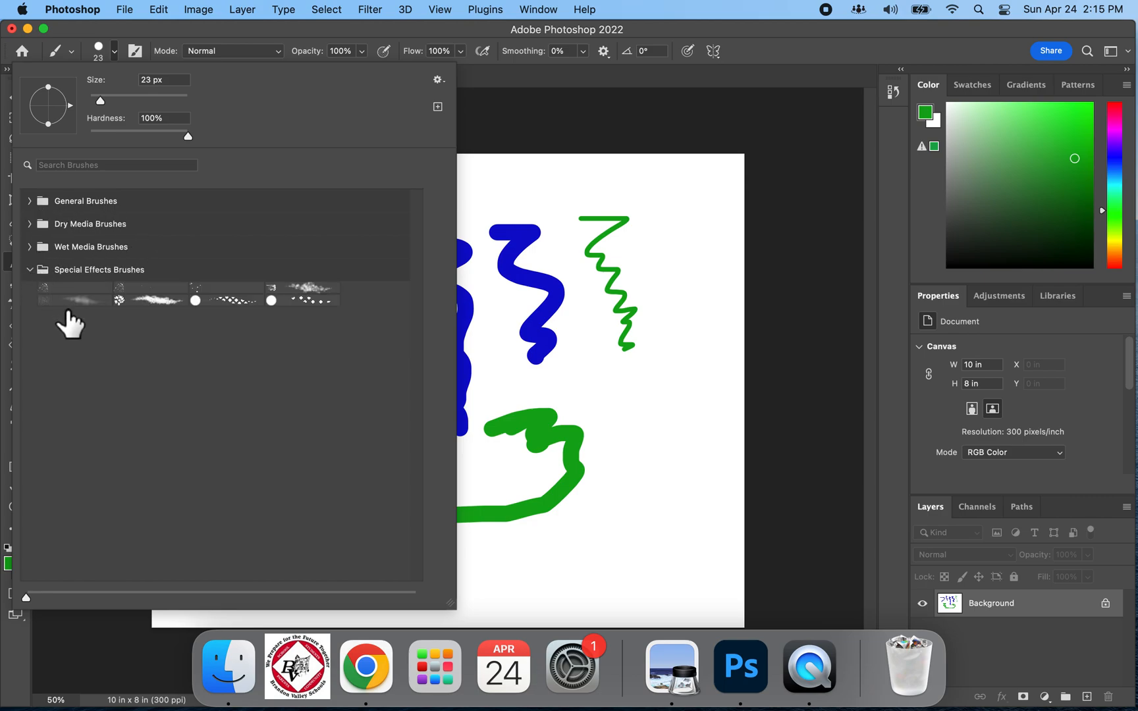
{"action": "left_click", "coordinate": [32, 270]}
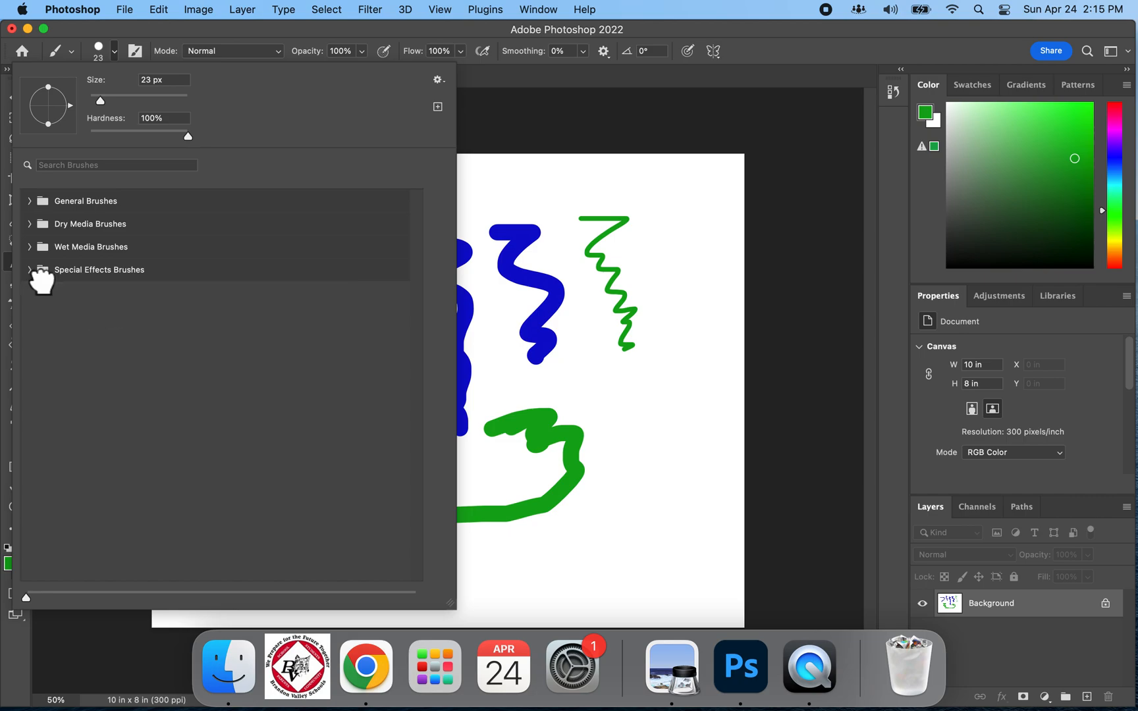
{"action": "left_click", "coordinate": [39, 224]}
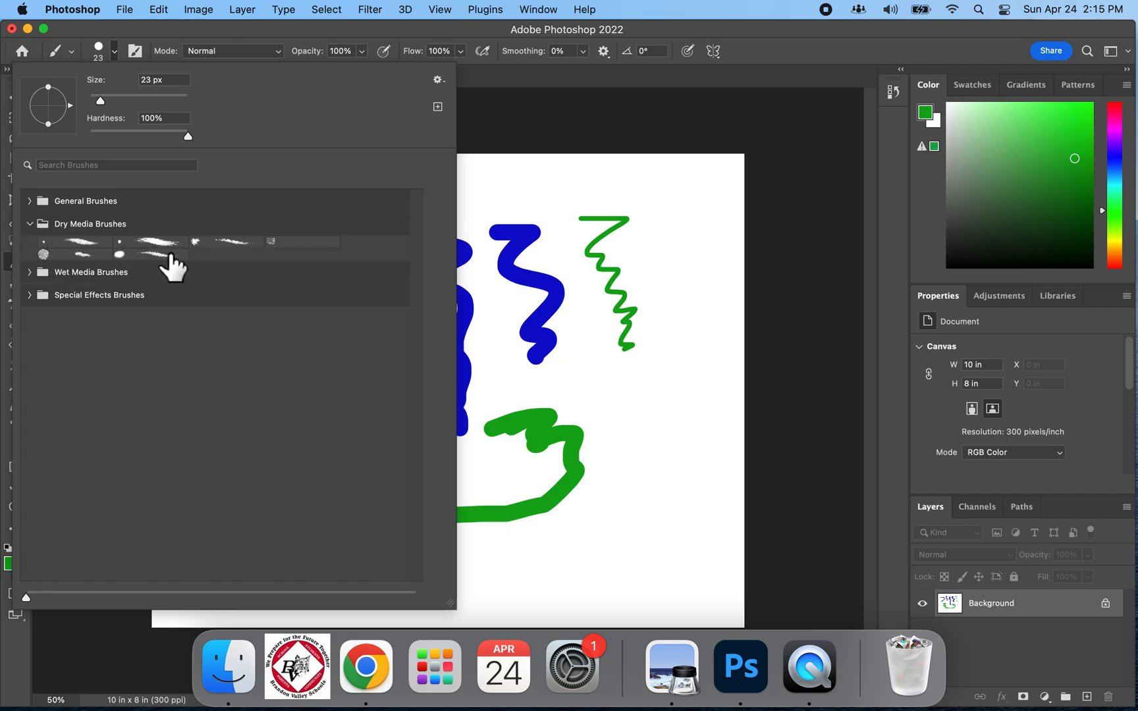
{"action": "left_click", "coordinate": [32, 225]}
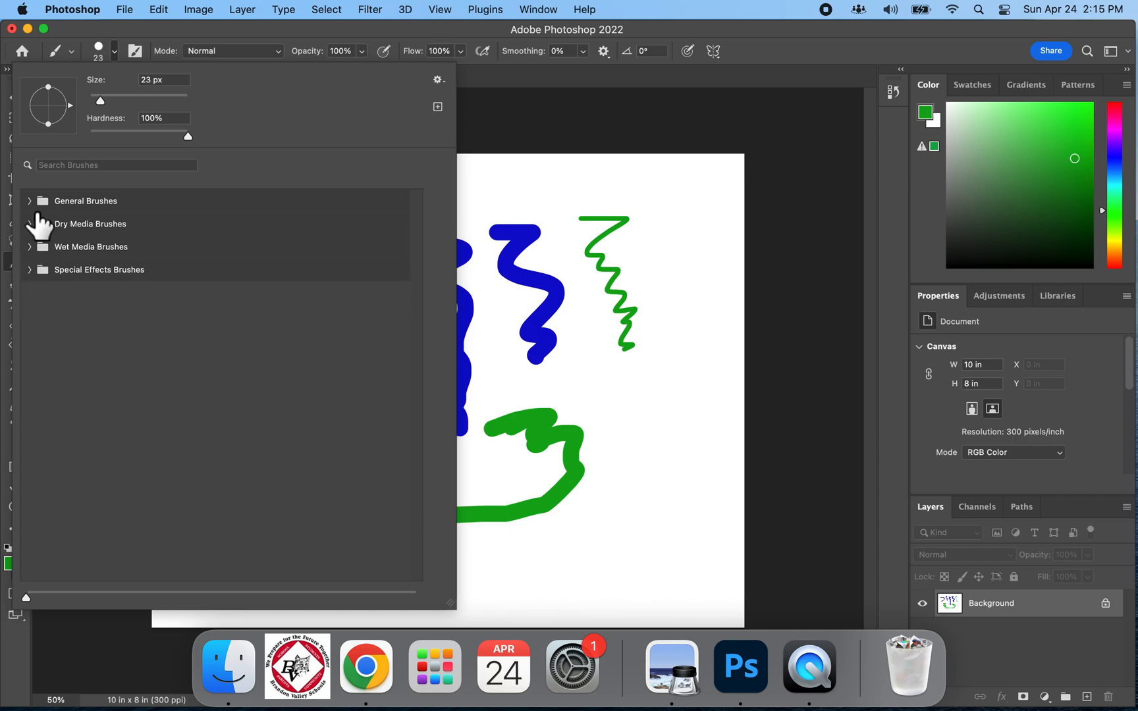
{"action": "left_click", "coordinate": [41, 202]}
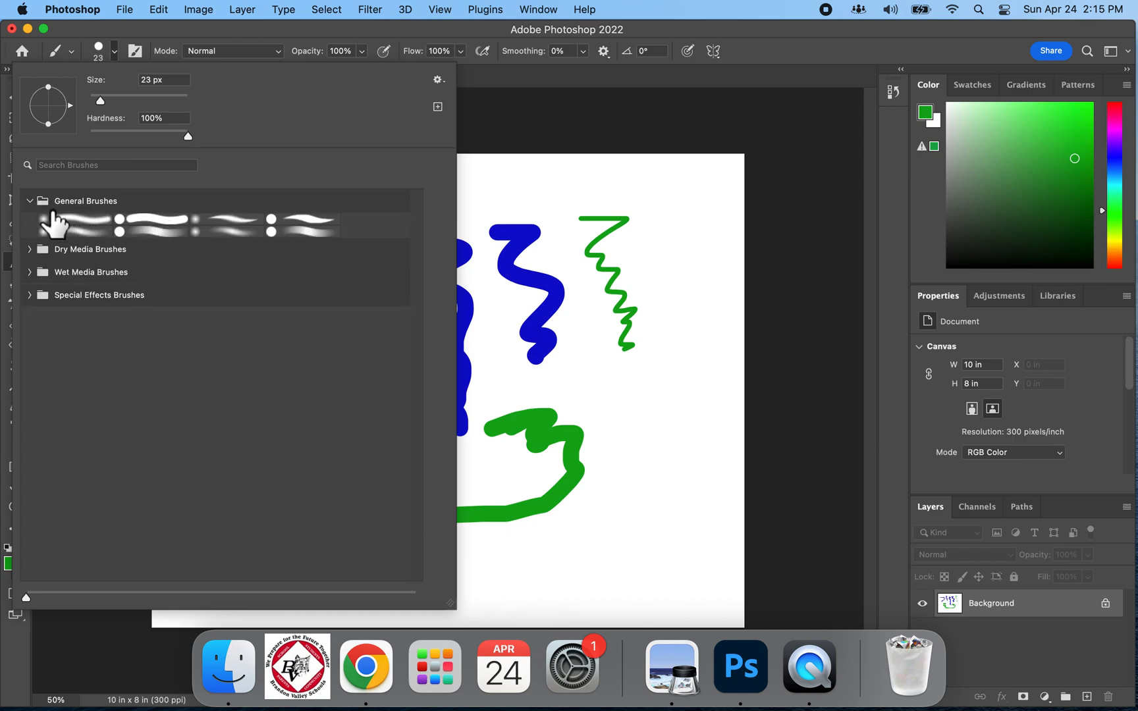
{"action": "left_click", "coordinate": [33, 202]}
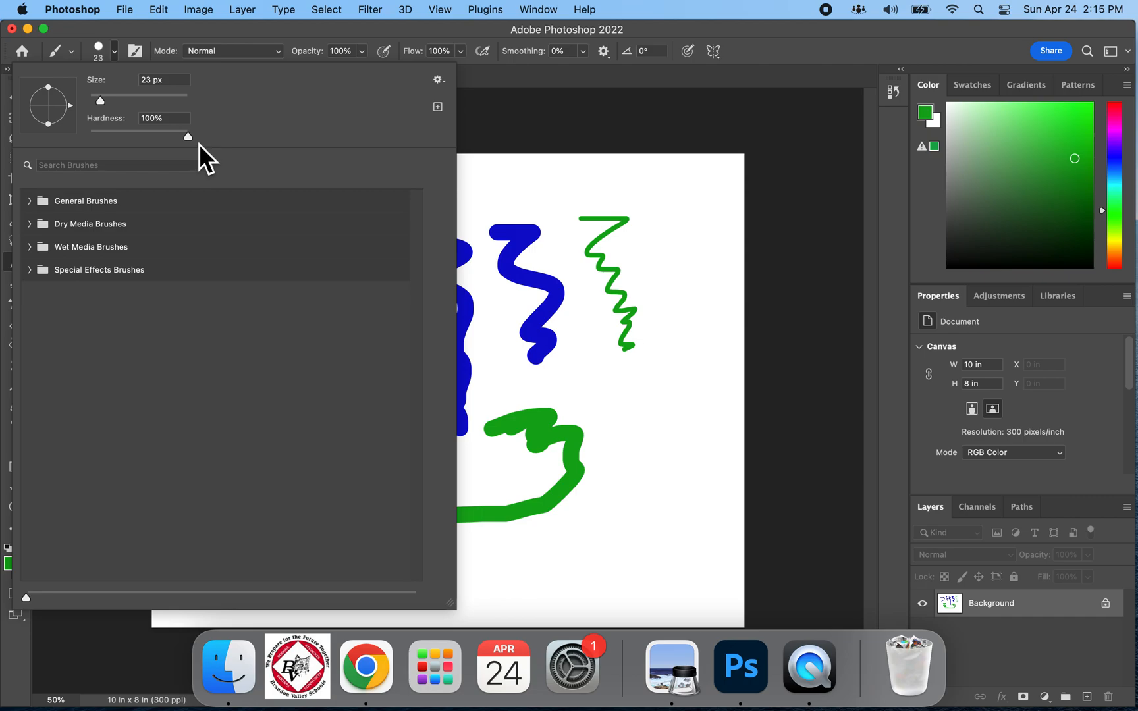
Set the brush to 15% hardness and 71 px, and paint soft-edged green strokes below and beside the thin zigzag
{"action": "mouse_move", "coordinate": [191, 140]}
{"action": "left_mouse_down"}
{"action": "mouse_move", "coordinate": [119, 139]}
{"action": "mouse_move", "coordinate": [111, 105]}
{"action": "mouse_move", "coordinate": [129, 103]}
{"action": "left_mouse_up"}
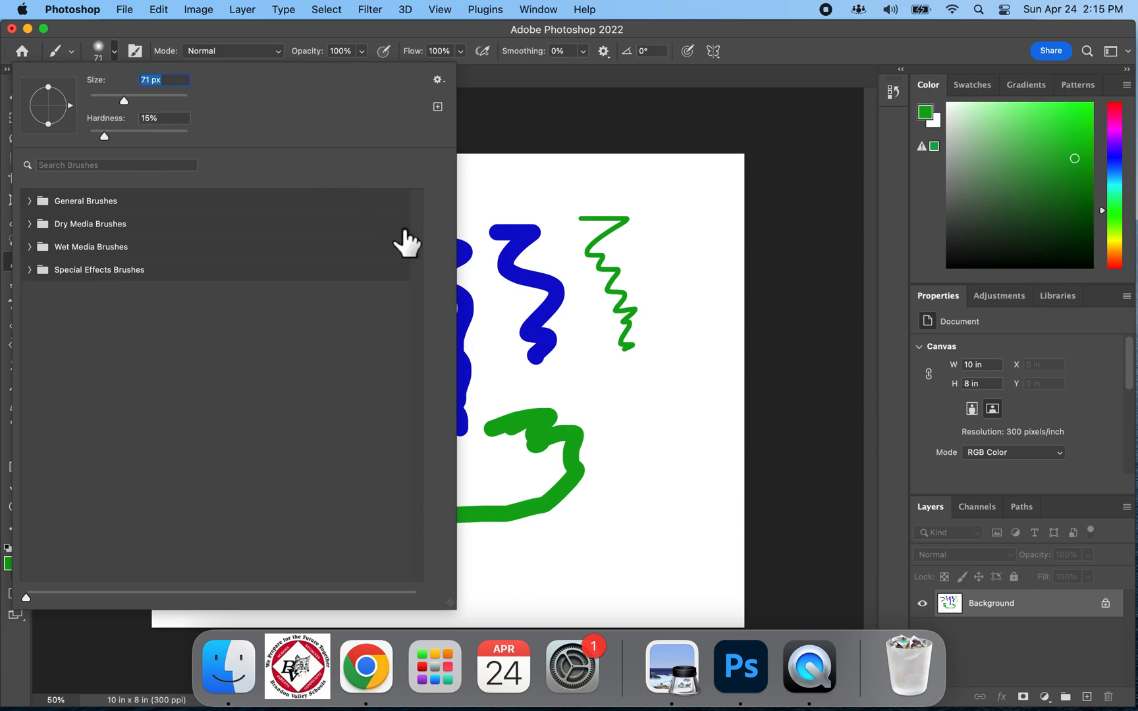
{"action": "left_click", "coordinate": [577, 373]}
{"action": "left_click", "coordinate": [602, 371]}
{"action": "mouse_move", "coordinate": [603, 372]}
{"action": "left_mouse_down"}
{"action": "mouse_move", "coordinate": [640, 427]}
{"action": "mouse_move", "coordinate": [646, 524]}
{"action": "mouse_move", "coordinate": [644, 514]}
{"action": "left_mouse_up"}
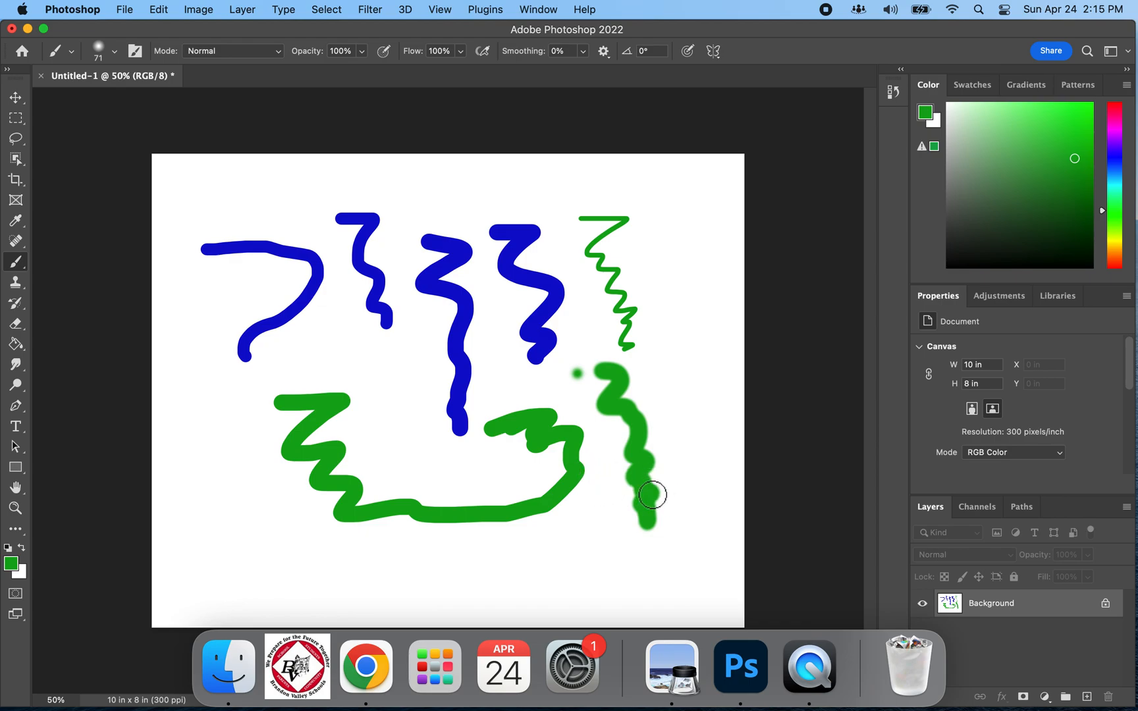
{"action": "left_click_drag", "start_coordinate": [647, 230], "coordinate": [678, 333]}
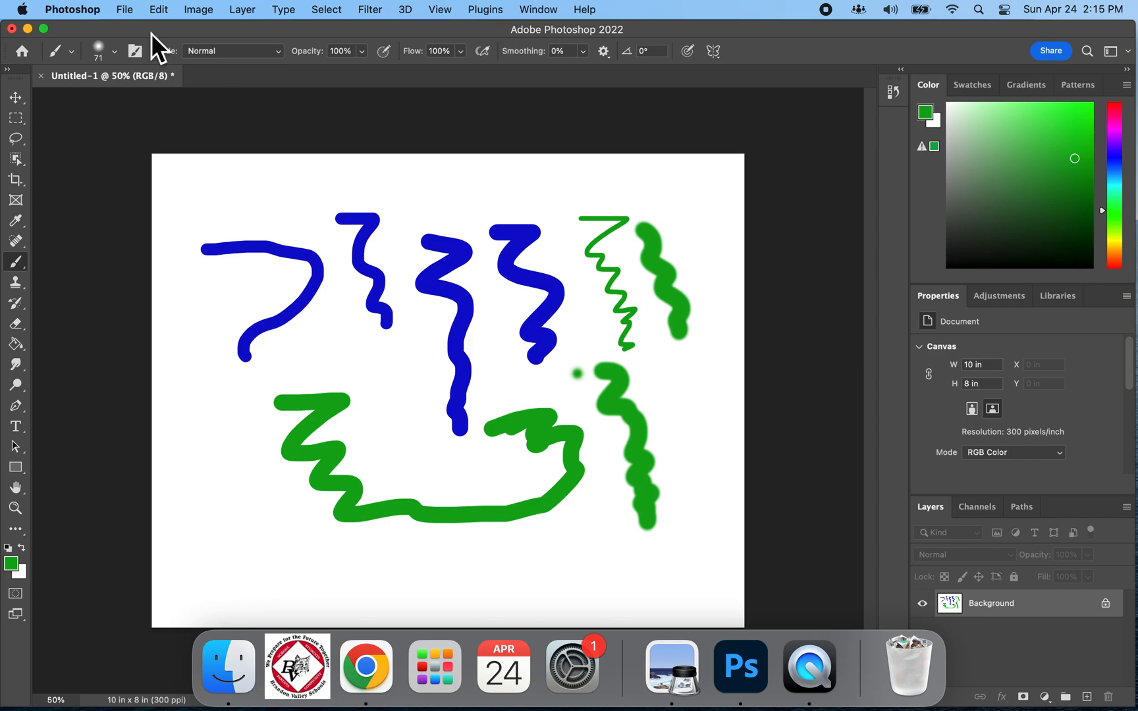
Lower the brush hardness to 0% and paint a short soft green stroke above the large green curve
{"action": "left_click", "coordinate": [114, 52]}
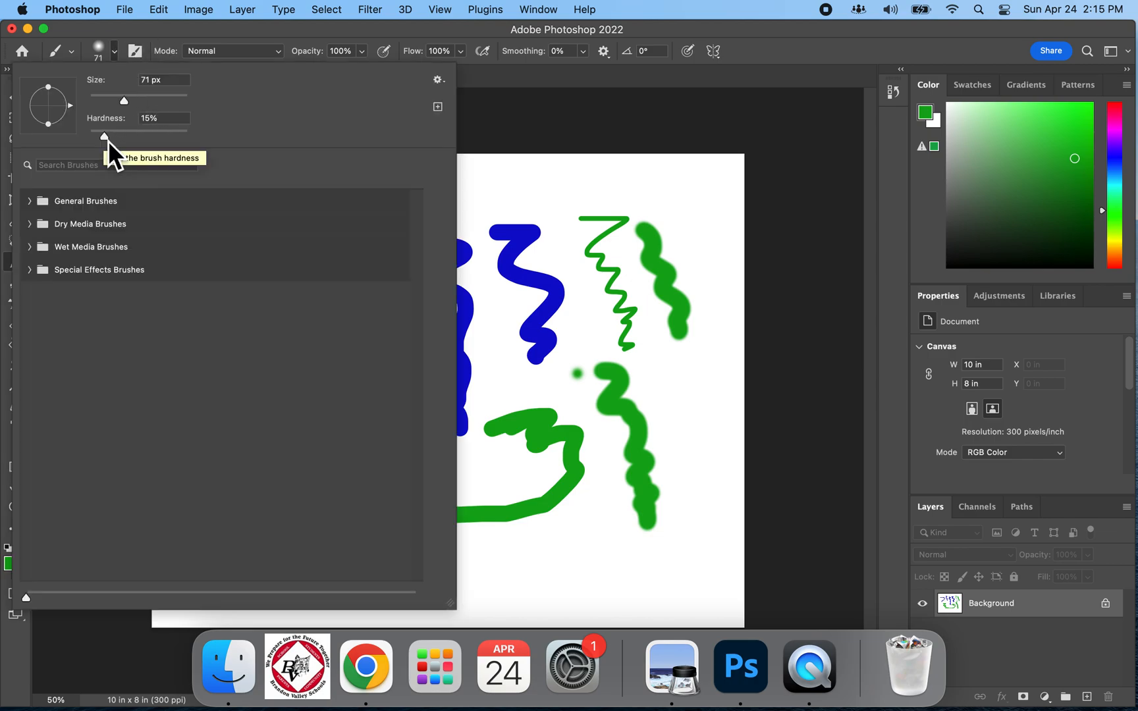
{"action": "left_click_drag", "start_coordinate": [107, 141], "coordinate": [91, 139]}
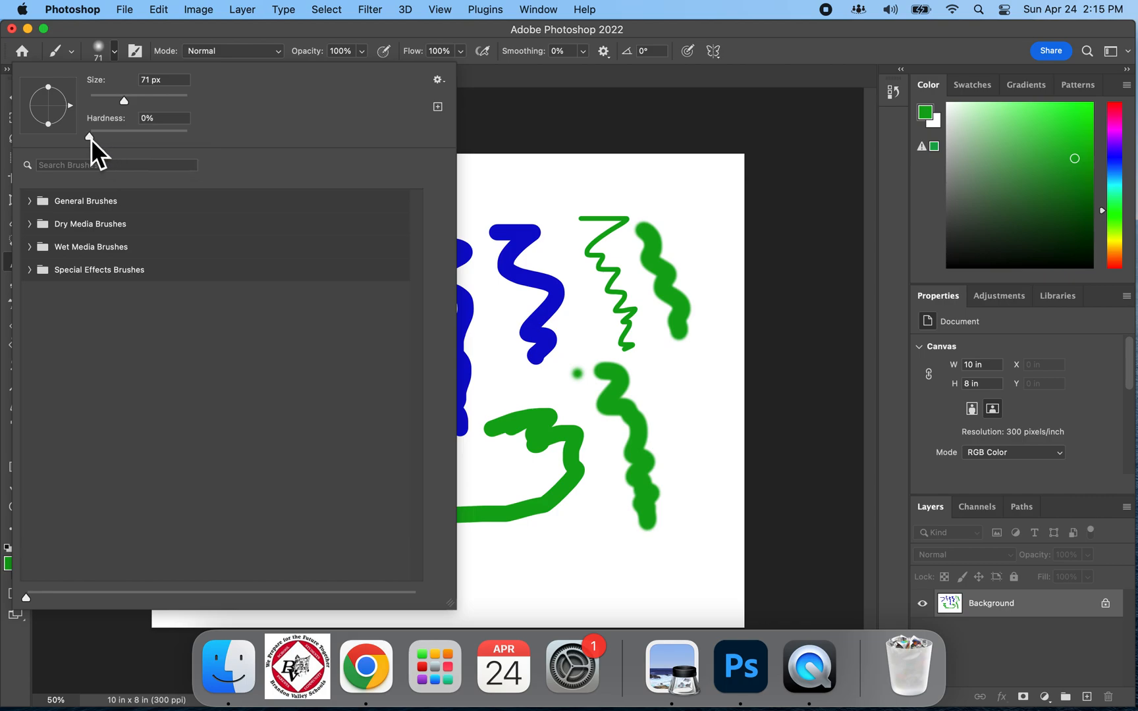
{"action": "left_click", "coordinate": [122, 54]}
{"action": "left_click_drag", "start_coordinate": [408, 393], "coordinate": [422, 468]}
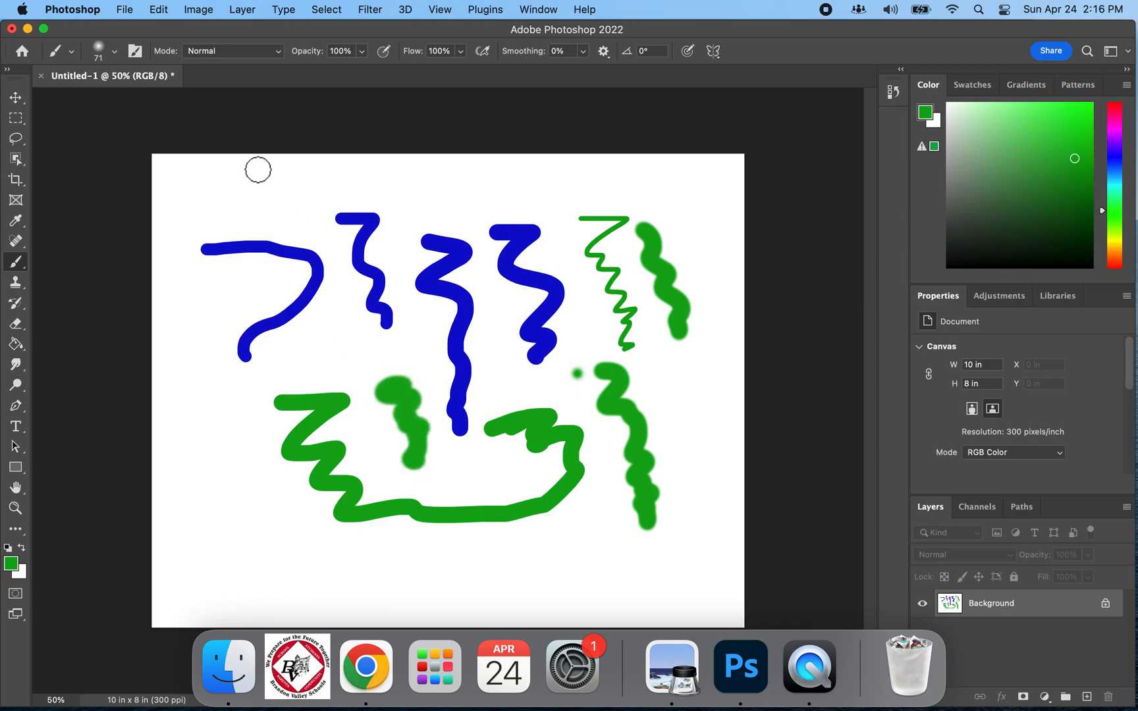
Set the brush hardness to 100% and paint a green dot and a long hard-edged stroke across the canvas's upper part
{"action": "left_click", "coordinate": [118, 55]}
{"action": "left_click_drag", "start_coordinate": [98, 139], "coordinate": [198, 141]}
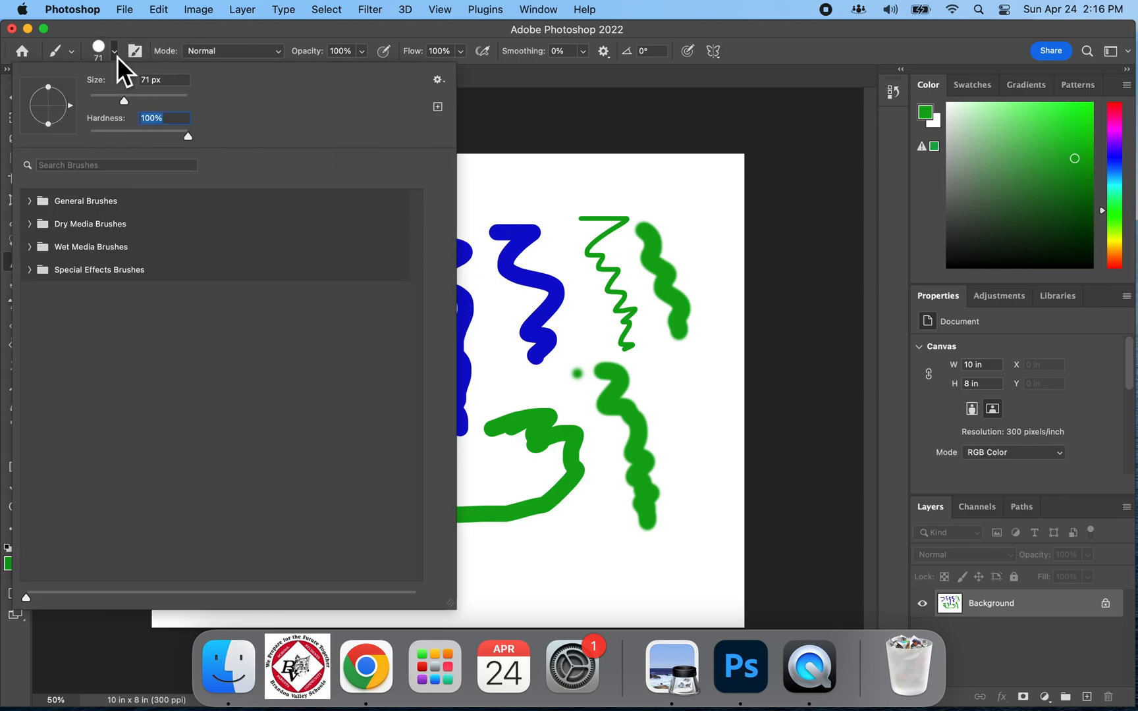
{"action": "left_click", "coordinate": [539, 193]}
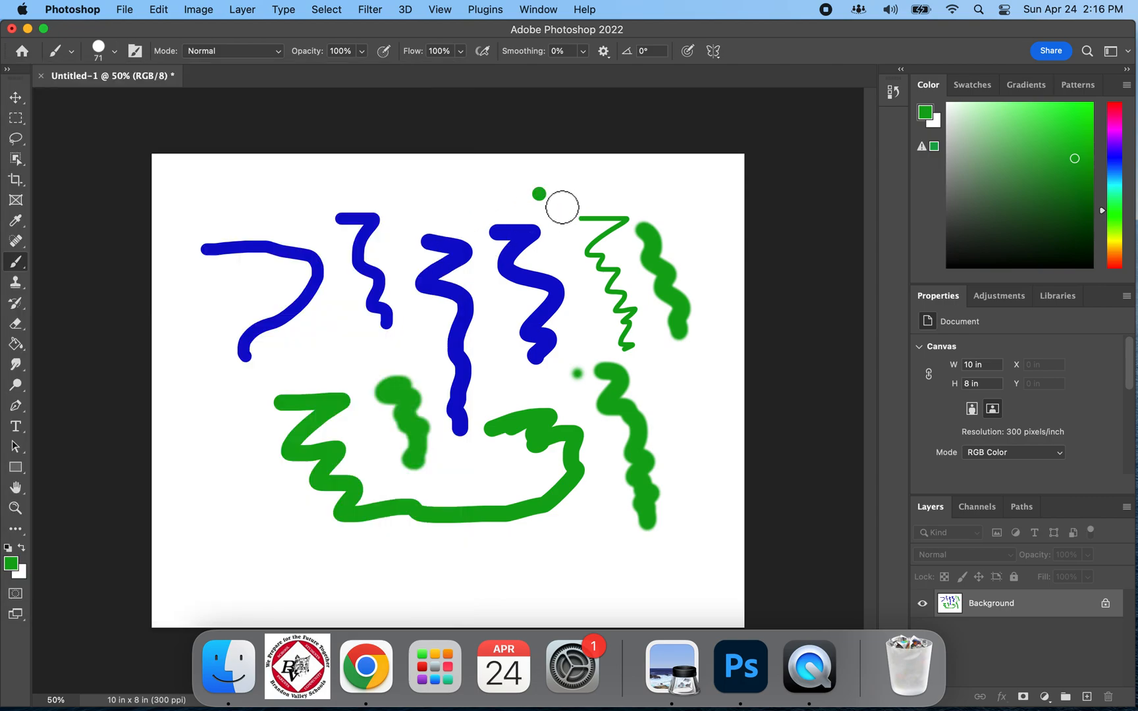
{"action": "mouse_move", "coordinate": [461, 192]}
{"action": "left_mouse_down"}
{"action": "mouse_move", "coordinate": [434, 189]}
{"action": "mouse_move", "coordinate": [334, 188]}
{"action": "mouse_move", "coordinate": [209, 224]}
{"action": "mouse_move", "coordinate": [197, 319]}
{"action": "left_mouse_up"}
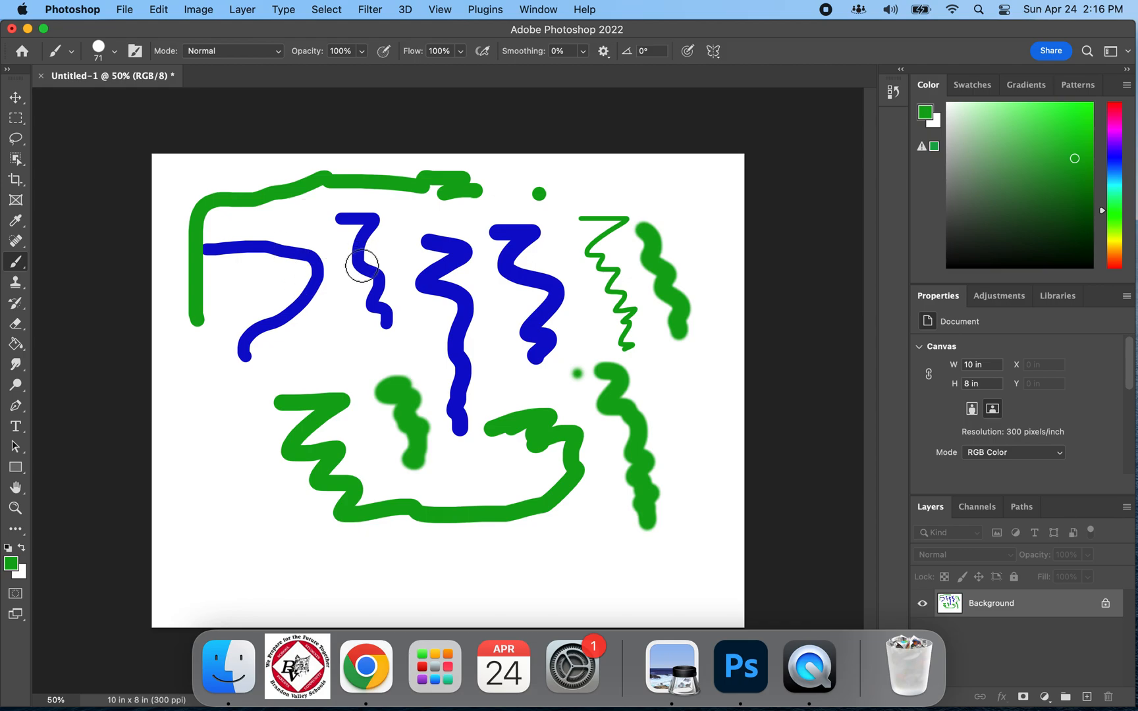
Undo the last four brush marks one at a time
{"action": "key", "text": "super+z"}
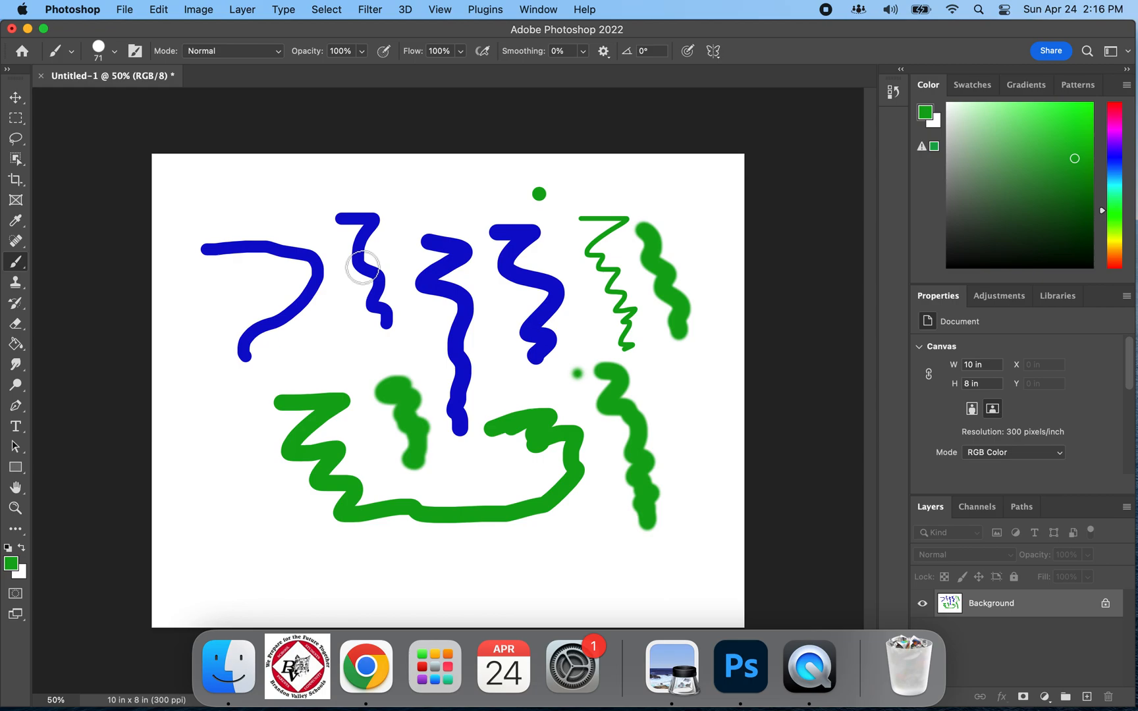
{"action": "key", "text": "super+z"}
{"action": "key", "text": "super+z"}
{"action": "key", "text": "super+z"}
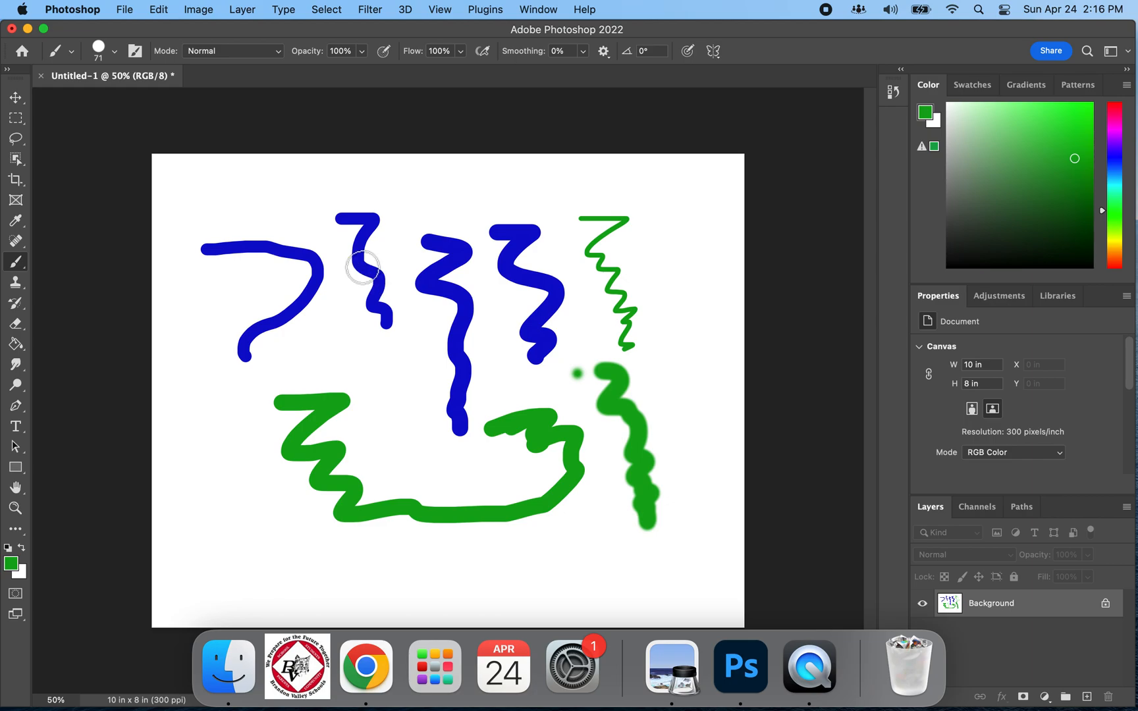
Undo all the remaining green and blue brush strokes until the canvas is blank
{"action": "key", "text": "super+z"}
{"action": "key", "text": "super+z"}
{"action": "key", "text": "super+z"}
{"action": "key", "text": "super+z"}
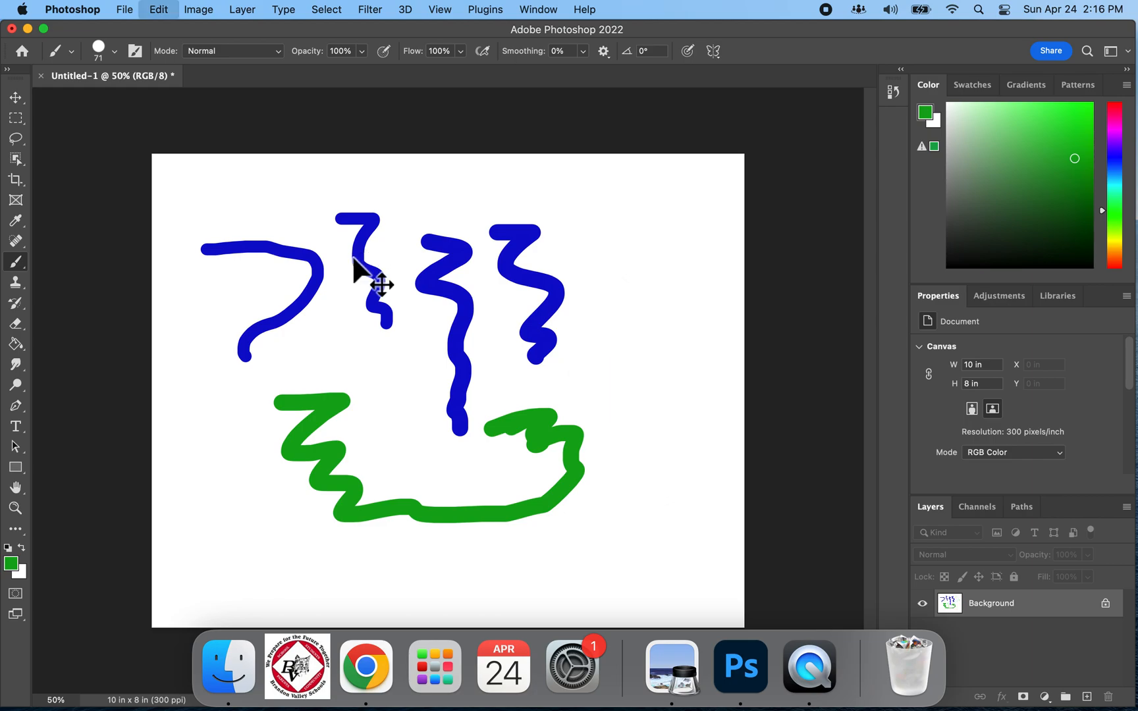
{"action": "key", "text": "super+z"}
{"action": "key", "text": "super+z"}
{"action": "key", "text": "super+z"}
{"action": "key", "text": "super+z"}
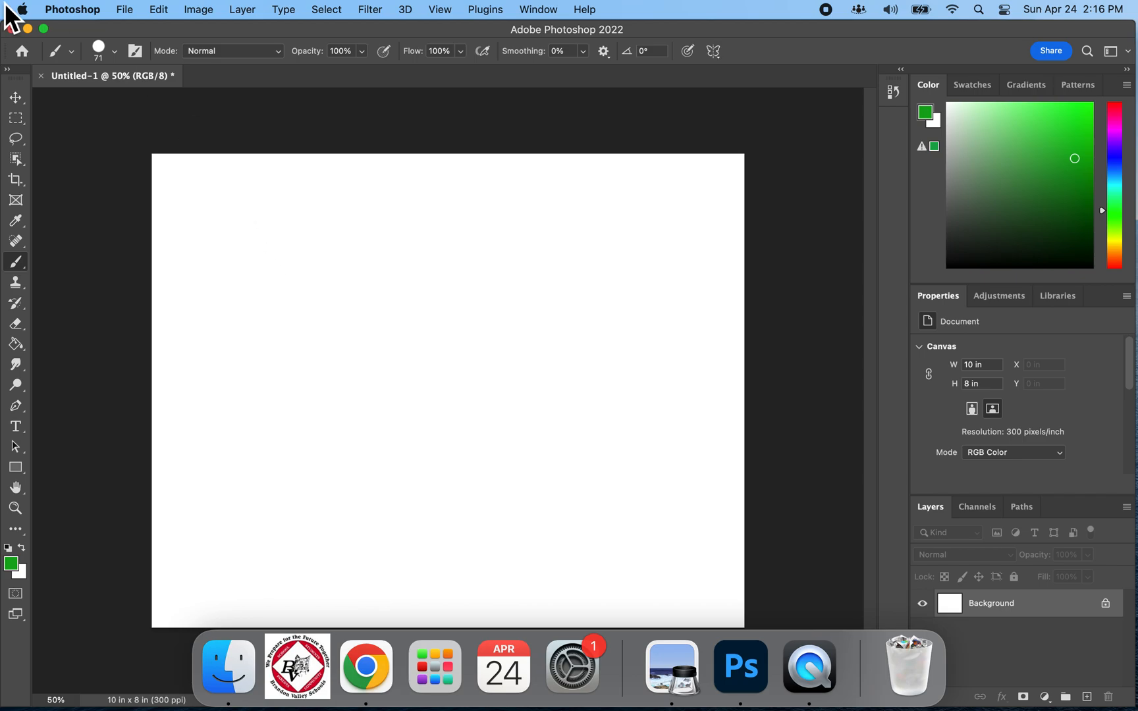
Open 6tv.png from the Desktop folder Digital Production > Photoshop > Practice as a separate document
{"action": "left_click", "coordinate": [137, 11]}
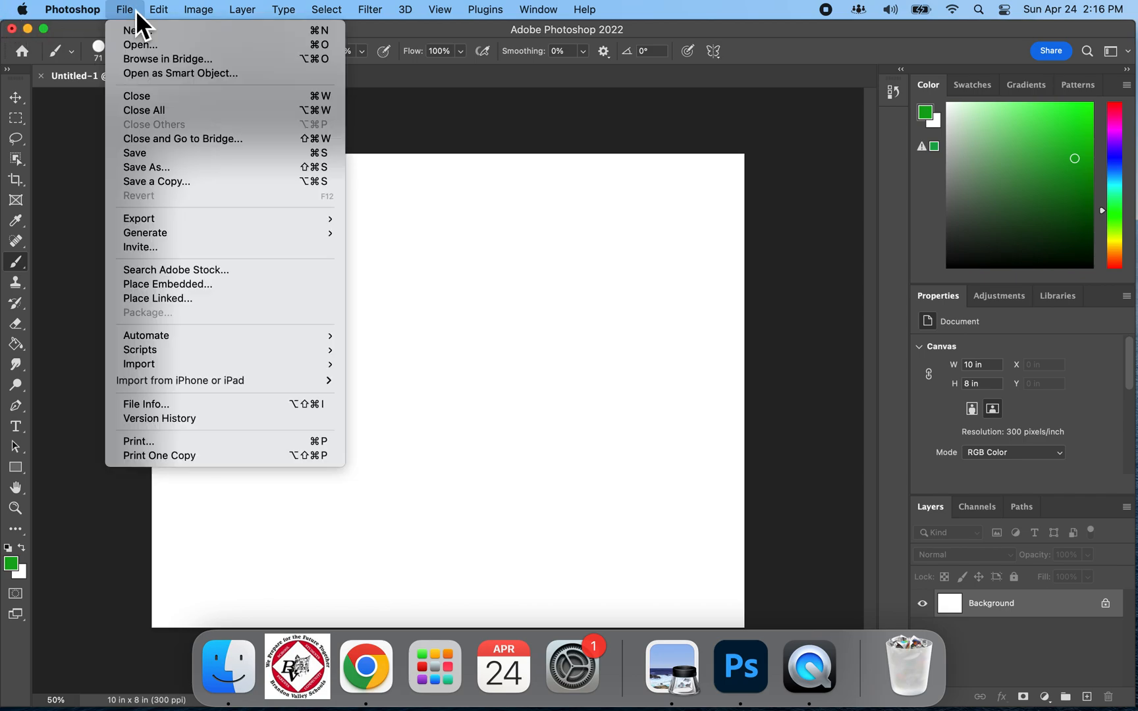
{"action": "left_click", "coordinate": [172, 50]}
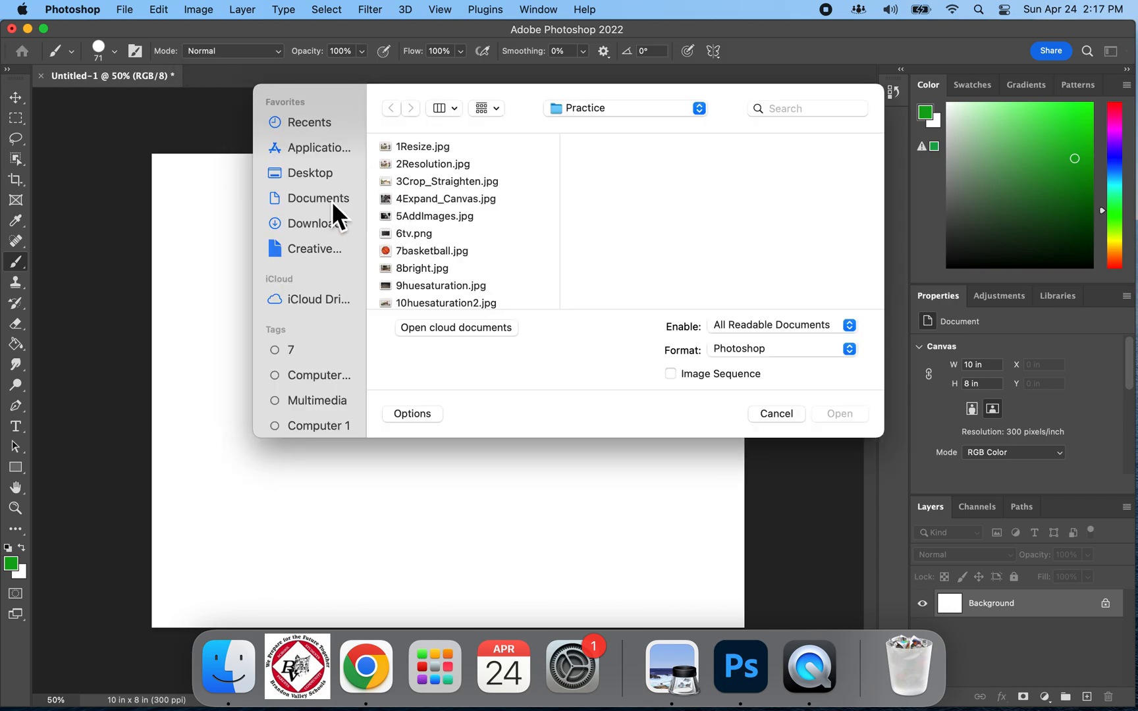
{"action": "left_click", "coordinate": [317, 175]}
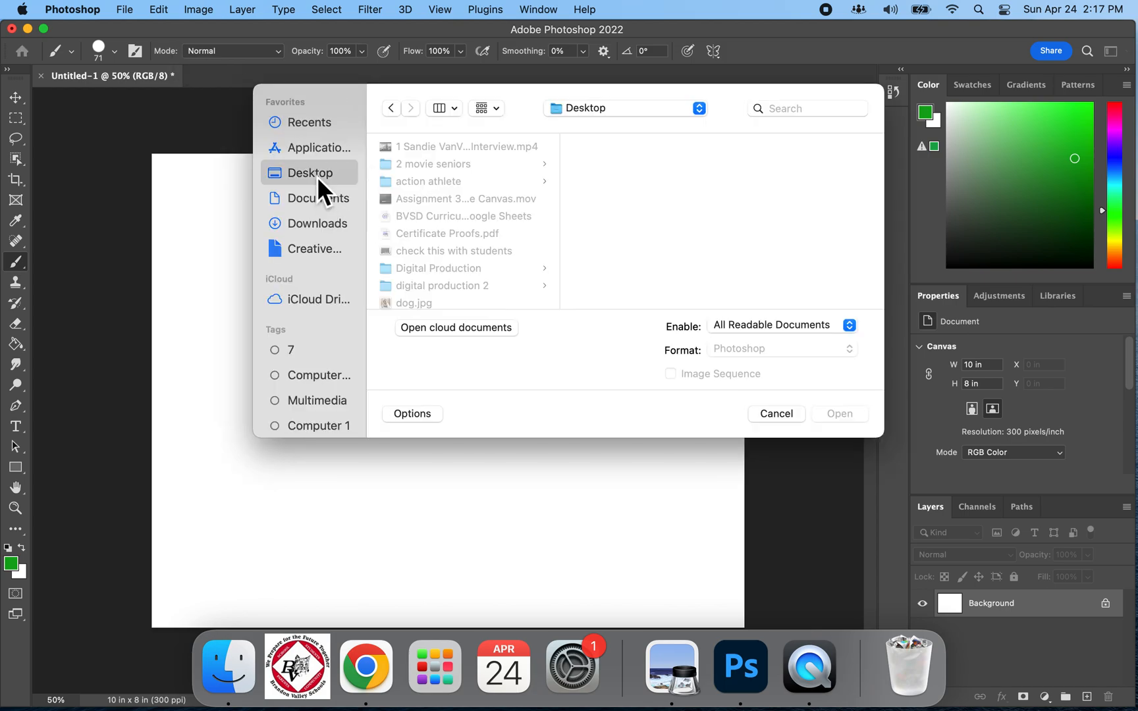
{"action": "left_click", "coordinate": [465, 270]}
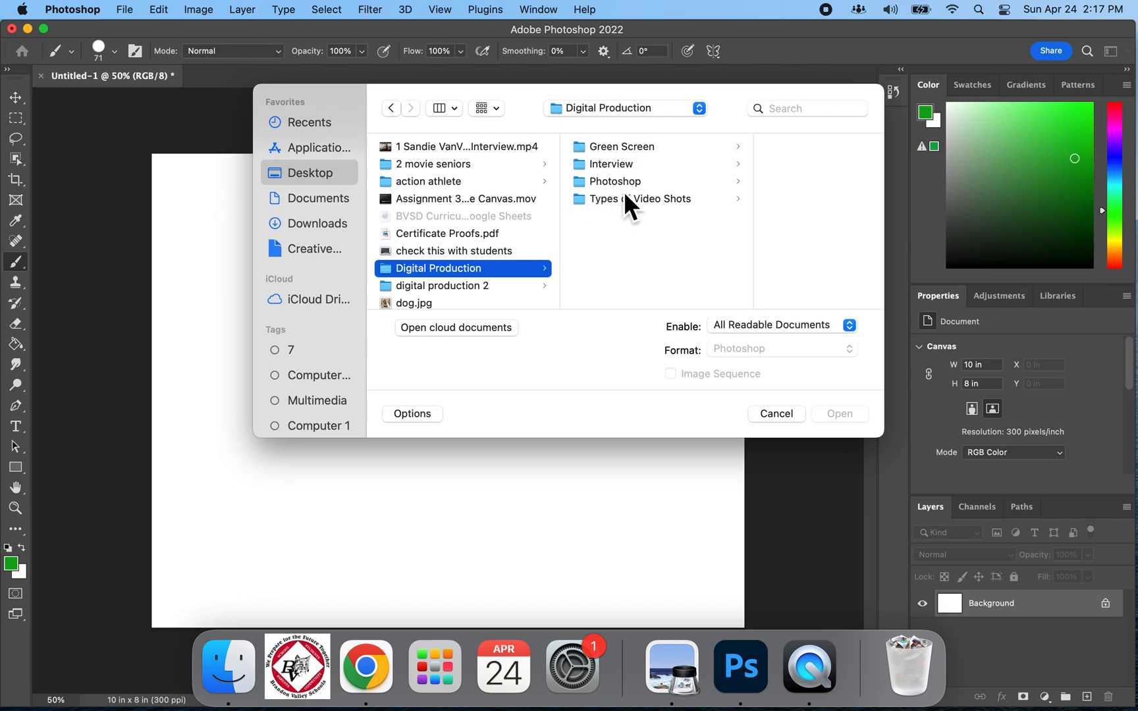
{"action": "left_click", "coordinate": [621, 181]}
{"action": "left_click", "coordinate": [747, 151]}
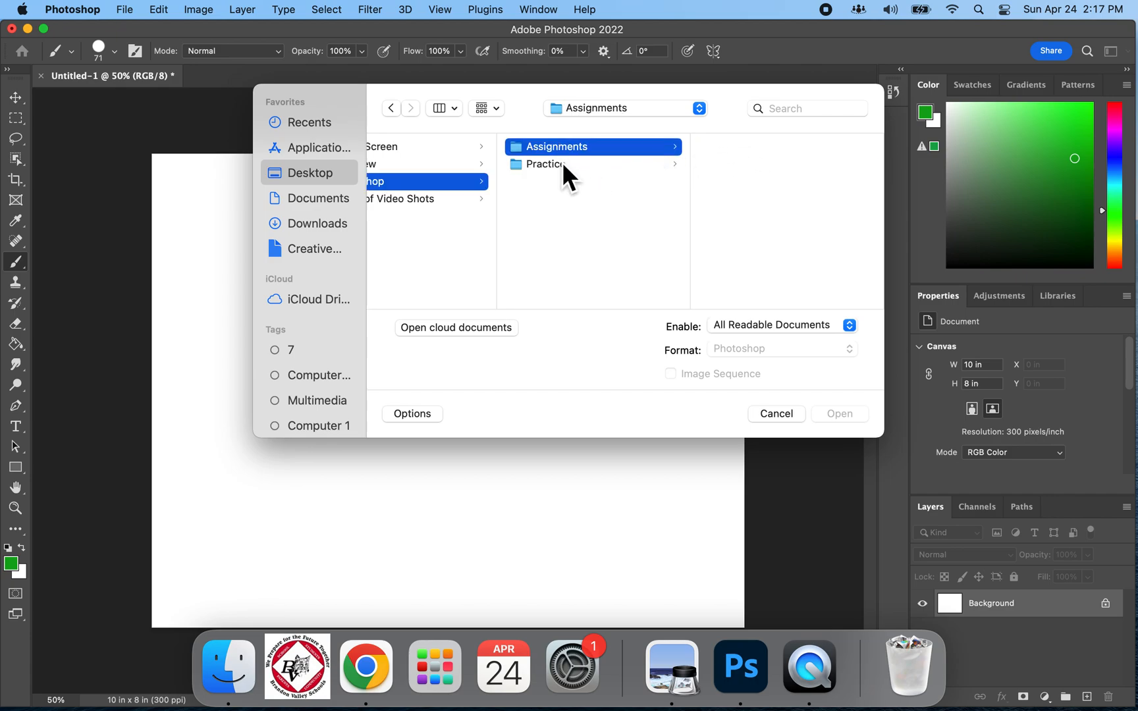
{"action": "left_click", "coordinate": [561, 164]}
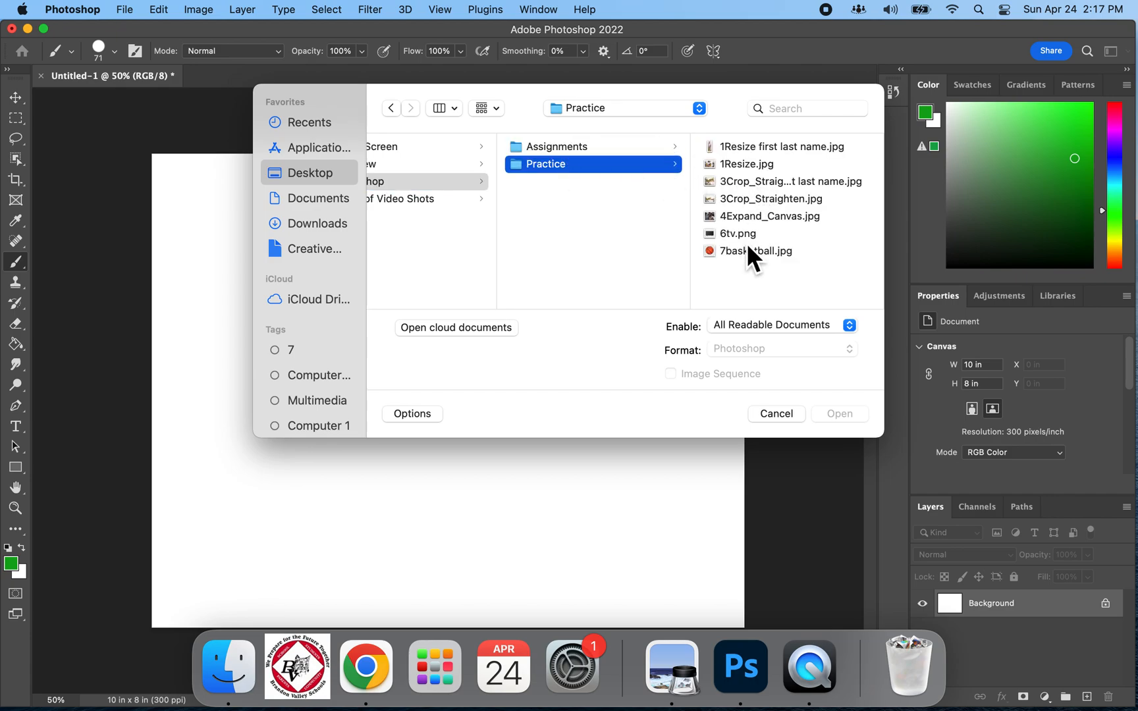
{"action": "left_click", "coordinate": [741, 234]}
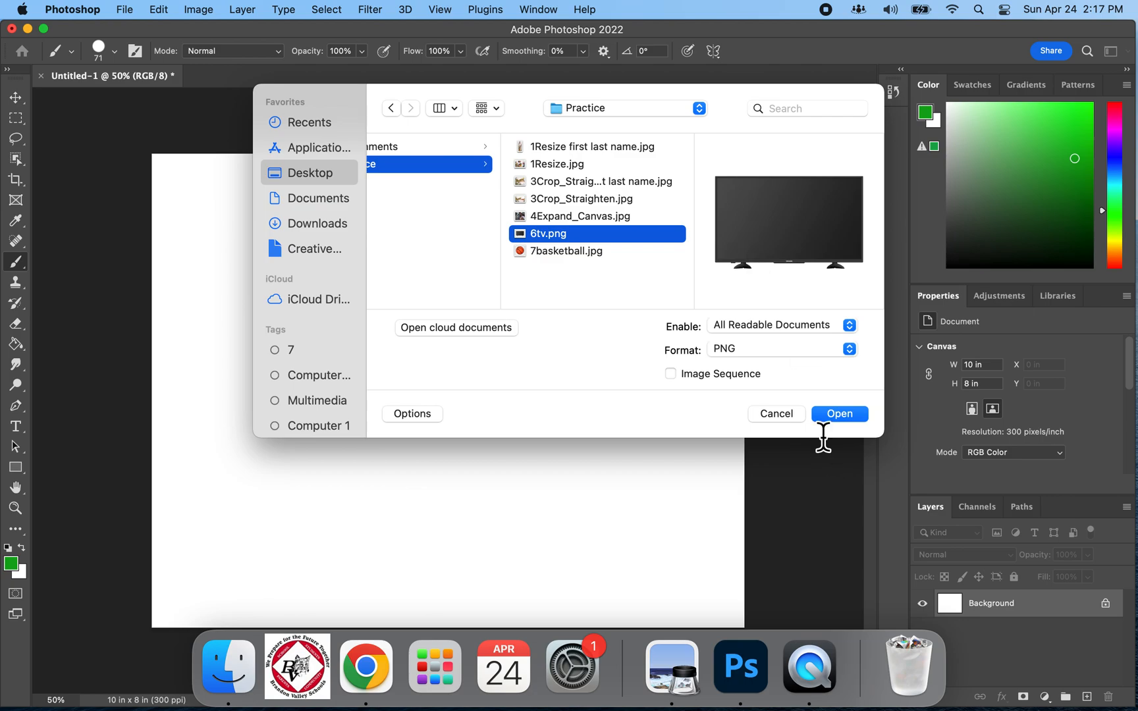
{"action": "left_click", "coordinate": [831, 415]}
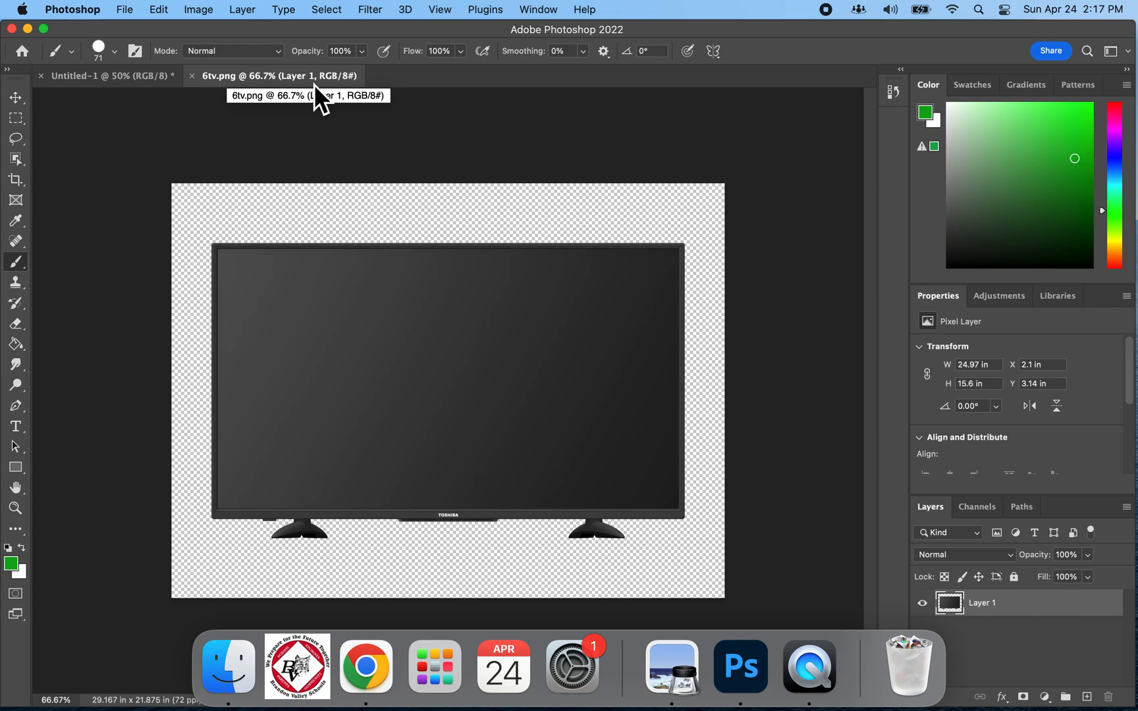
Switch between the blank document and the 6tv.png document, and close 6tv.png
{"action": "left_click", "coordinate": [149, 75]}
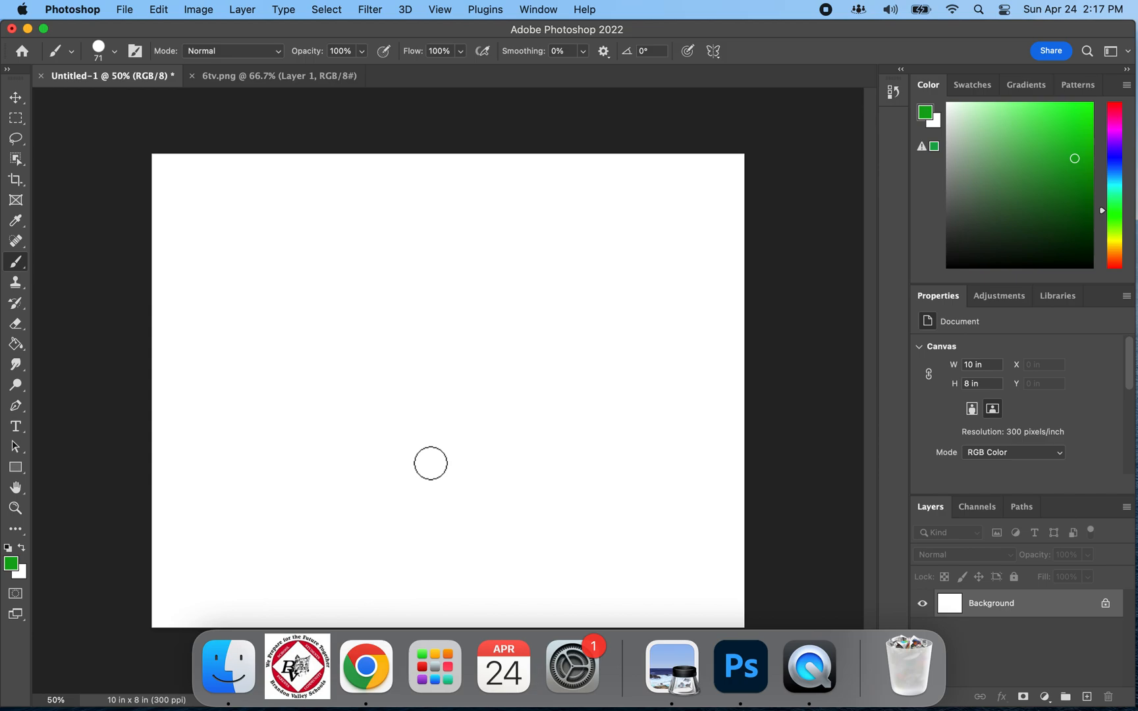
{"action": "left_click", "coordinate": [237, 83]}
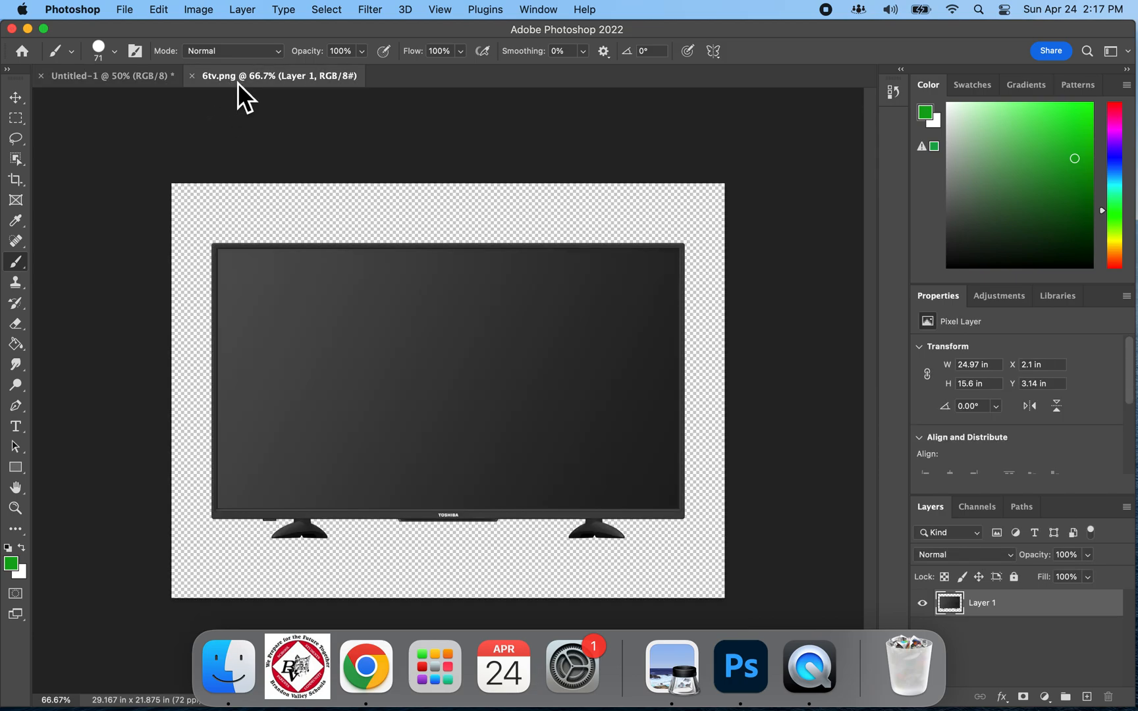
{"action": "left_click", "coordinate": [195, 79]}
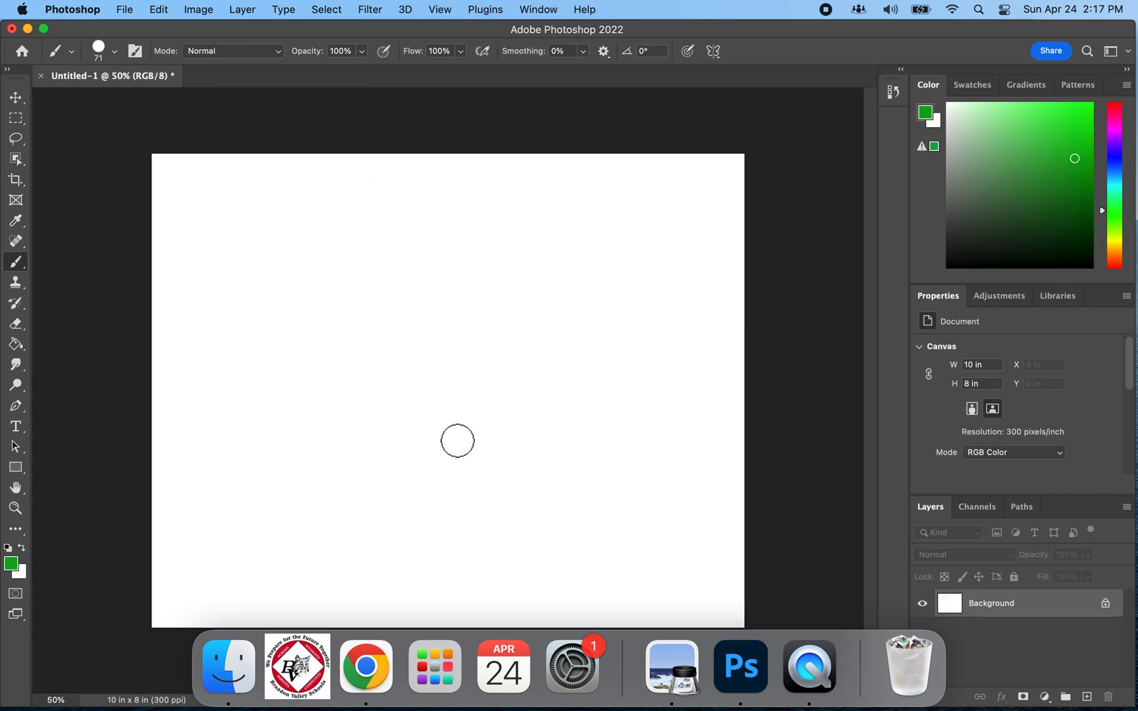
Place 7basketball.jpg from the Practice folder into the blank document as an embedded image
{"action": "left_click", "coordinate": [125, 10]}
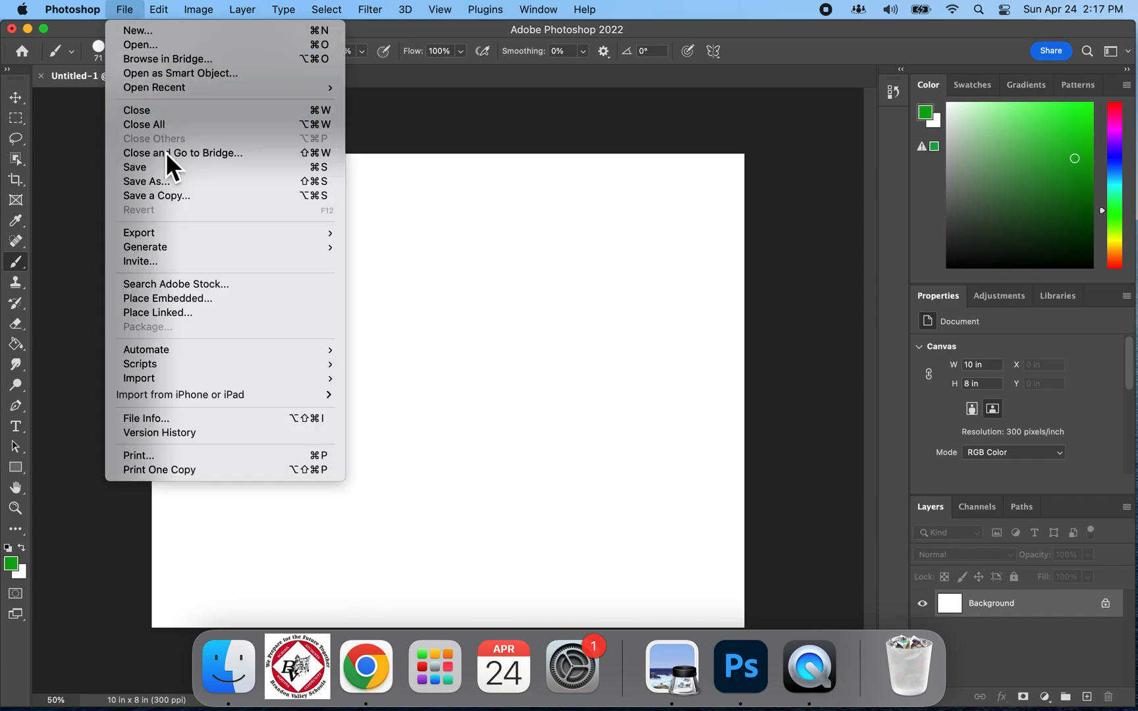
{"action": "mouse_move", "coordinate": [191, 252]}
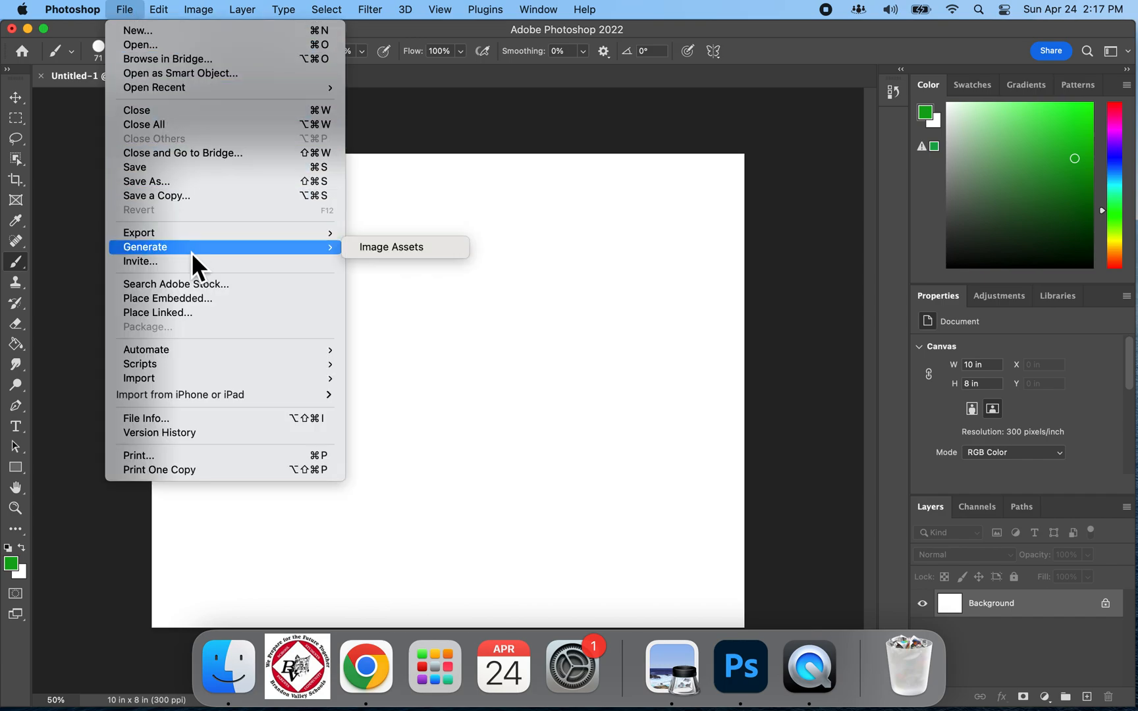
{"action": "left_click", "coordinate": [213, 303]}
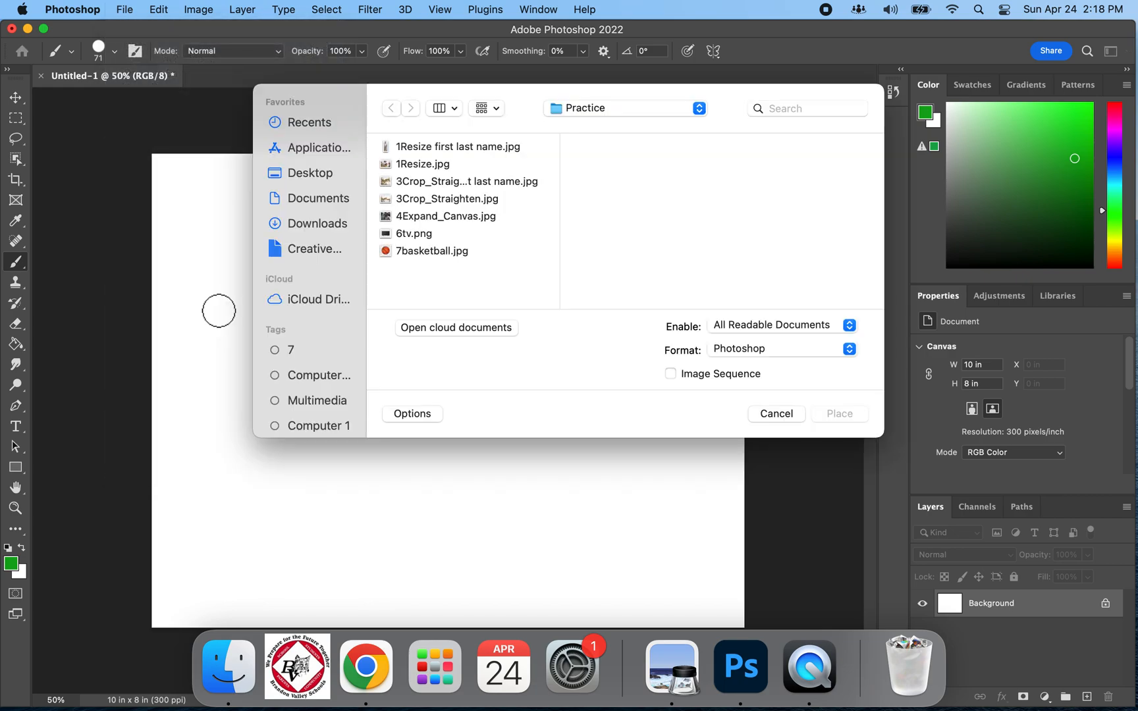
{"action": "left_click", "coordinate": [427, 257]}
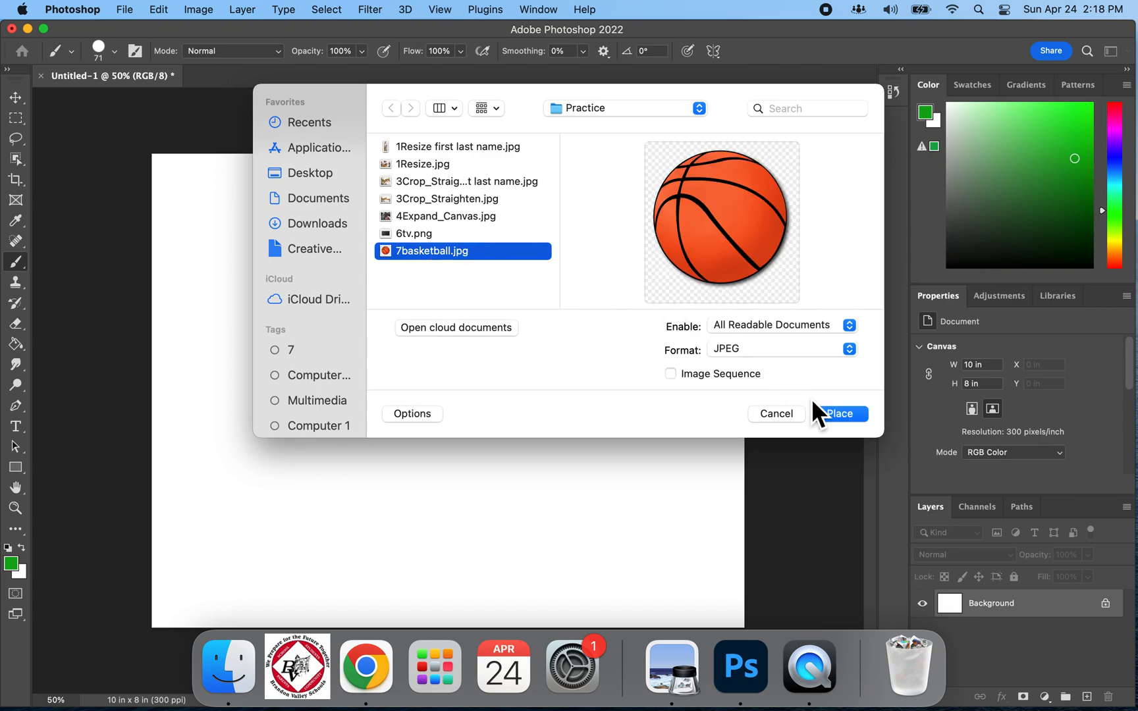
{"action": "left_click", "coordinate": [837, 416]}
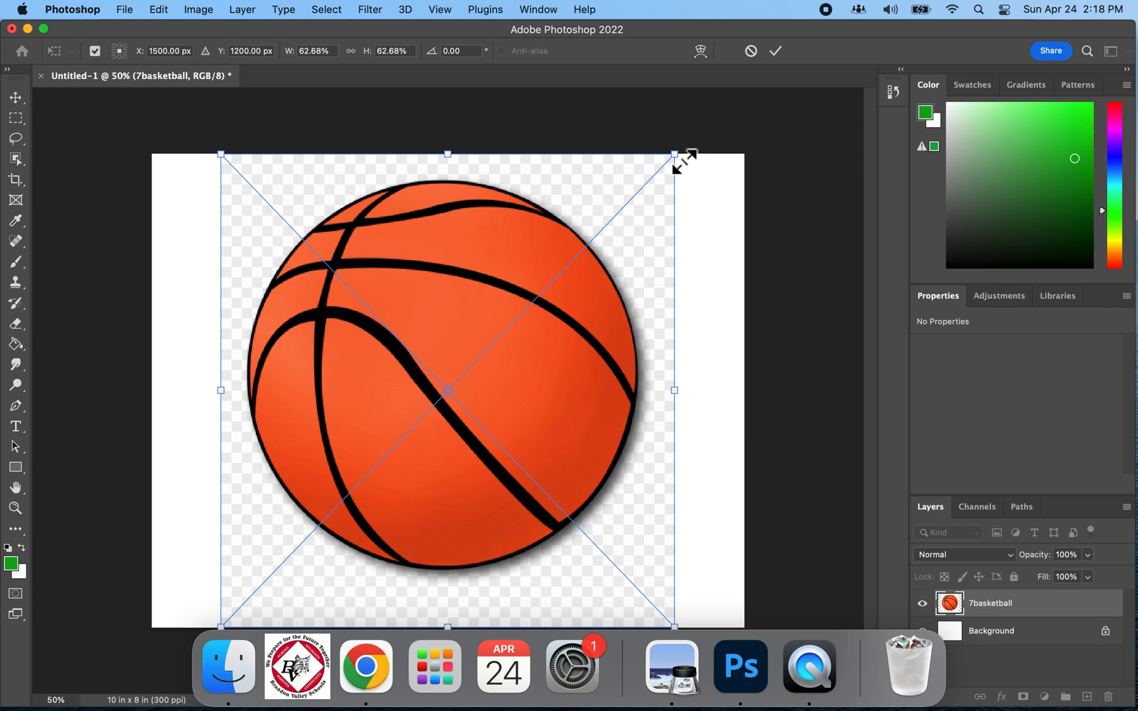
Stretch the placed basketball out of proportion to about 70% width and 58% height, with a 0.03° rotation and a slight shift
{"action": "left_click_drag", "start_coordinate": [685, 162], "coordinate": [690, 189]}
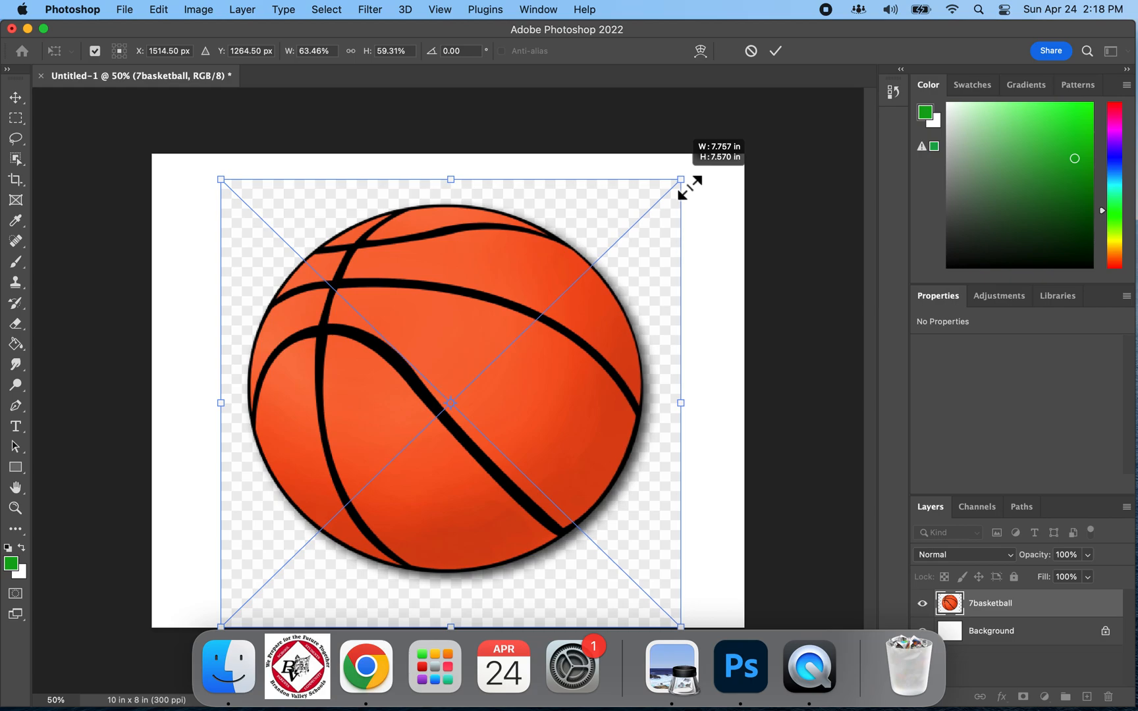
{"action": "left_click_drag", "start_coordinate": [690, 189], "coordinate": [727, 189]}
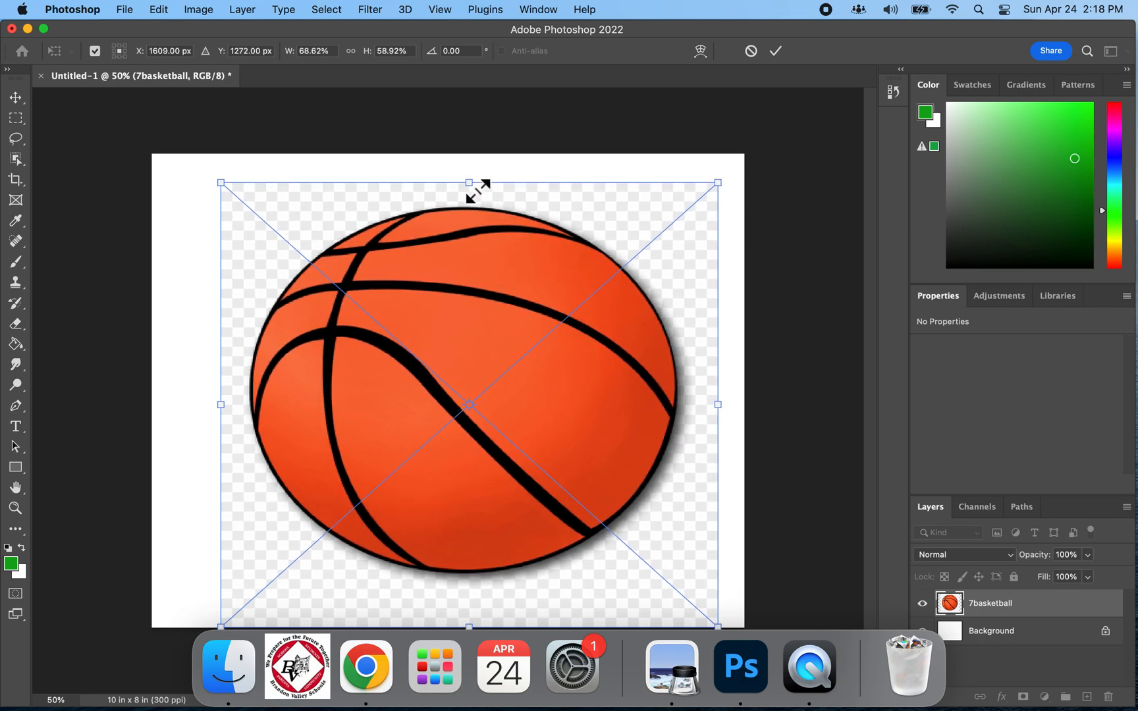
{"action": "mouse_move", "coordinate": [477, 188]}
{"action": "left_mouse_down"}
{"action": "mouse_move", "coordinate": [488, 340]}
{"action": "mouse_move", "coordinate": [488, 205]}
{"action": "left_mouse_up"}
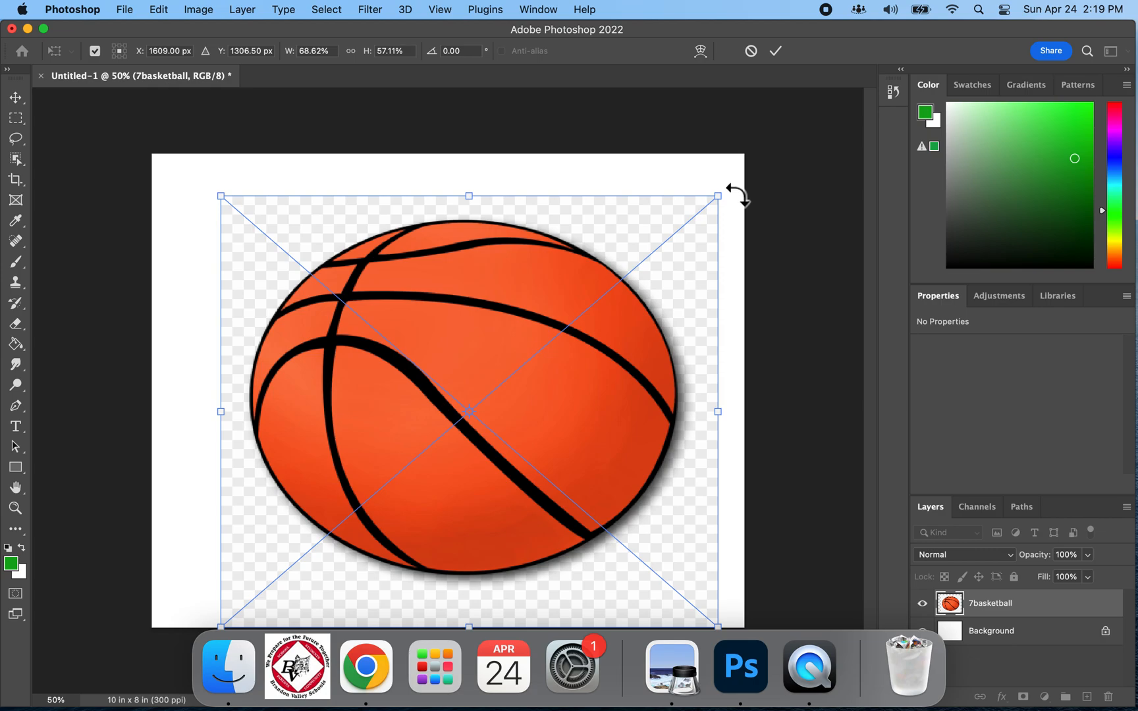
{"action": "left_click_drag", "start_coordinate": [736, 195], "coordinate": [717, 212]}
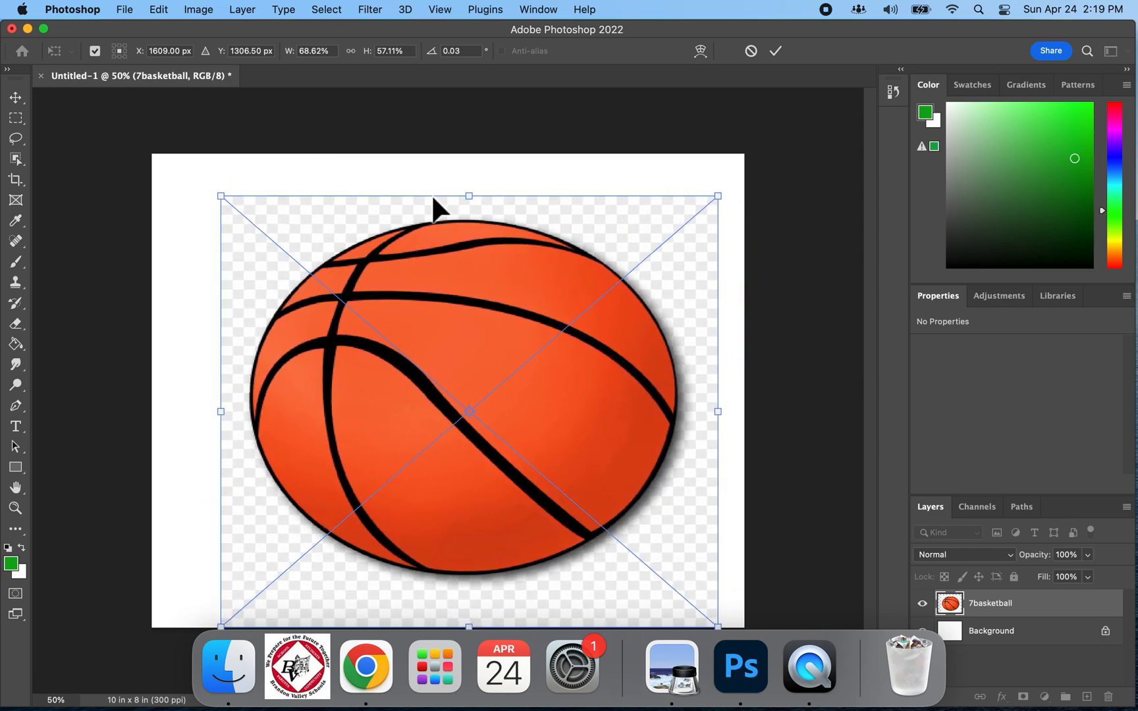
{"action": "mouse_move", "coordinate": [471, 284]}
{"action": "left_mouse_down"}
{"action": "mouse_move", "coordinate": [428, 237]}
{"action": "mouse_move", "coordinate": [442, 235]}
{"action": "mouse_move", "coordinate": [455, 270]}
{"action": "left_mouse_up"}
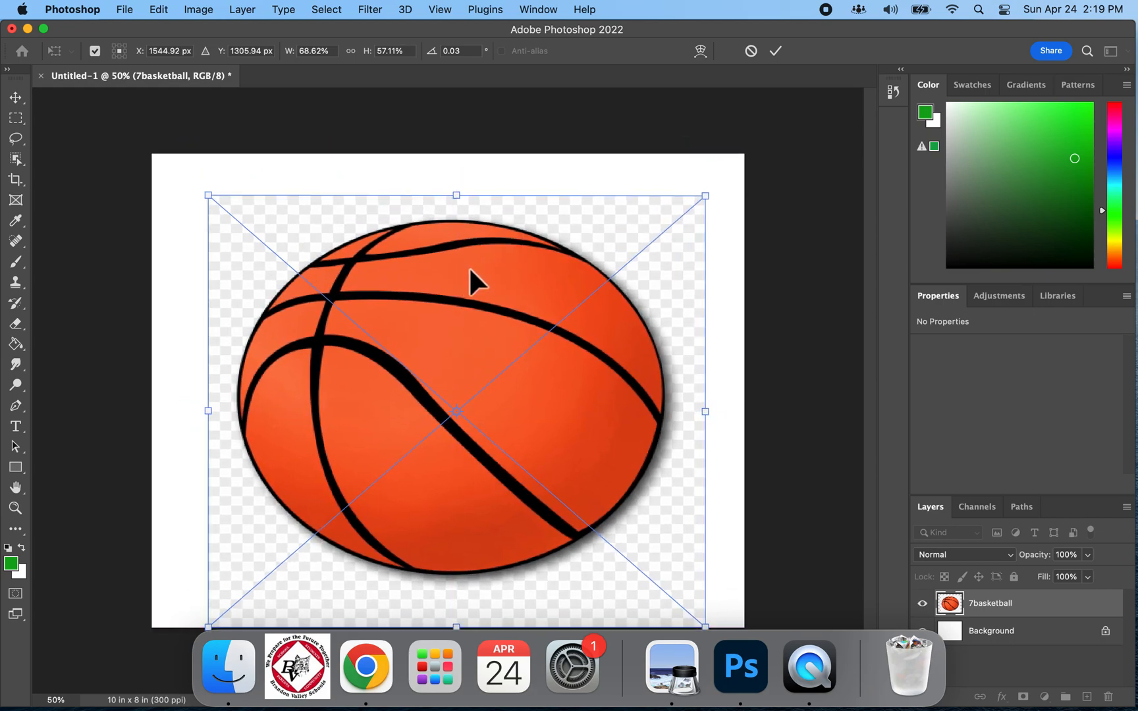
{"action": "mouse_move", "coordinate": [715, 203]}
{"action": "left_mouse_down"}
{"action": "mouse_move", "coordinate": [600, 331]}
{"action": "mouse_move", "coordinate": [574, 316]}
{"action": "mouse_move", "coordinate": [731, 201]}
{"action": "left_mouse_up"}
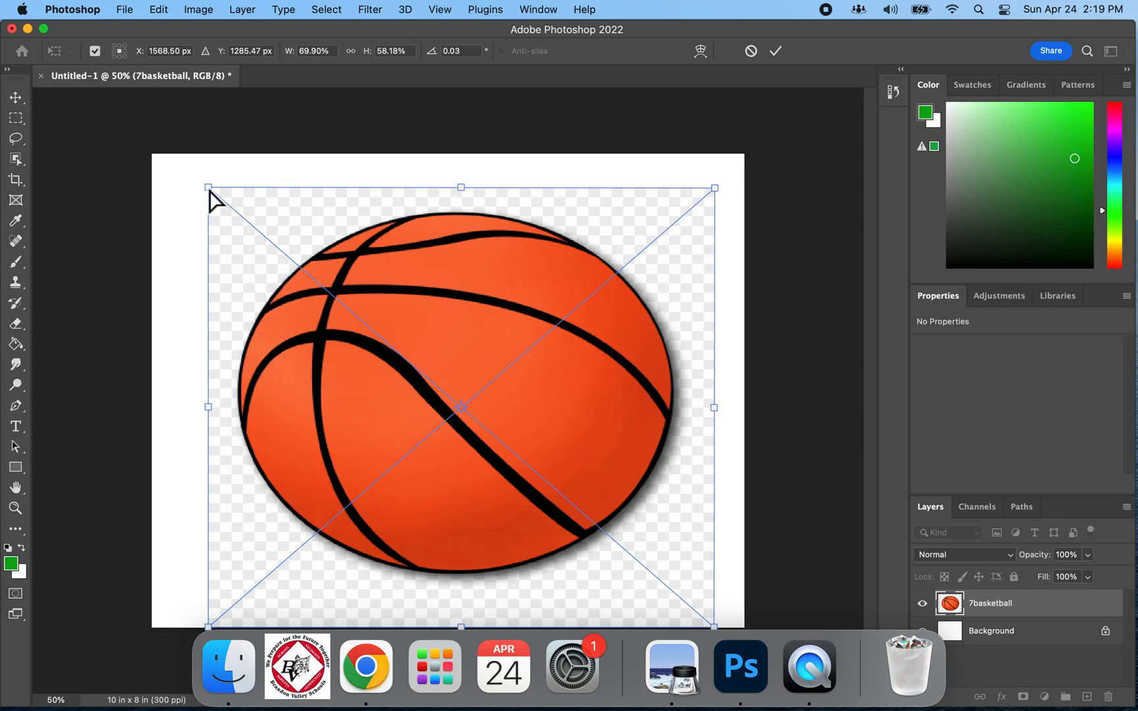
Try distorting the basketball by pulling its upper-left corner inward, and undo the distortion
{"action": "left_click_drag", "start_coordinate": [210, 192], "coordinate": [319, 280]}
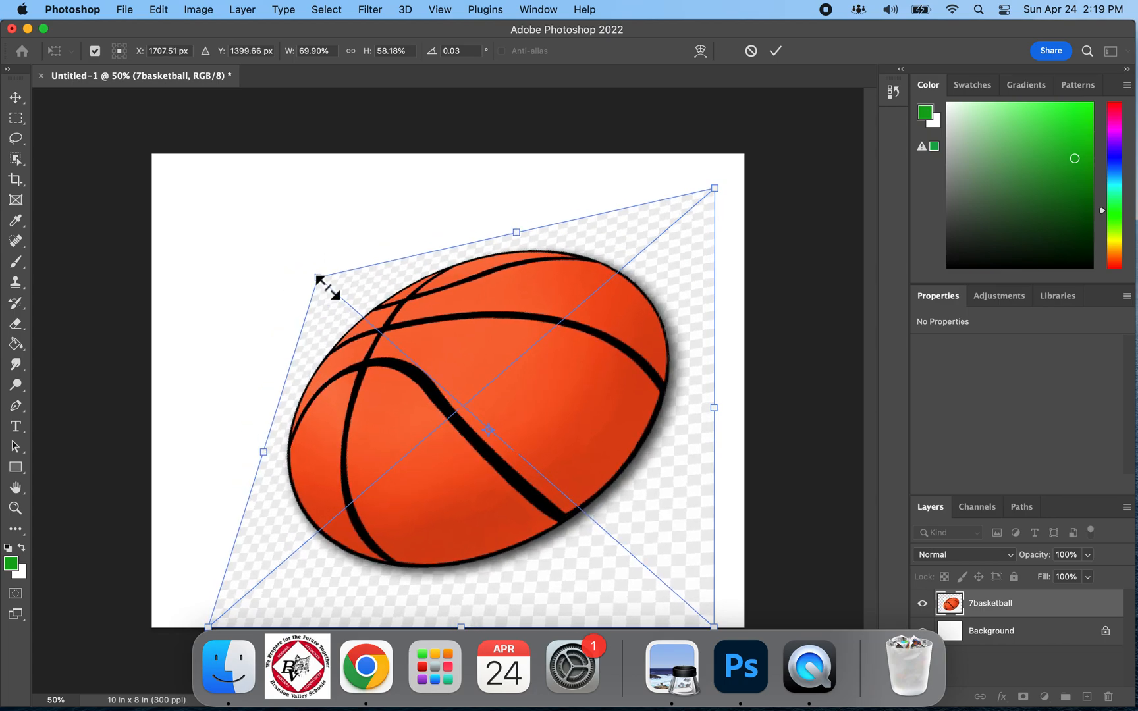
{"action": "key", "text": "super+z"}
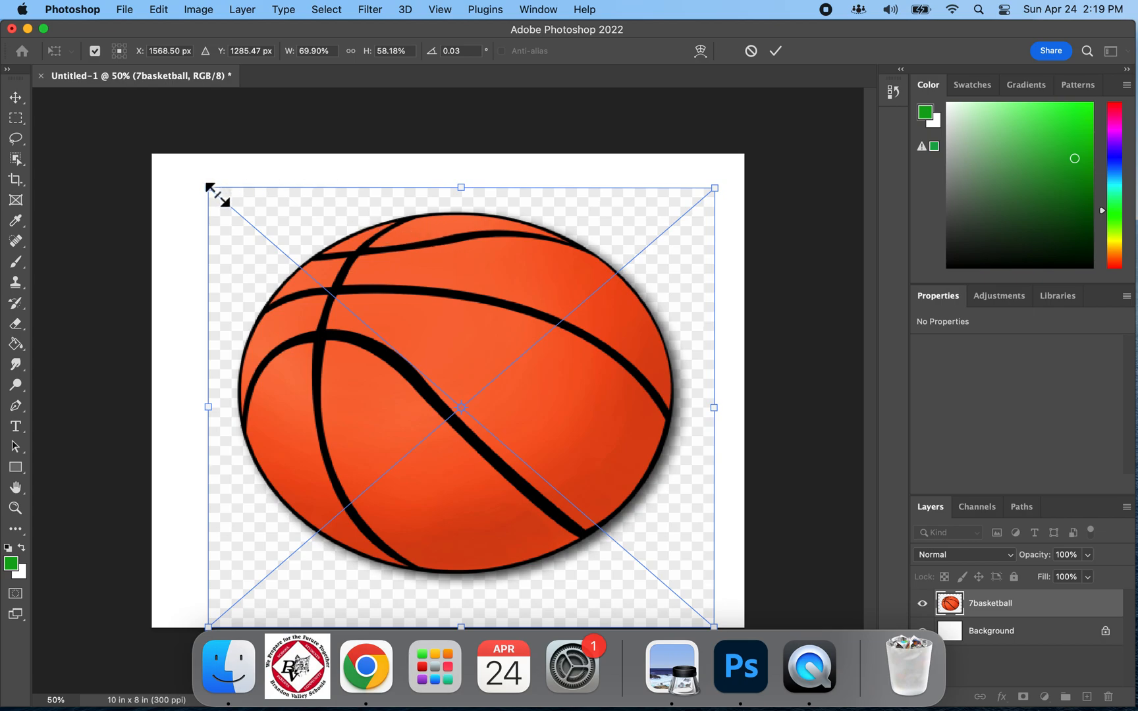
Shrink the basketball to about 4.18 x 3.64 in, move it to the canvas's upper-right area, and commit the placement
{"action": "left_click_drag", "start_coordinate": [217, 196], "coordinate": [489, 437]}
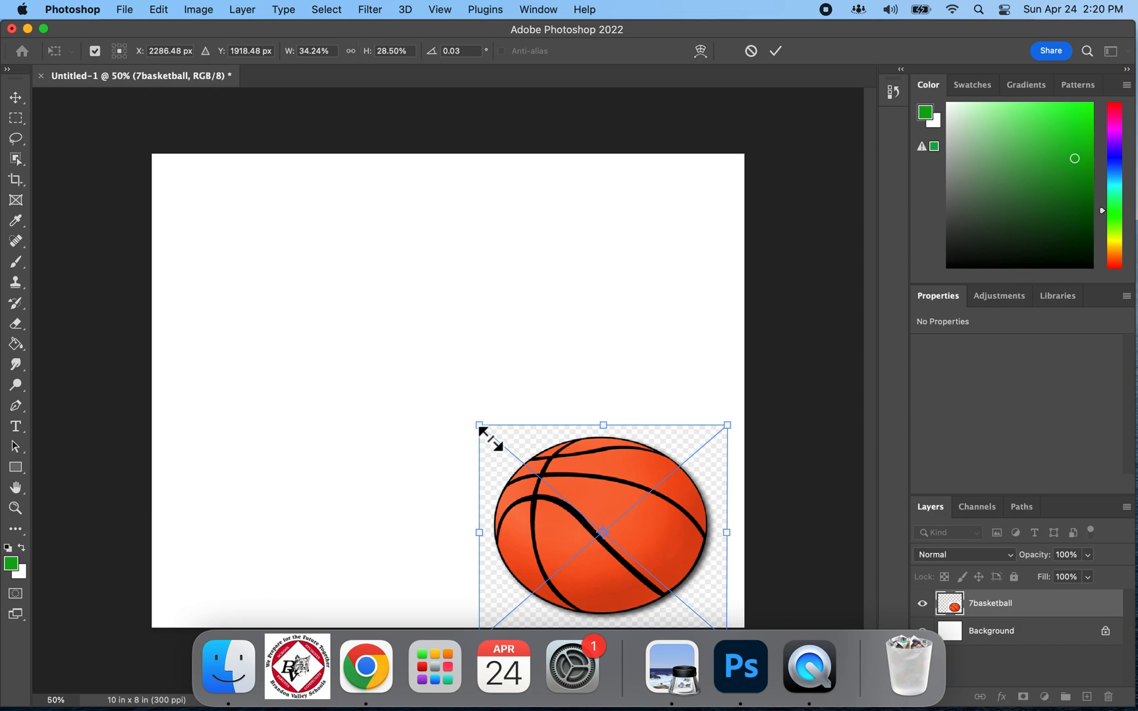
{"action": "left_click_drag", "start_coordinate": [582, 467], "coordinate": [584, 266]}
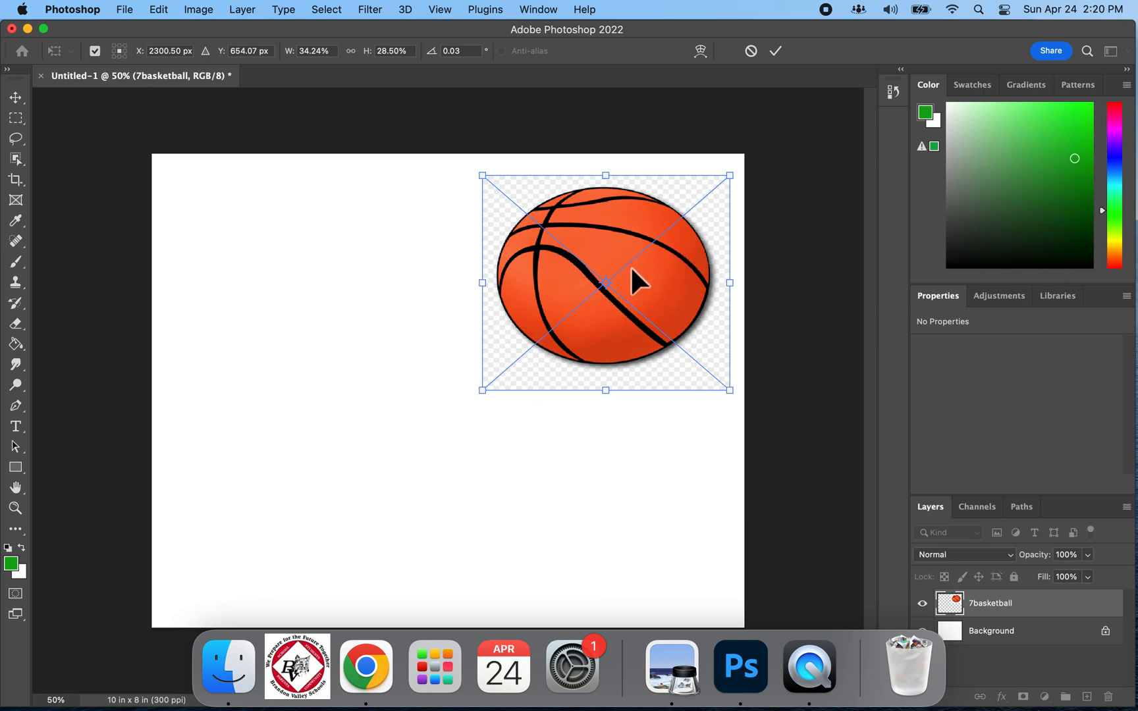
{"action": "left_click", "coordinate": [777, 57]}
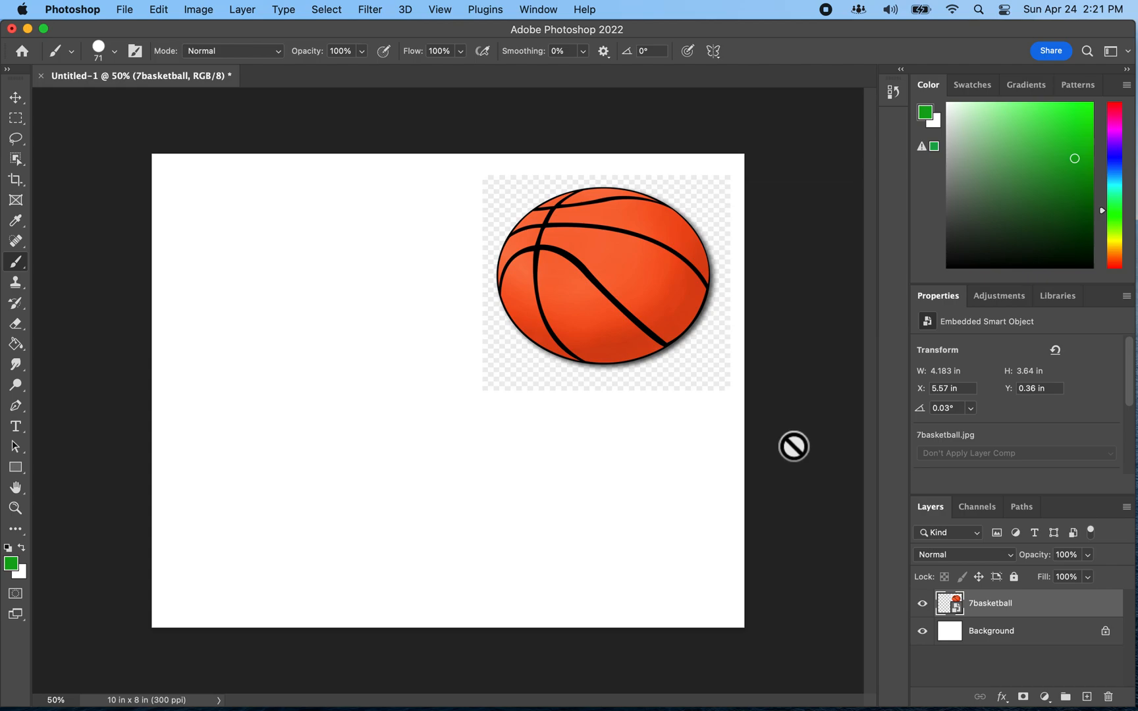
Free Transform the basketball layer down to about 3.16 x 2.74 in, keep it in the canvas's upper-right corner, and apply the transformation
{"action": "left_click", "coordinate": [161, 13]}
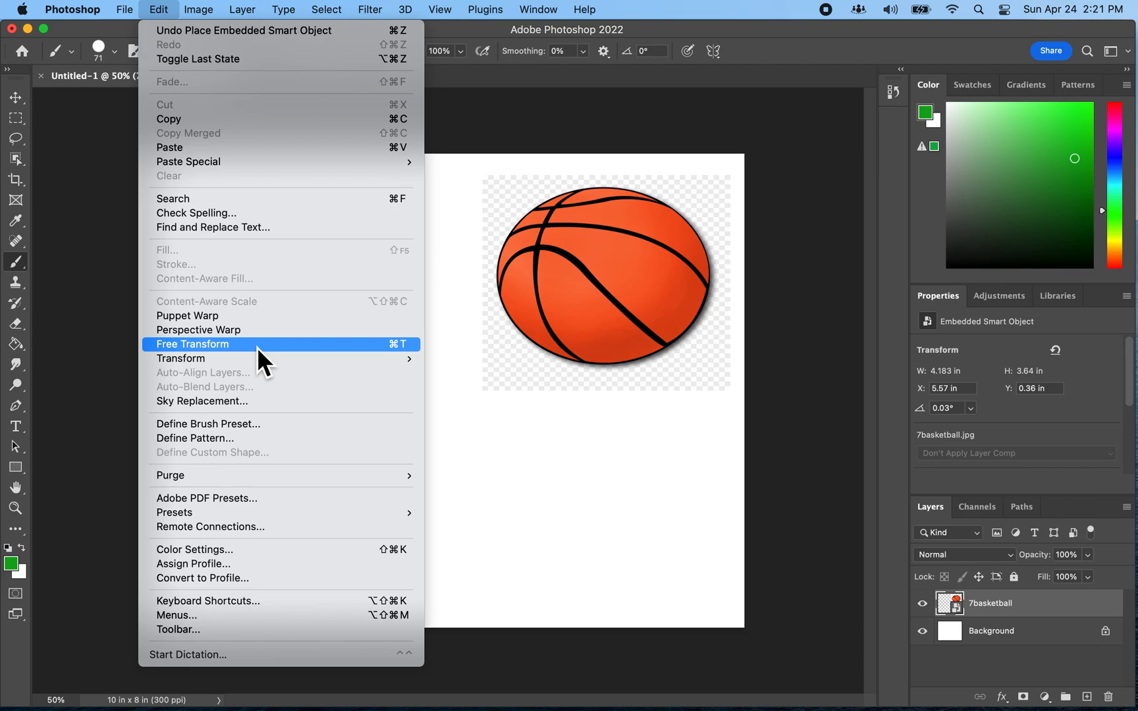
{"action": "left_click", "coordinate": [256, 347]}
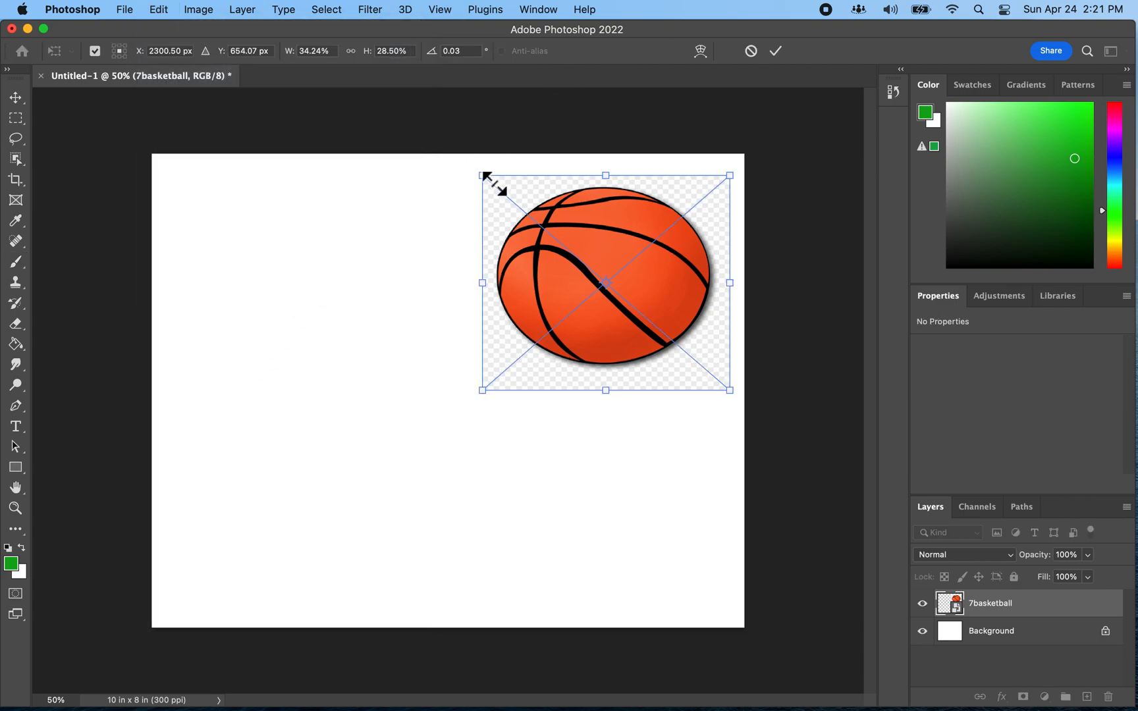
{"action": "left_click_drag", "start_coordinate": [494, 184], "coordinate": [522, 206]}
{"action": "left_click_drag", "start_coordinate": [553, 238], "coordinate": [555, 237]}
{"action": "left_click_drag", "start_coordinate": [625, 267], "coordinate": [622, 223]}
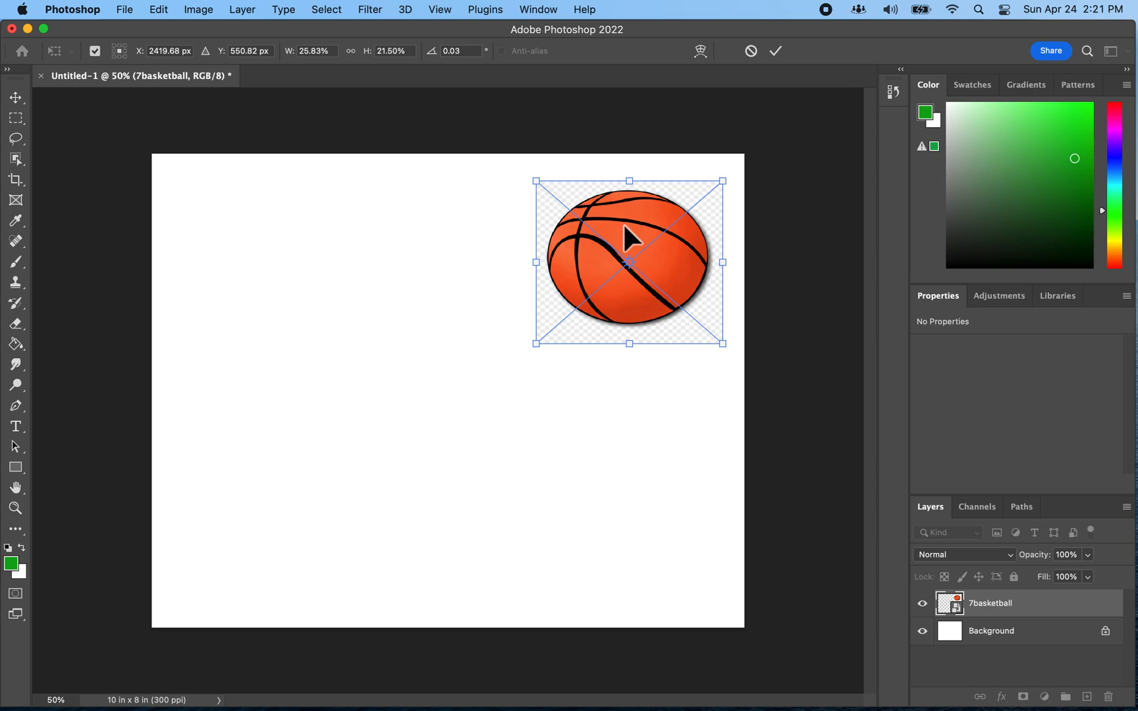
{"action": "key", "text": "Return"}
{"action": "key", "text": "b"}
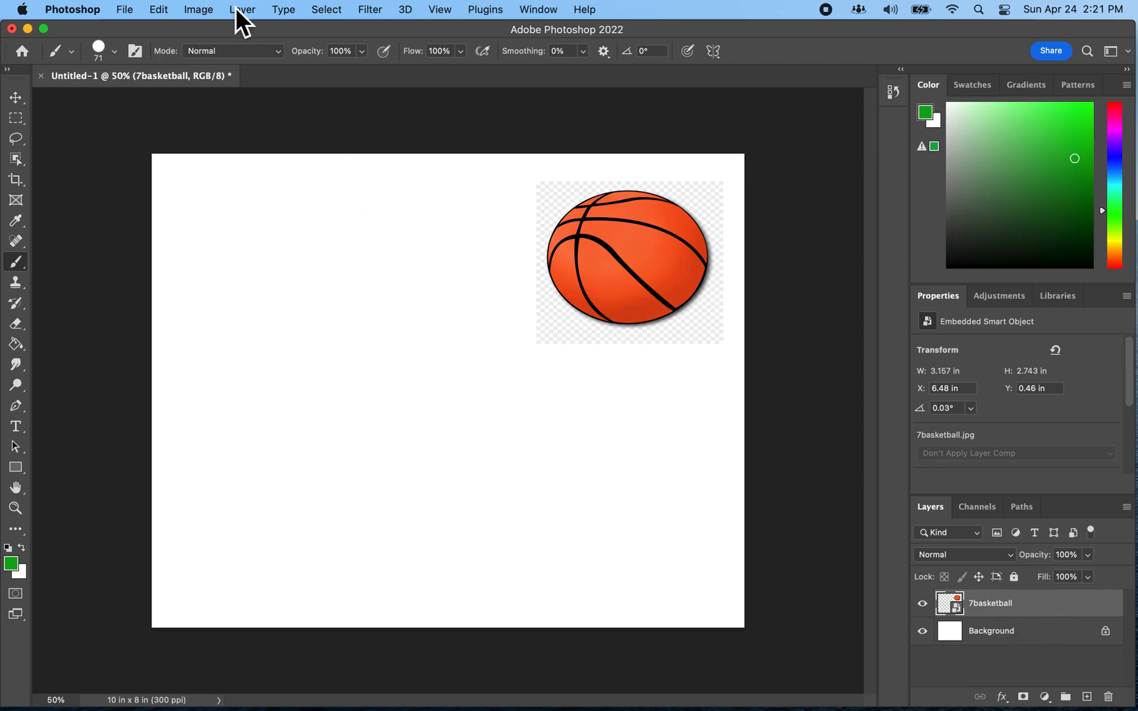
{"action": "left_click", "coordinate": [207, 10]}
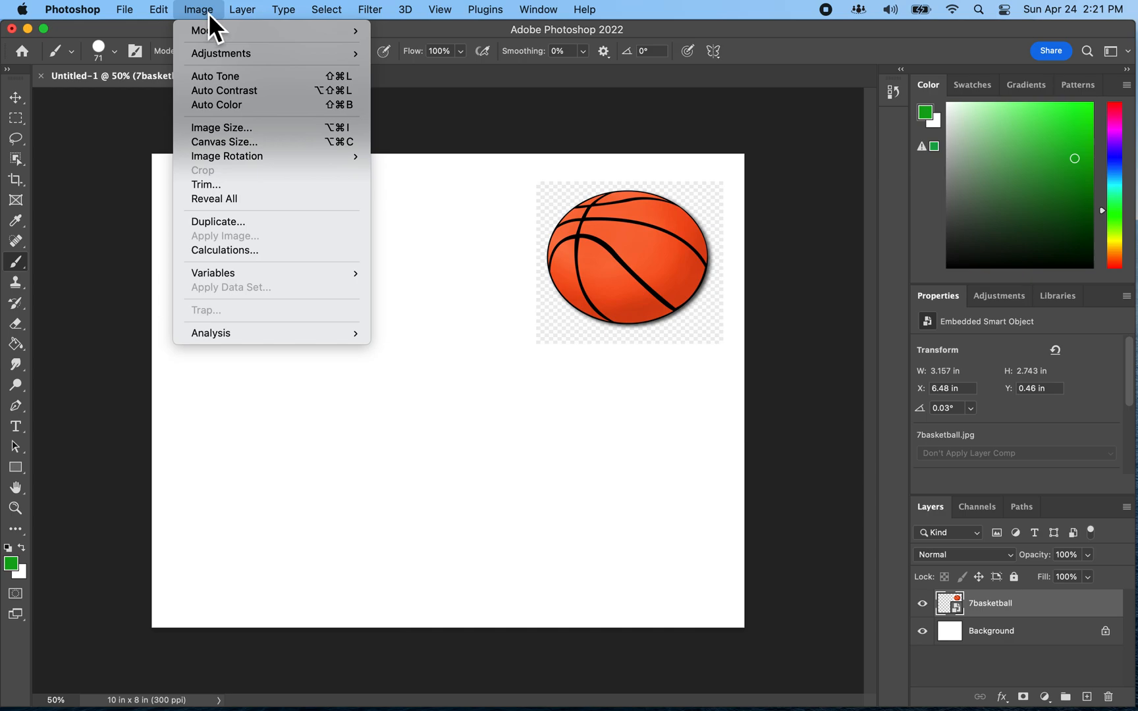
{"action": "mouse_move", "coordinate": [241, 12]}
{"action": "mouse_move", "coordinate": [164, 10]}
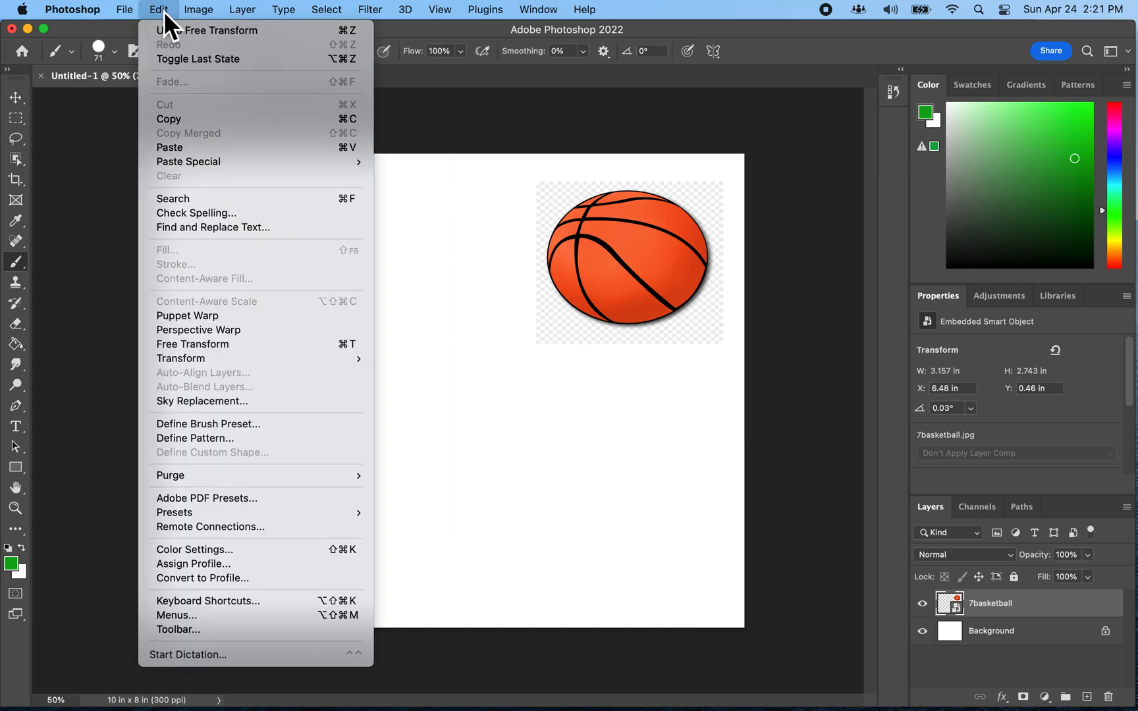
{"action": "left_click", "coordinate": [240, 345]}
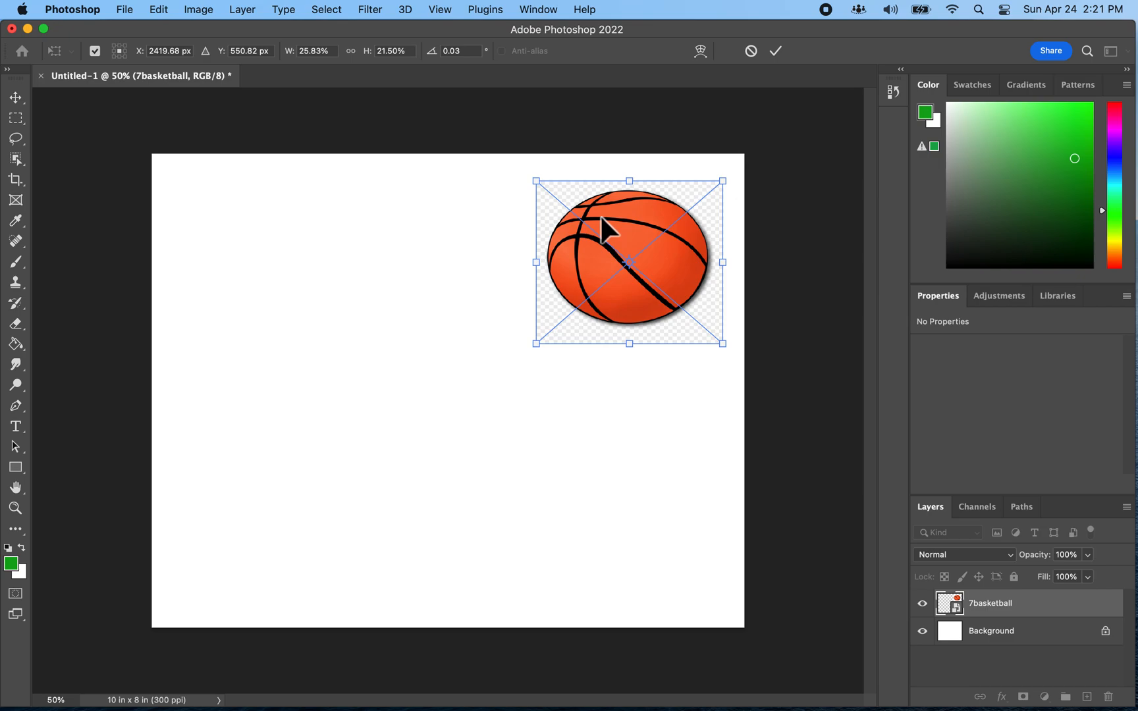
{"action": "key", "text": "b"}
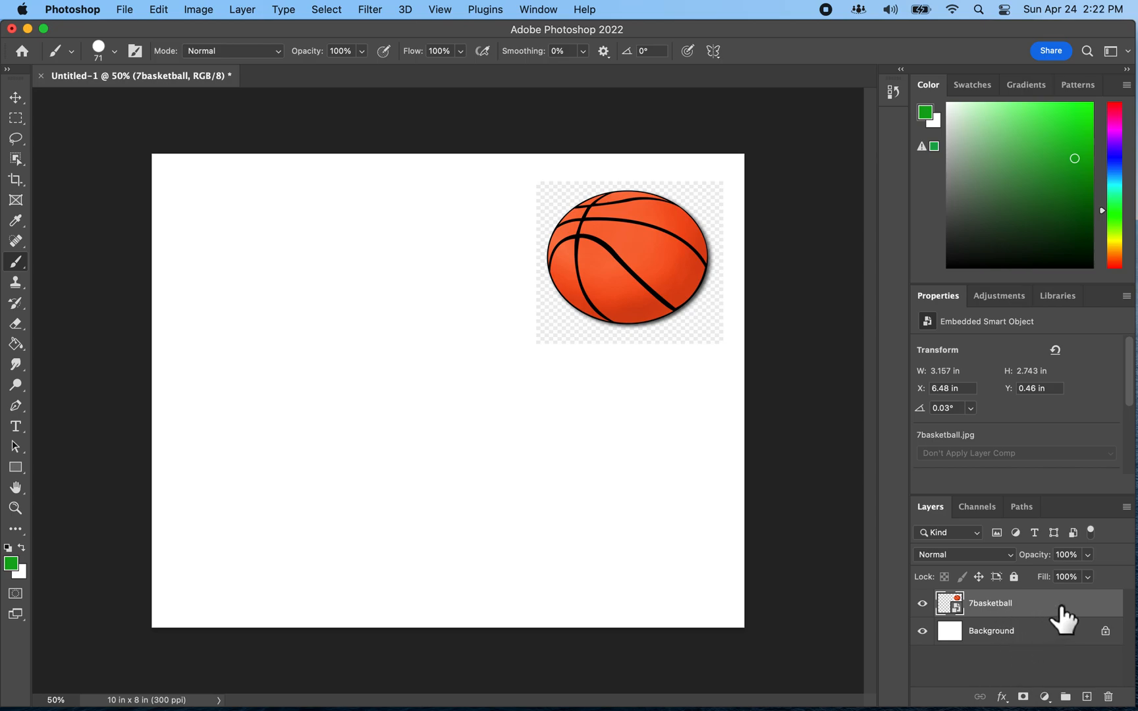
{"action": "right_click", "coordinate": [986, 609]}
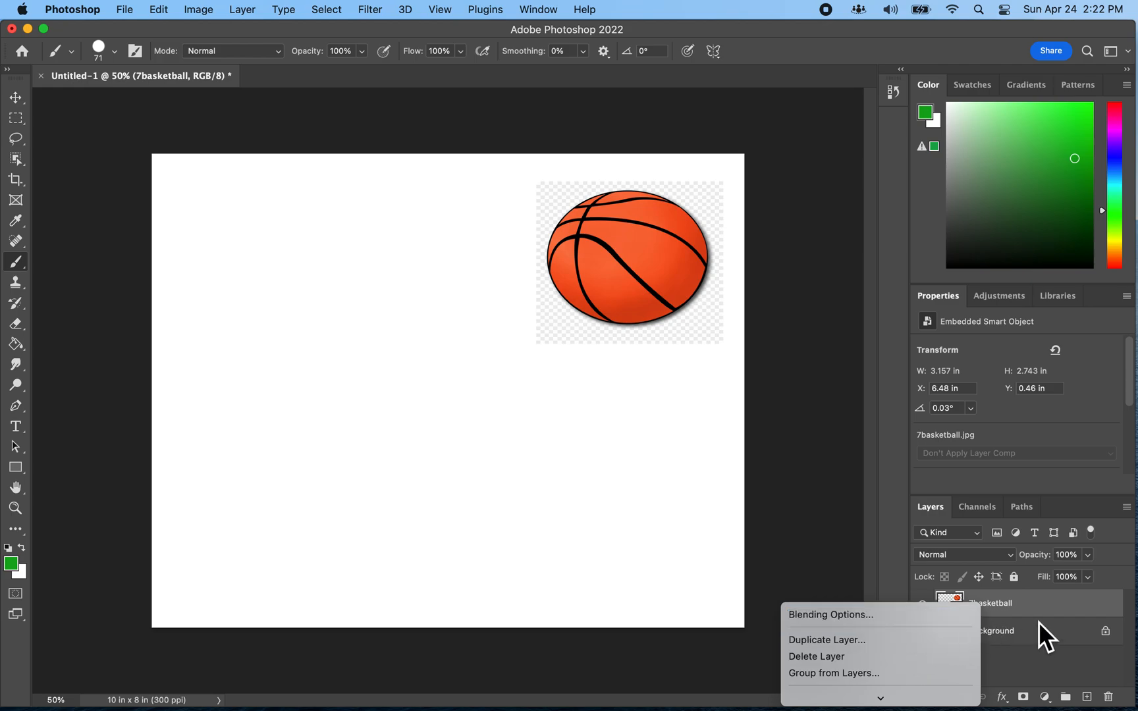
{"action": "left_click", "coordinate": [1024, 607]}
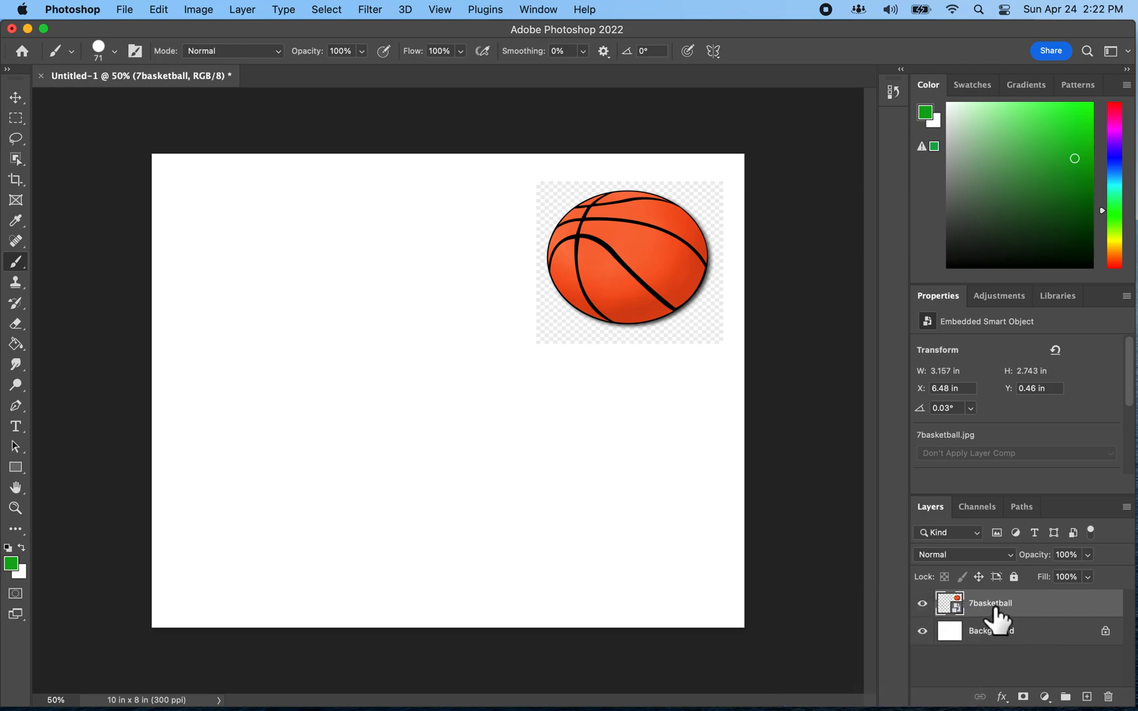
Rename the 7basketball layer "my basketball"
{"action": "double_click", "coordinate": [995, 605]}
{"action": "type", "text": "my basketball"}
{"action": "key", "text": "Return"}
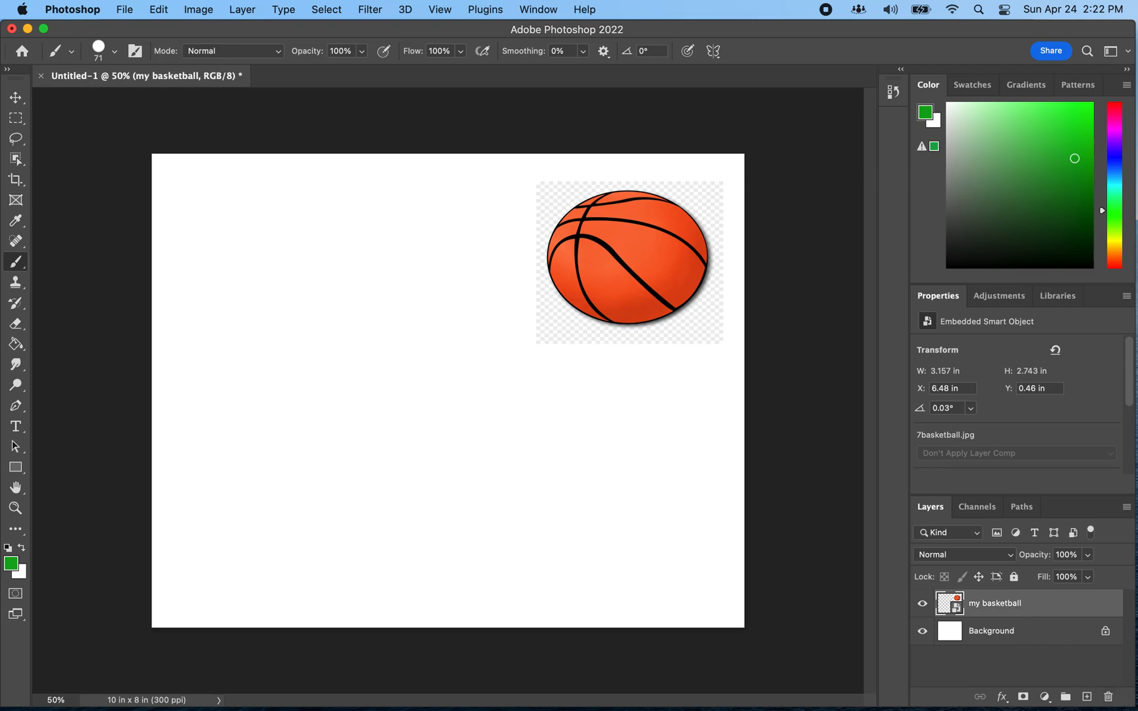
Duplicate the my basketball layer within the same document, naming the copy "my basketball 2"
{"action": "right_click", "coordinate": [1016, 604]}
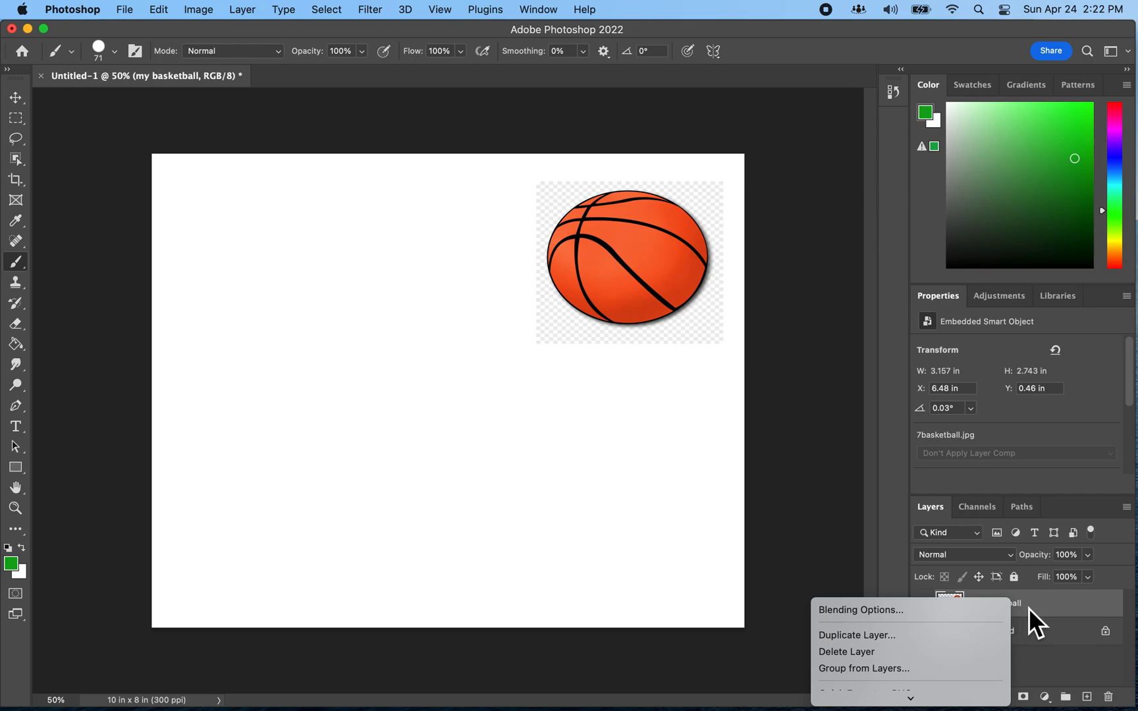
{"action": "left_click", "coordinate": [917, 636]}
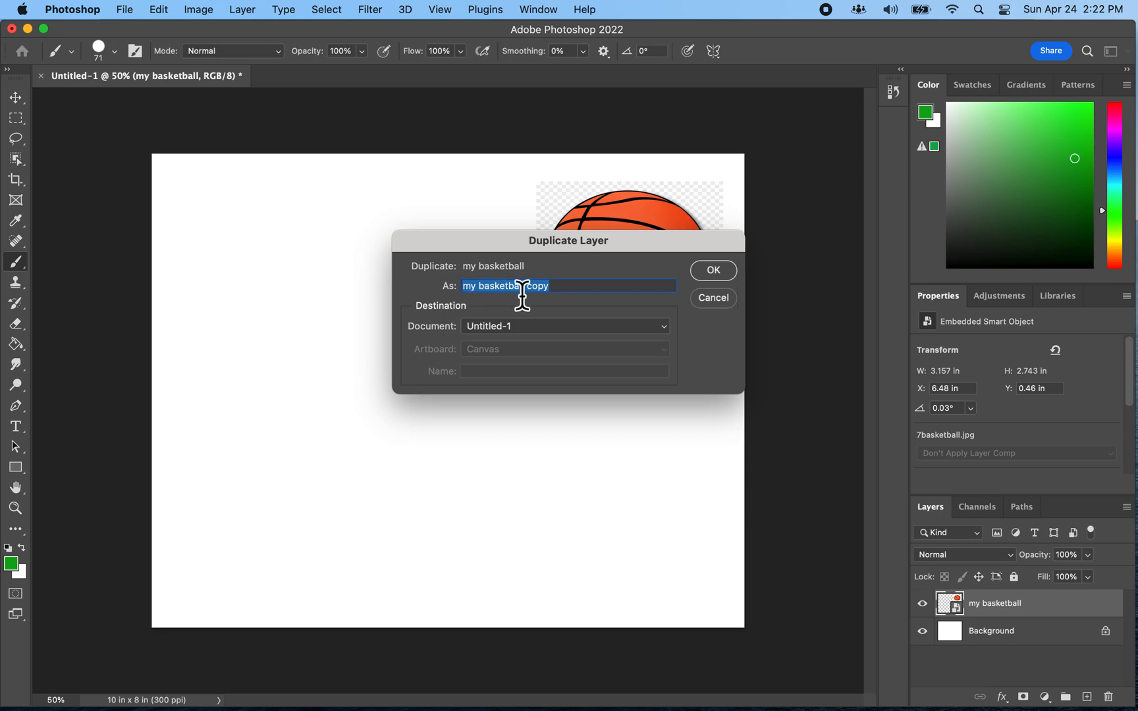
{"action": "left_click", "coordinate": [567, 294]}
{"action": "key", "text": "BackSpace"}
{"action": "key", "text": "BackSpace"}
{"action": "key", "text": "BackSpace"}
{"action": "key", "text": "BackSpace"}
{"action": "type", "text": "2"}
{"action": "left_click", "coordinate": [710, 277]}
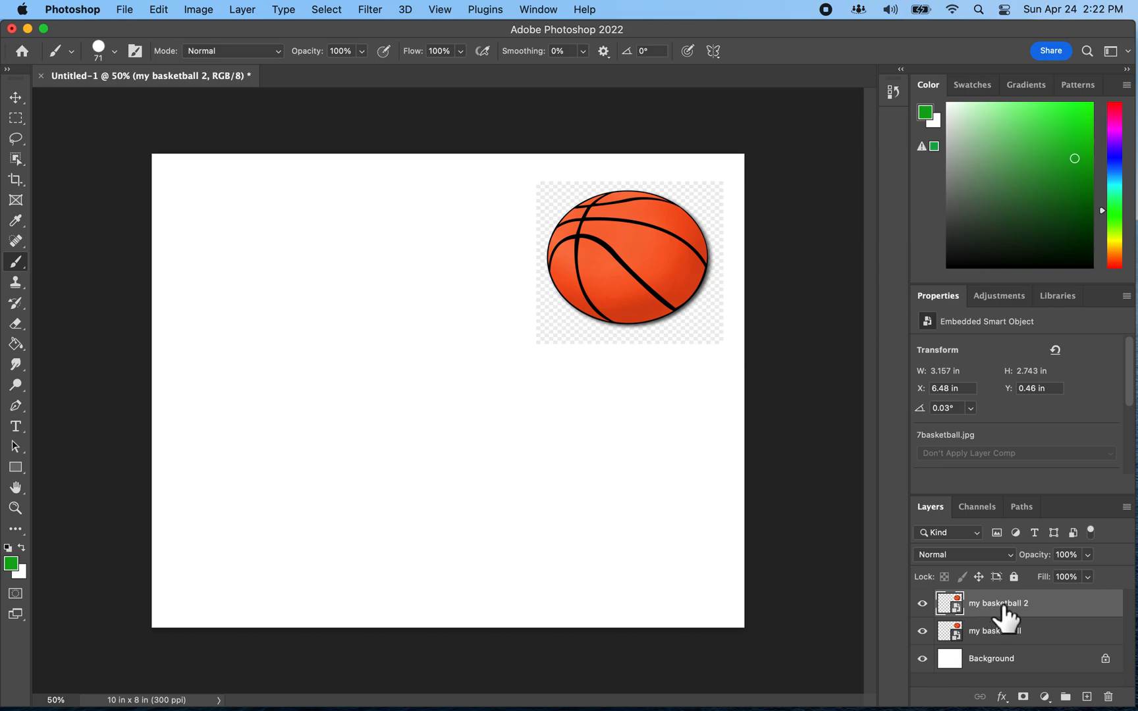
Move the my basketball 2 copy across to the canvas's upper-left area, at about X 0.65 in, Y 0.46 in
{"action": "left_click_drag", "start_coordinate": [1019, 649], "coordinate": [14, 96]}
{"action": "left_click", "coordinate": [16, 97]}
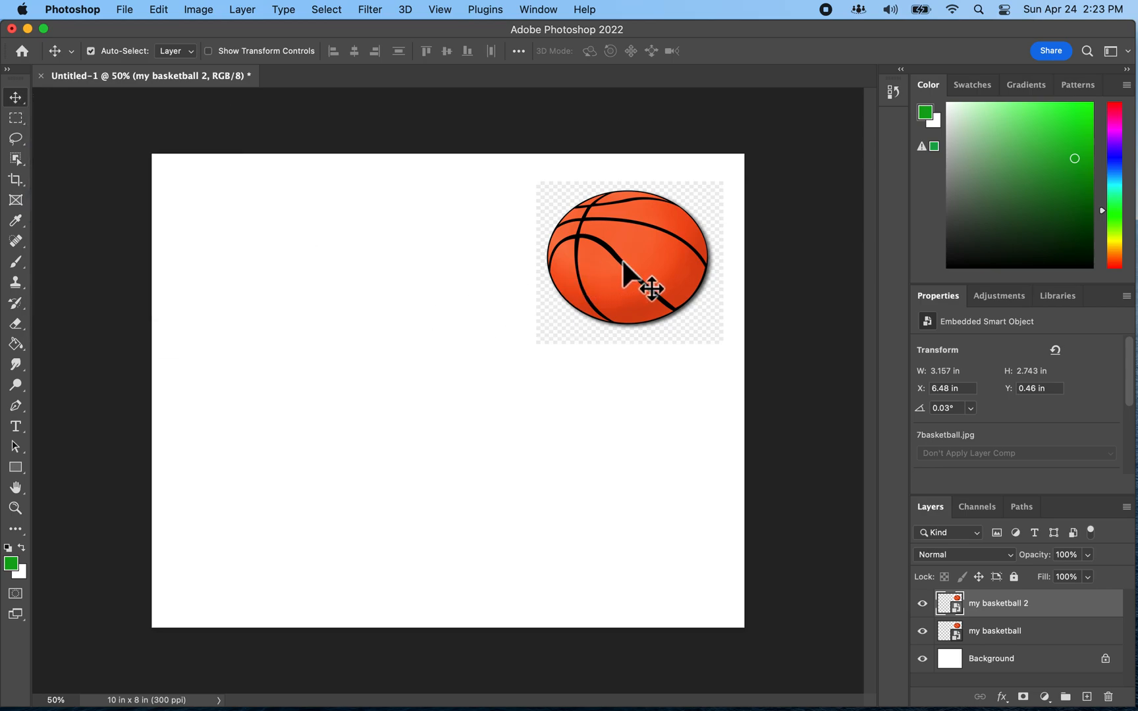
{"action": "left_click_drag", "start_coordinate": [633, 246], "coordinate": [291, 247]}
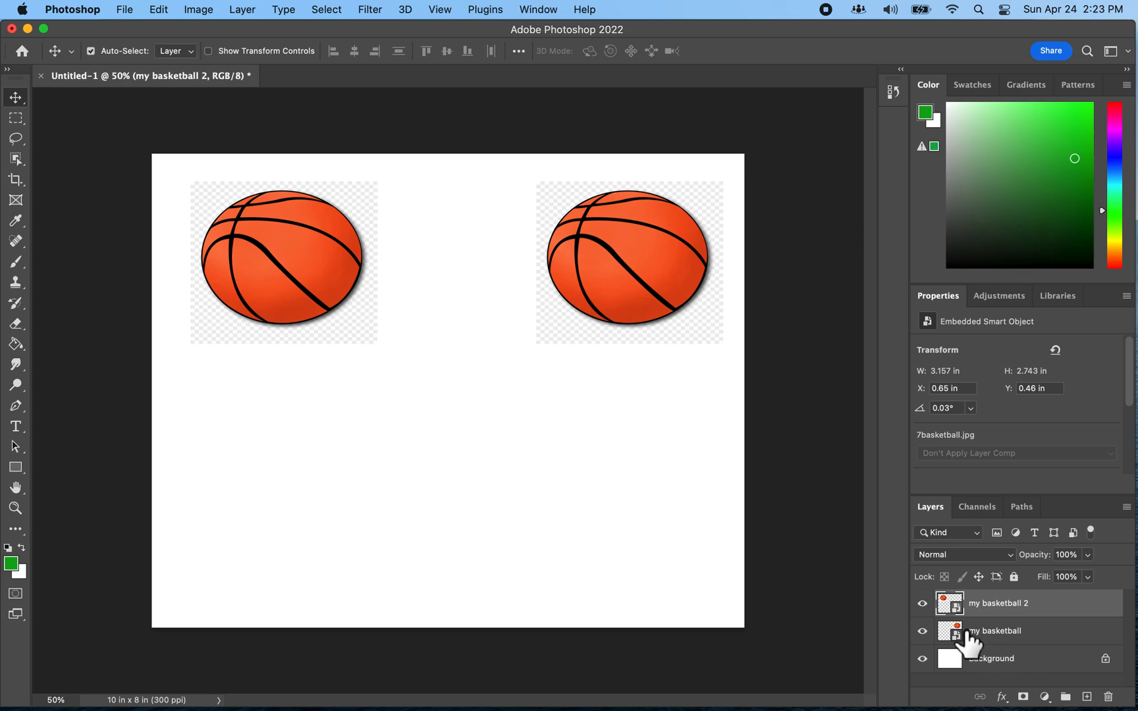
Duplicate the my basketball 2 layer within the same document, naming the copy "my basketball 3"
{"action": "right_click", "coordinate": [1049, 604]}
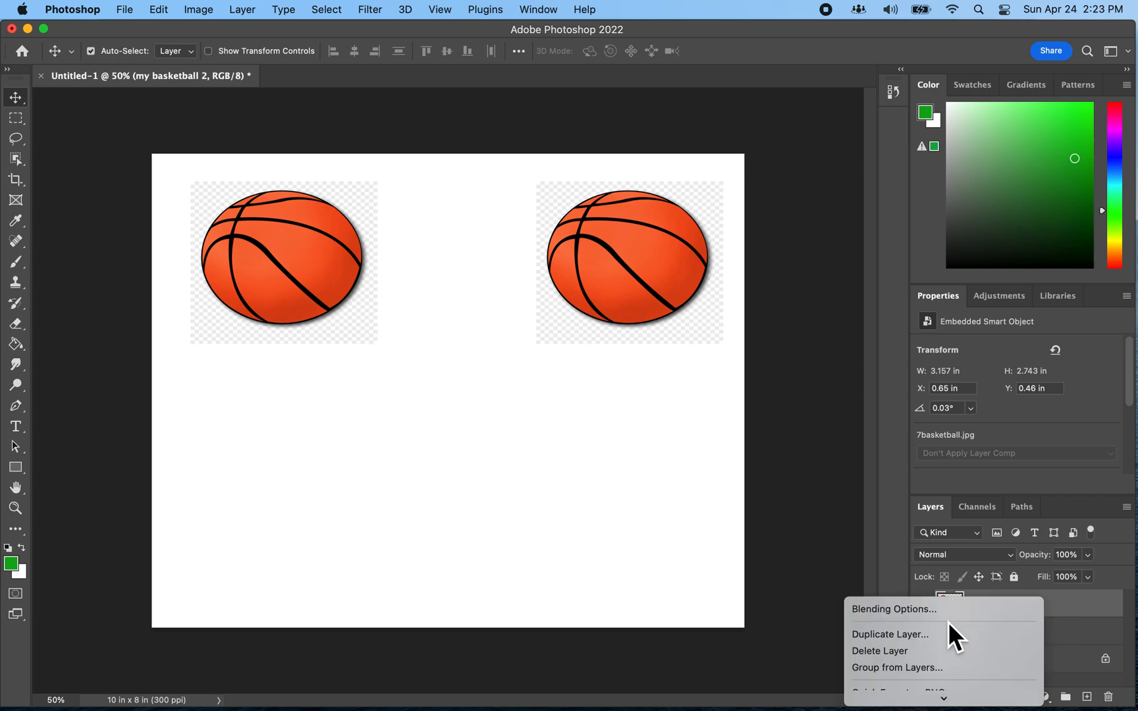
{"action": "left_click", "coordinate": [932, 640]}
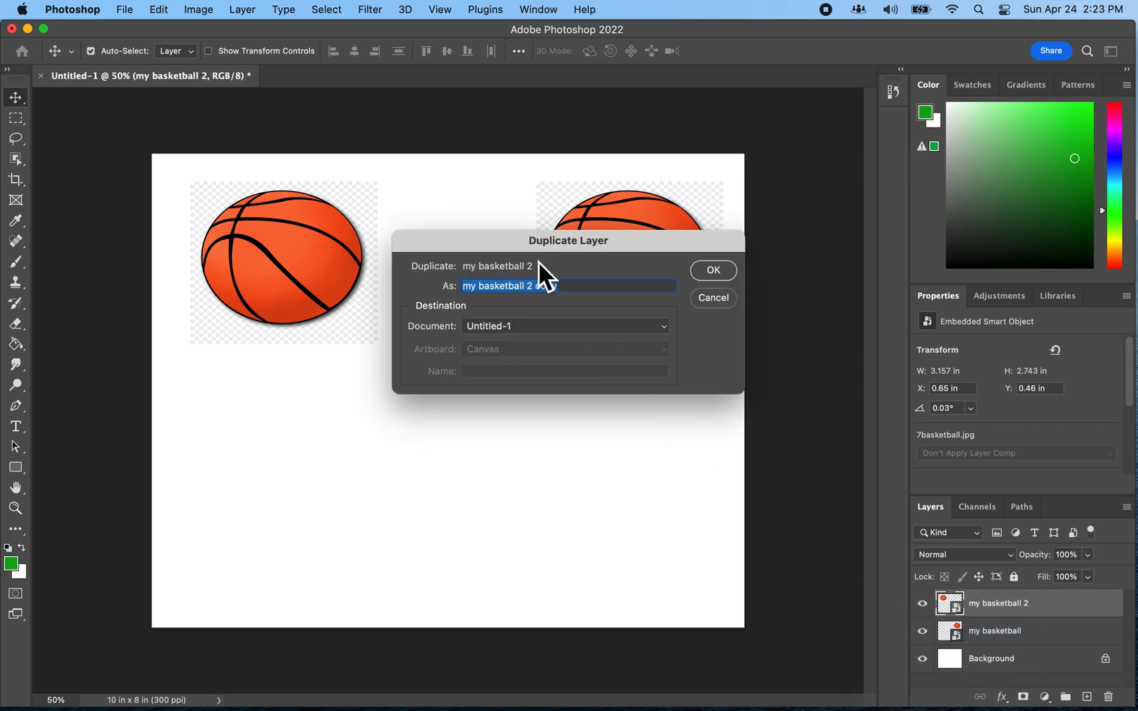
{"action": "left_click", "coordinate": [579, 293]}
{"action": "key", "text": "BackSpace"}
{"action": "key", "text": "BackSpace"}
{"action": "key", "text": "BackSpace"}
{"action": "key", "text": "BackSpace"}
{"action": "key", "text": "BackSpace"}
{"action": "key", "text": "BackSpace"}
{"action": "type", "text": "3"}
{"action": "left_click", "coordinate": [712, 273]}
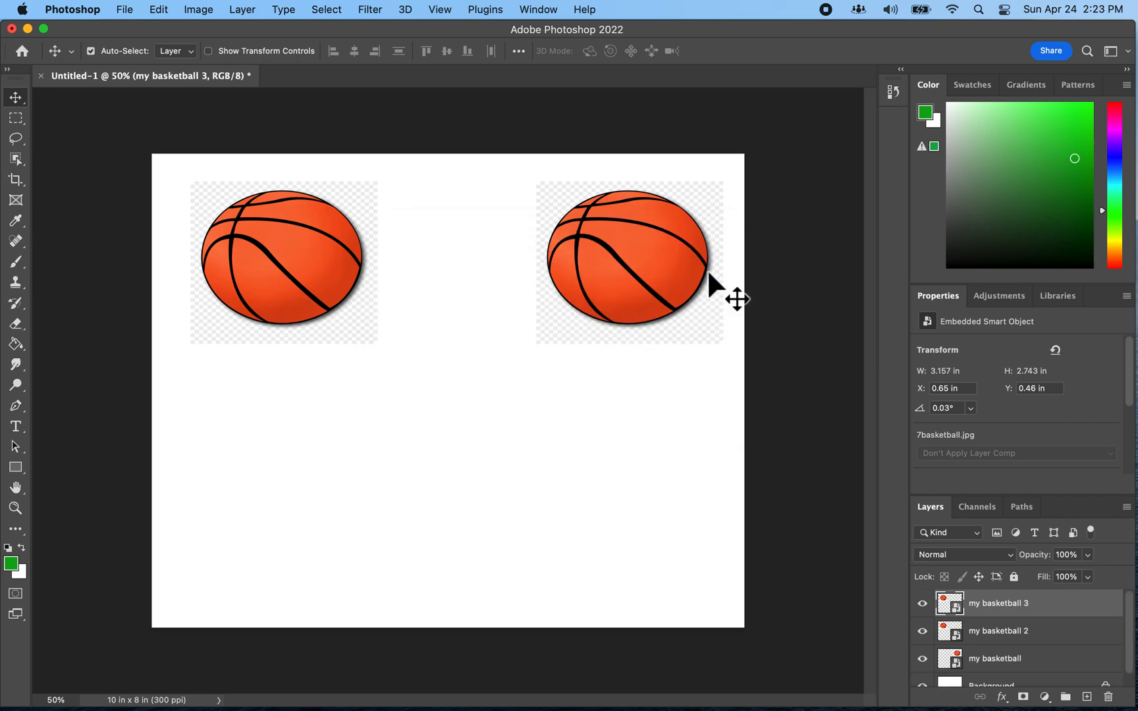
Move the my basketball 3 copy down to the canvas's lower-left area, at about X 0.65 in, Y 4.6 in
{"action": "left_click_drag", "start_coordinate": [296, 272], "coordinate": [286, 513]}
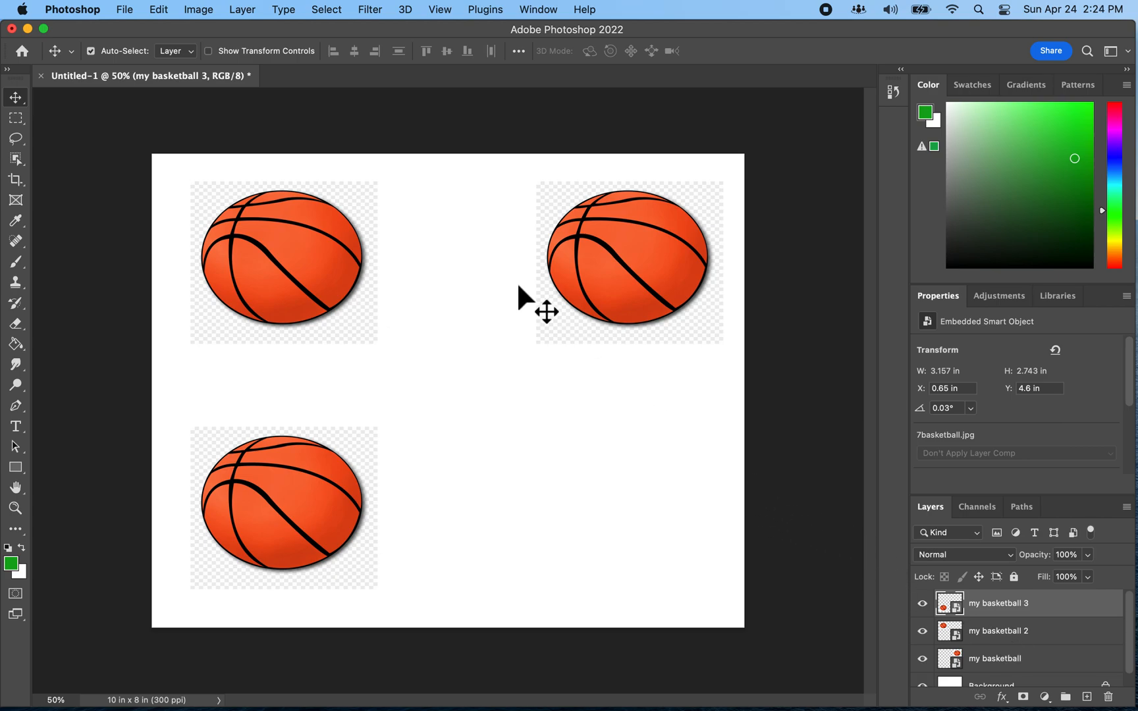
{"action": "scroll", "coordinate": [1024, 645], "scroll_direction": "down", "scroll_amount": 1}
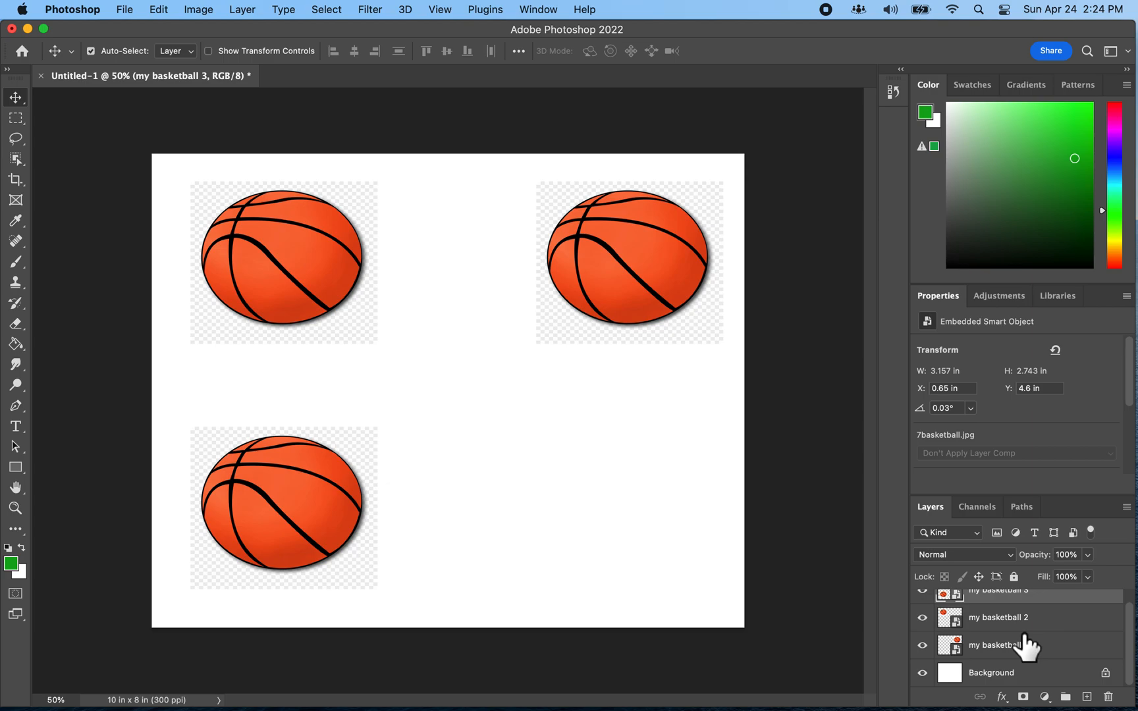
{"action": "scroll", "coordinate": [1027, 652], "scroll_direction": "up", "scroll_amount": 1}
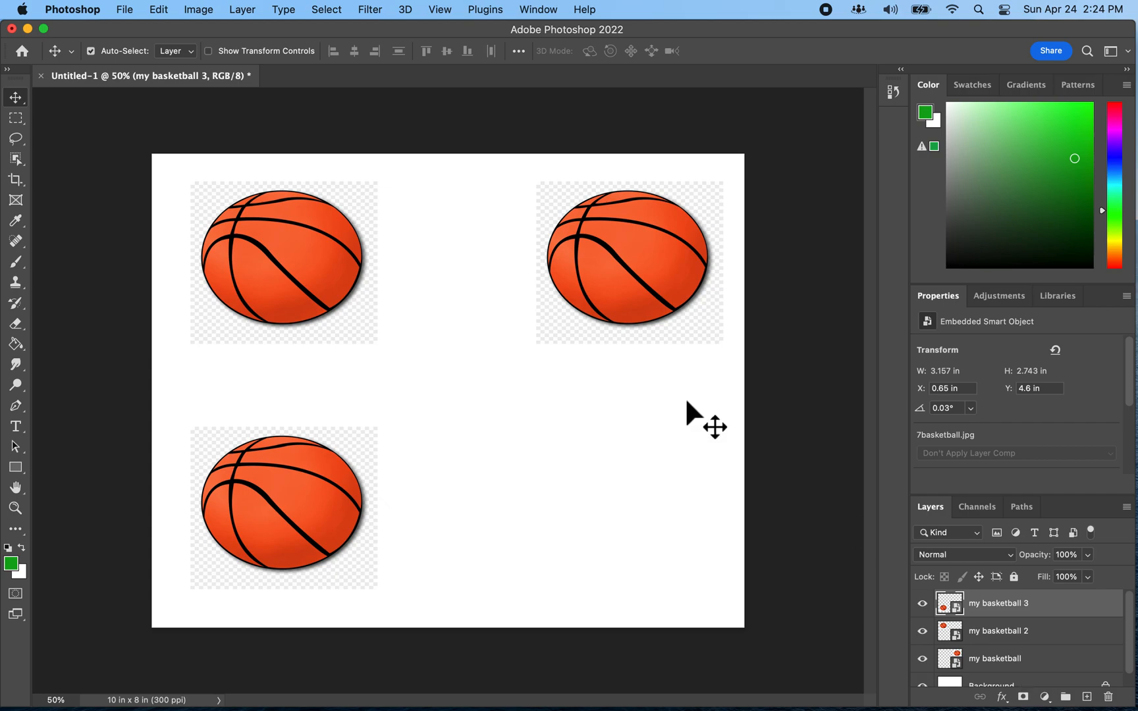
Save the document as "layers practice.psd" in the Practice folder, in Photoshop format with Maximize Compatibility kept on
{"action": "left_click", "coordinate": [124, 9]}
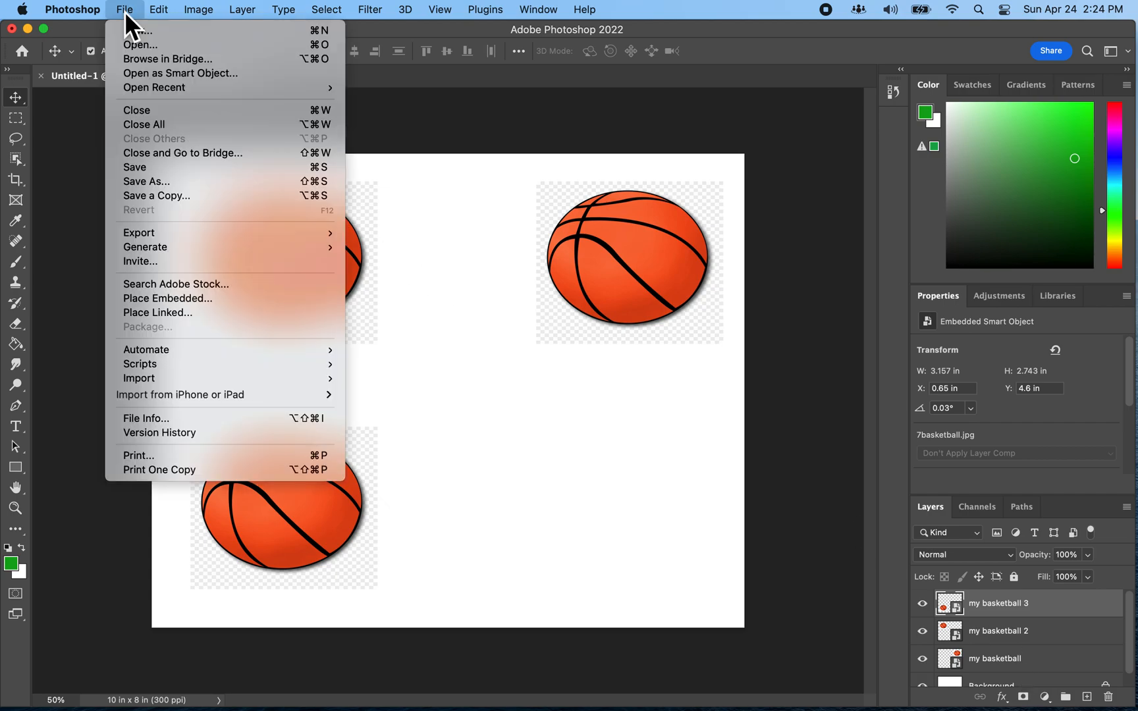
{"action": "left_click", "coordinate": [175, 188]}
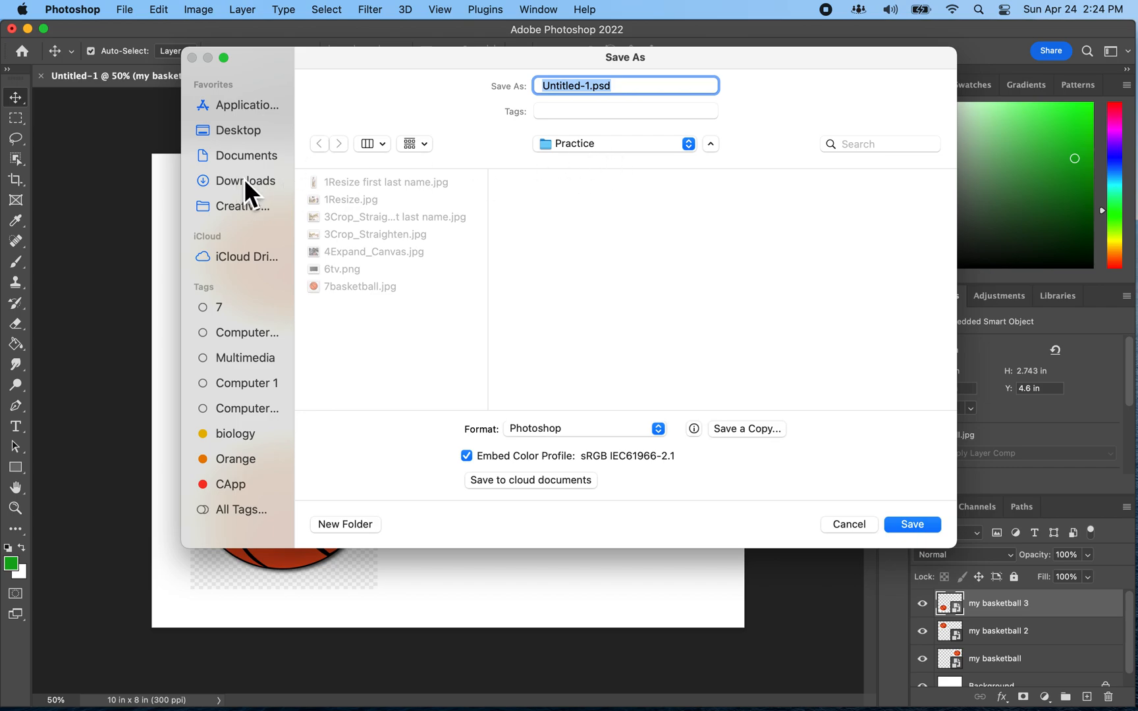
{"action": "left_click", "coordinate": [590, 87]}
{"action": "key", "text": "BackSpace"}
{"action": "key", "text": "BackSpace"}
{"action": "key", "text": "BackSpace"}
{"action": "key", "text": "BackSpace"}
{"action": "key", "text": "BackSpace"}
{"action": "key", "text": "BackSpace"}
{"action": "key", "text": "BackSpace"}
{"action": "key", "text": "BackSpace"}
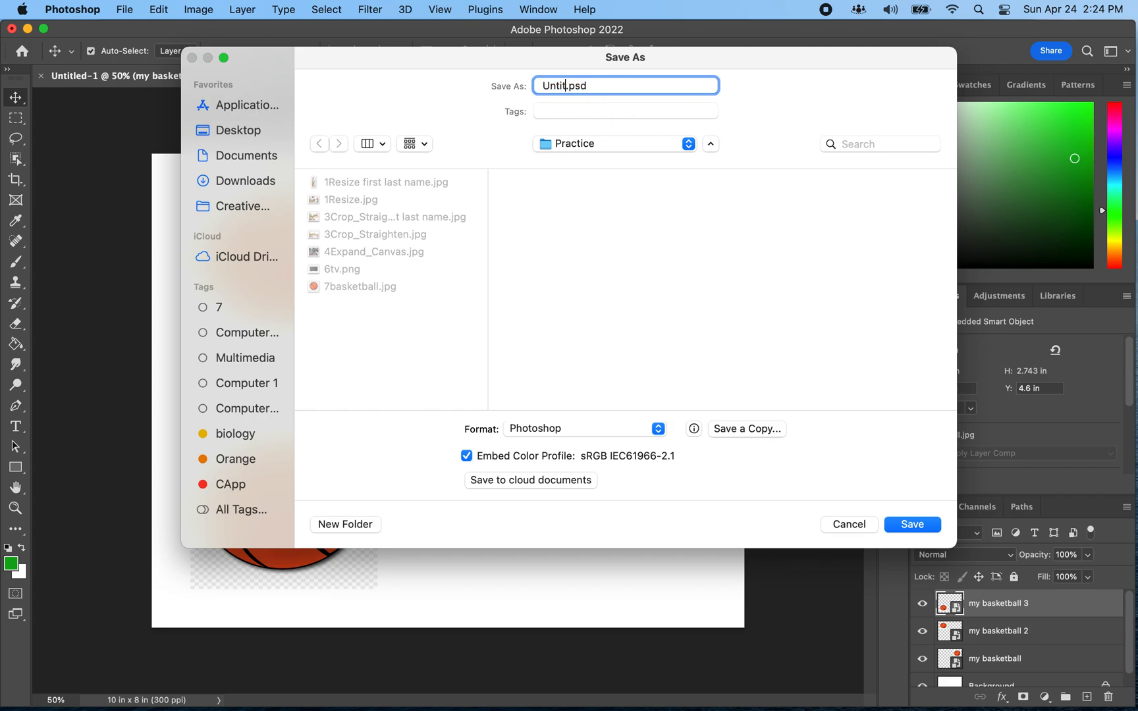
{"action": "key", "text": "BackSpace"}
{"action": "key", "text": "BackSpace"}
{"action": "type", "text": "layers"}
{"action": "key", "text": "BackSpace"}
{"action": "key", "text": "BackSpace"}
{"action": "key", "text": "BackSpace"}
{"action": "key", "text": "BackSpace"}
{"action": "key", "text": "BackSpace"}
{"action": "type", "text": "ayers practice"}
{"action": "left_click", "coordinate": [912, 524]}
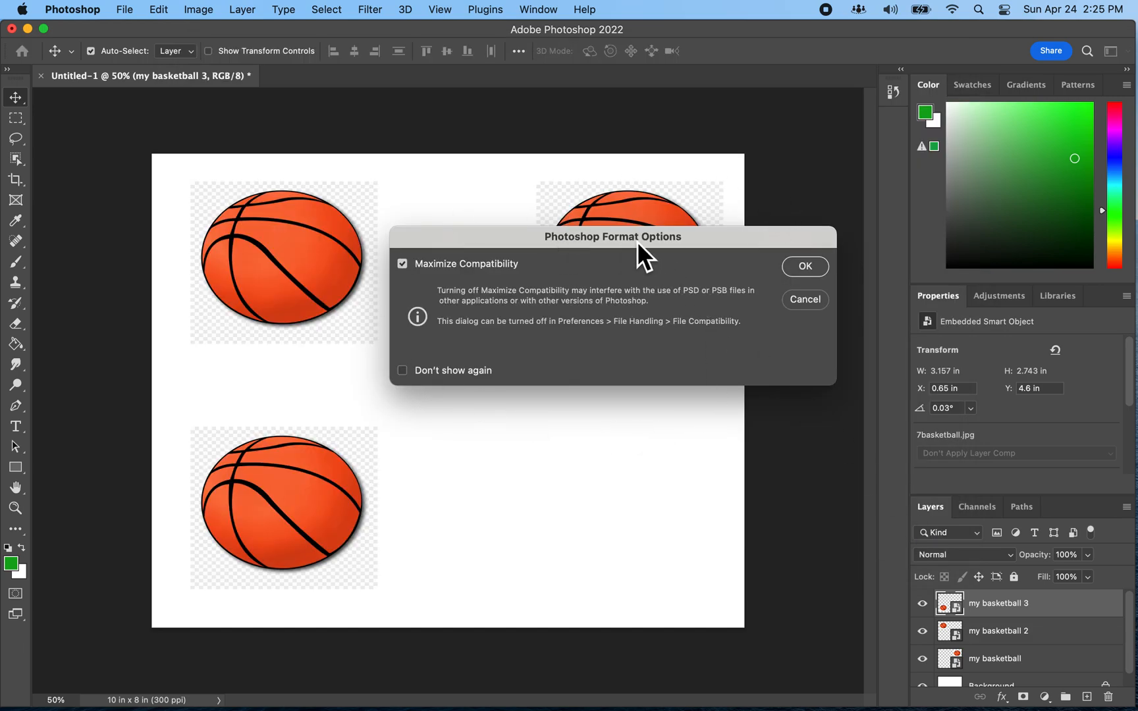
{"action": "left_click", "coordinate": [806, 267]}
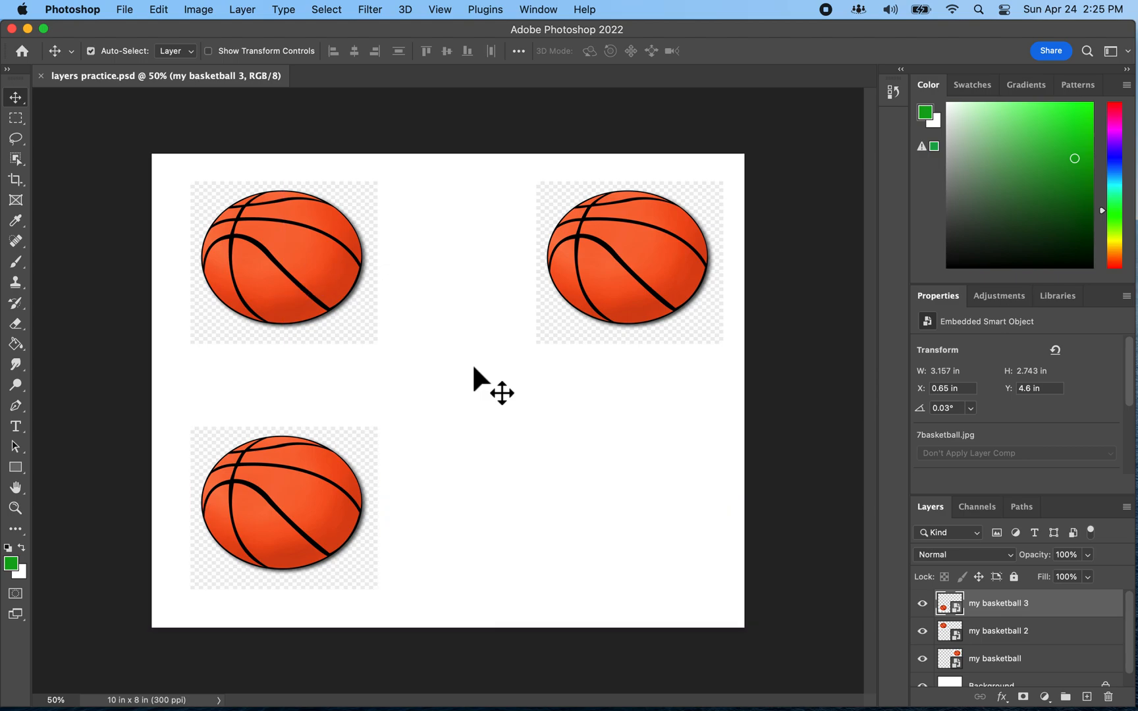
Delete the my basketball 3 layer and save the document again
{"action": "right_click", "coordinate": [1005, 604]}
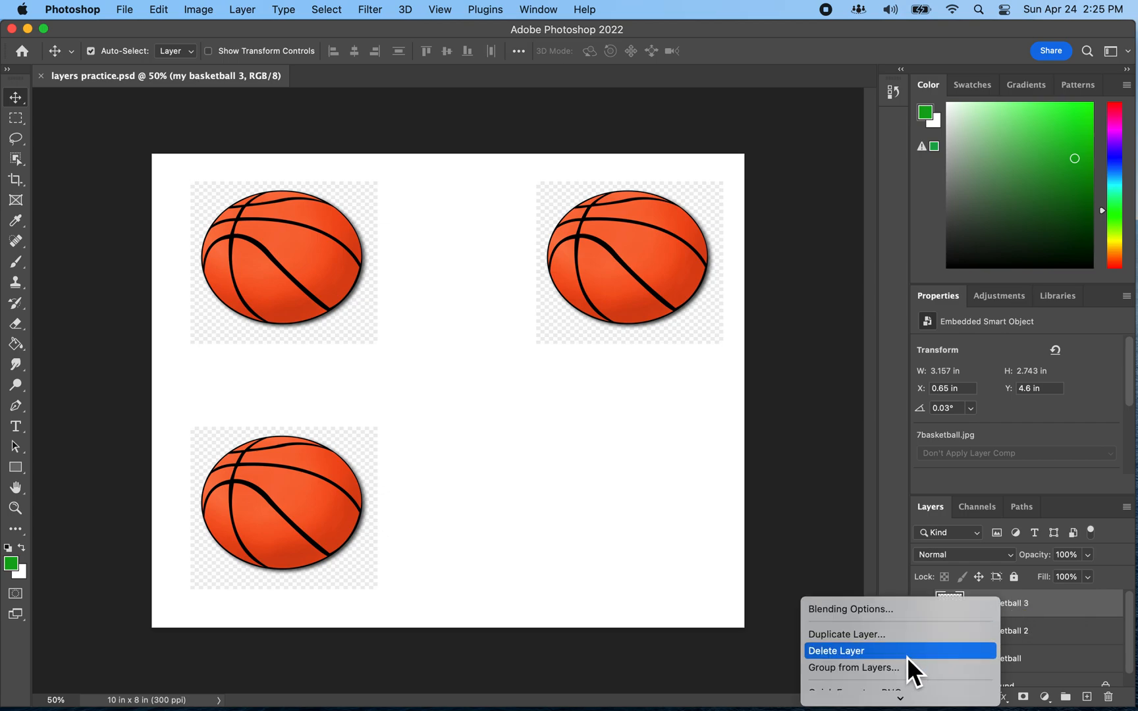
{"action": "left_click", "coordinate": [1052, 605]}
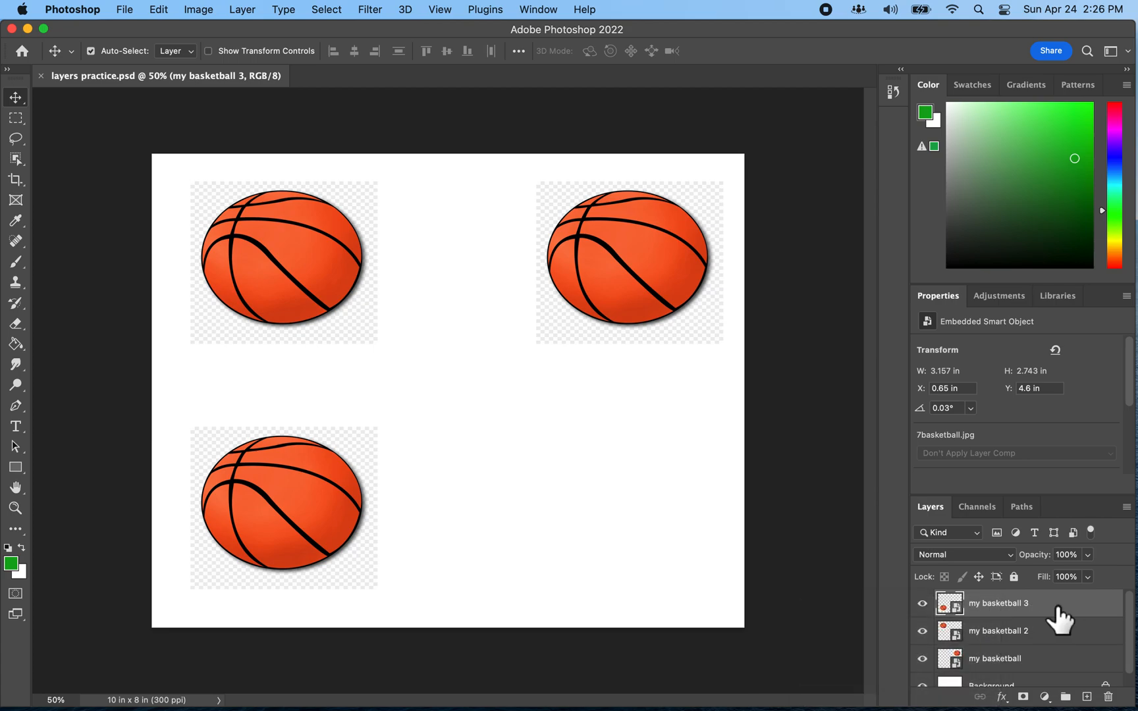
{"action": "left_click", "coordinate": [1112, 699]}
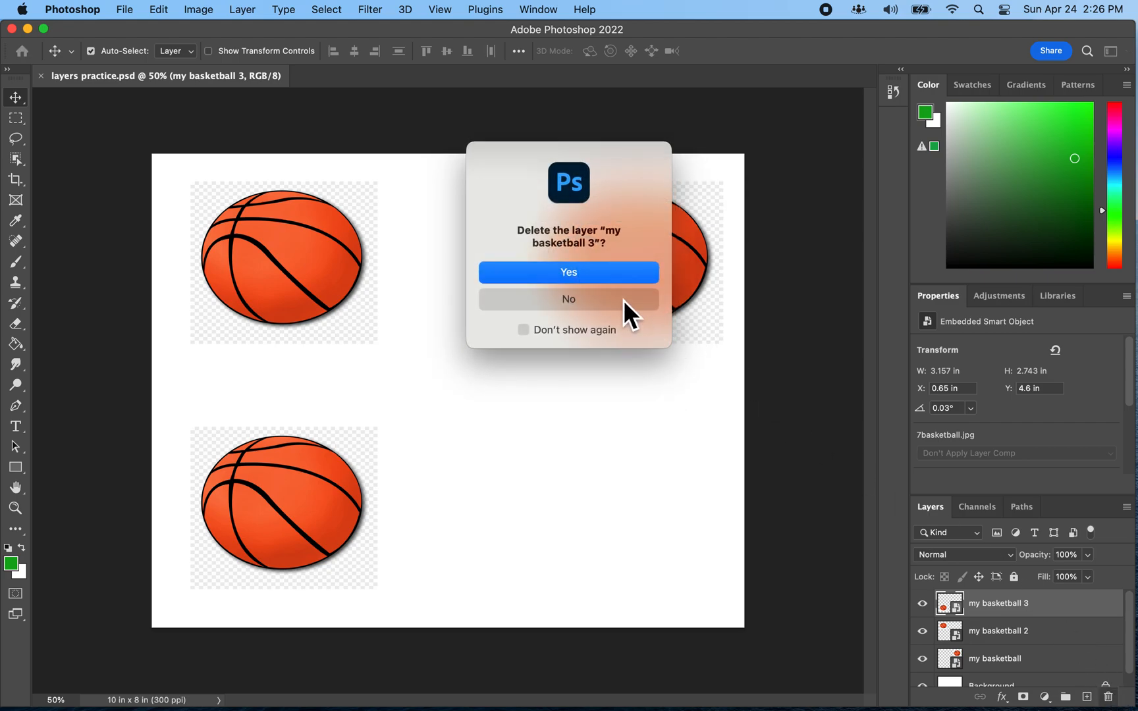
{"action": "left_click", "coordinate": [603, 272]}
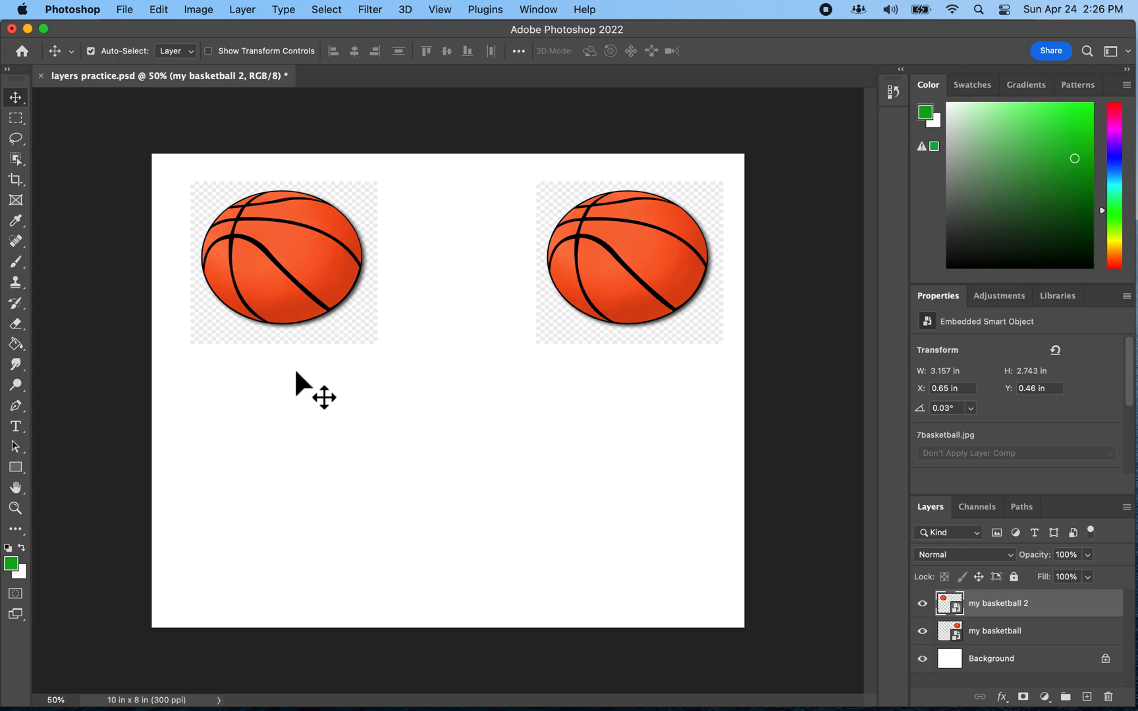
{"action": "key", "text": "super+s"}
Place 6tv.png from the Practice folder into the document as an embedded image
{"action": "left_click", "coordinate": [130, 12]}
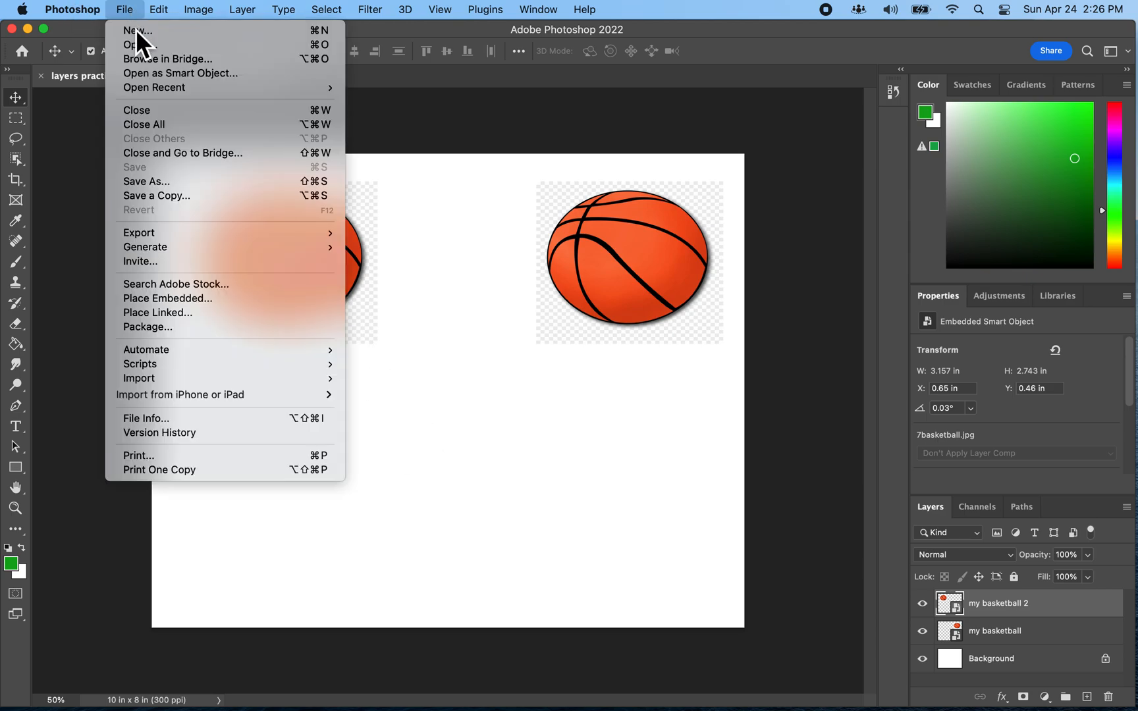
{"action": "left_click", "coordinate": [217, 299]}
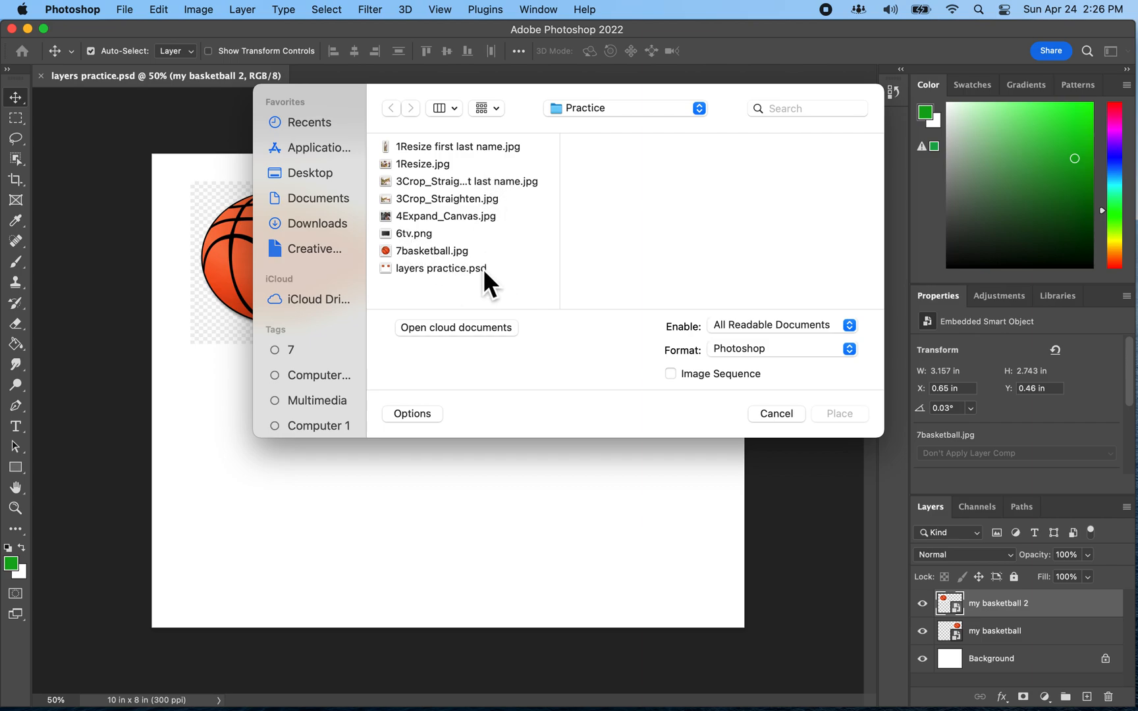
{"action": "left_click", "coordinate": [421, 236]}
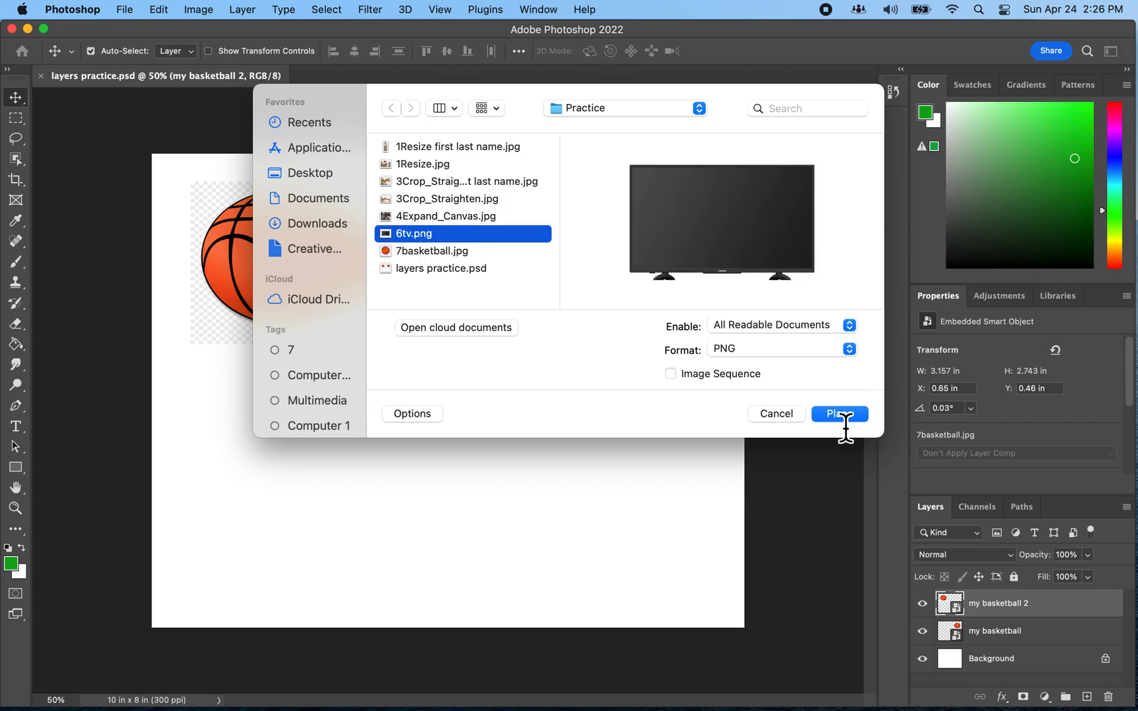
{"action": "left_click", "coordinate": [845, 417]}
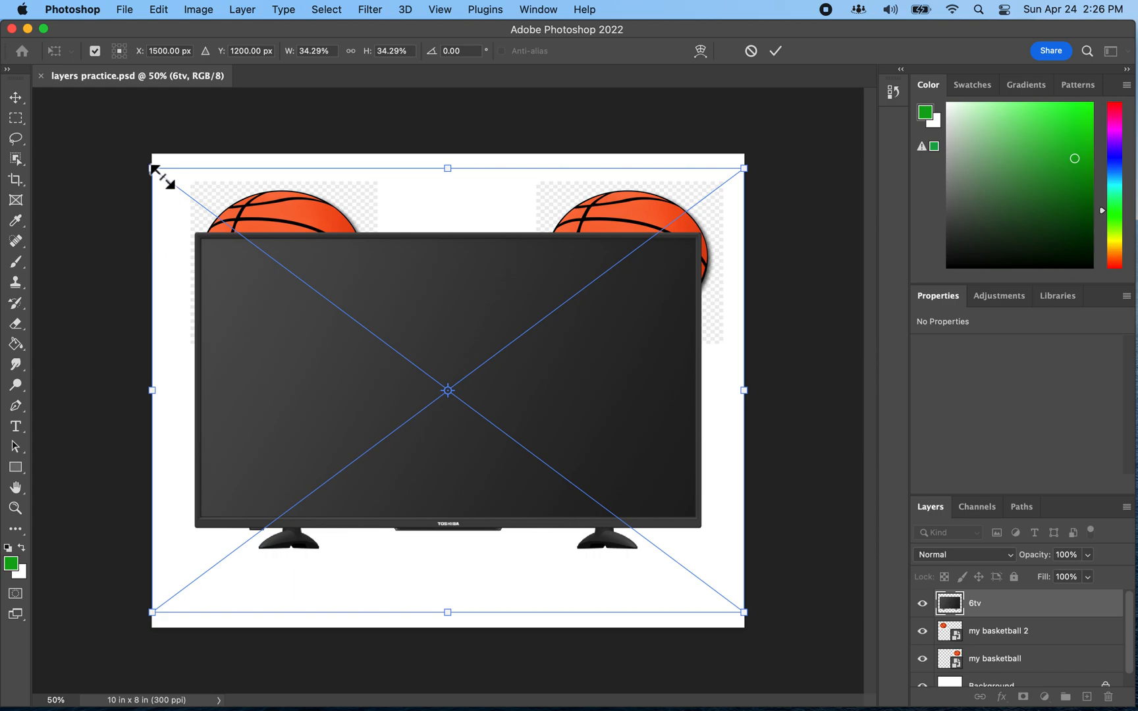
Scale the placed TV proportionally to about 17.66%, move it to the middle of the canvas between the basketballs, and commit the placement
{"action": "left_click_drag", "start_coordinate": [162, 178], "coordinate": [339, 340]}
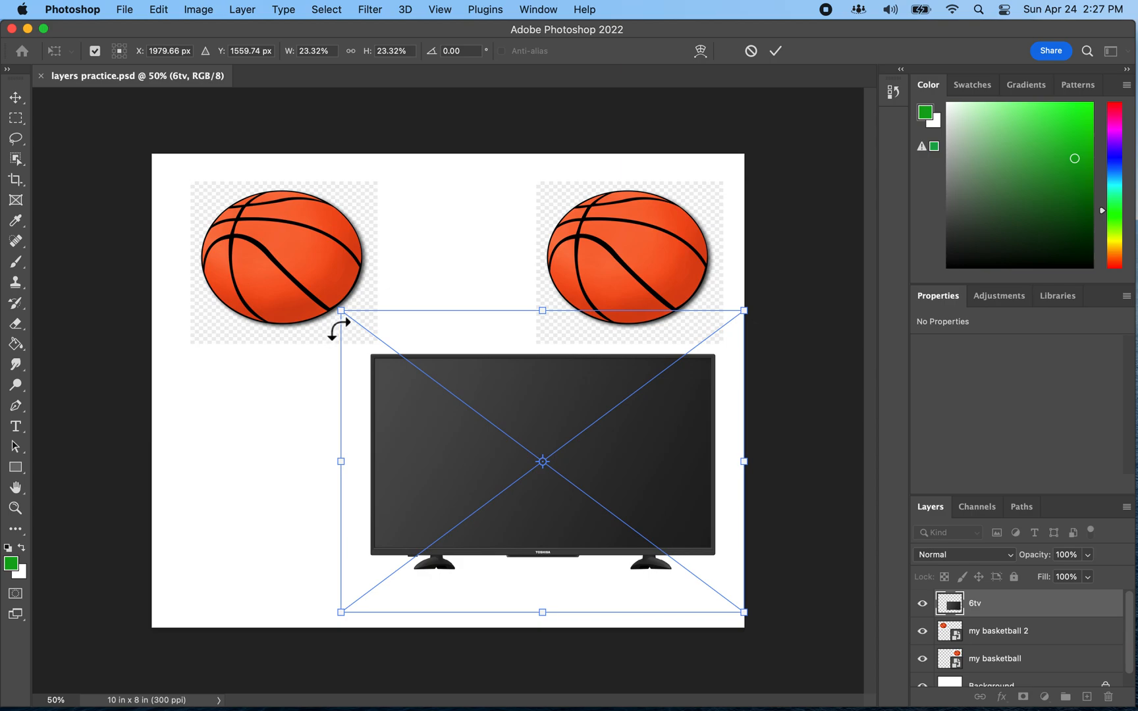
{"action": "left_click_drag", "start_coordinate": [349, 321], "coordinate": [445, 412]}
{"action": "left_click_drag", "start_coordinate": [578, 454], "coordinate": [447, 330]}
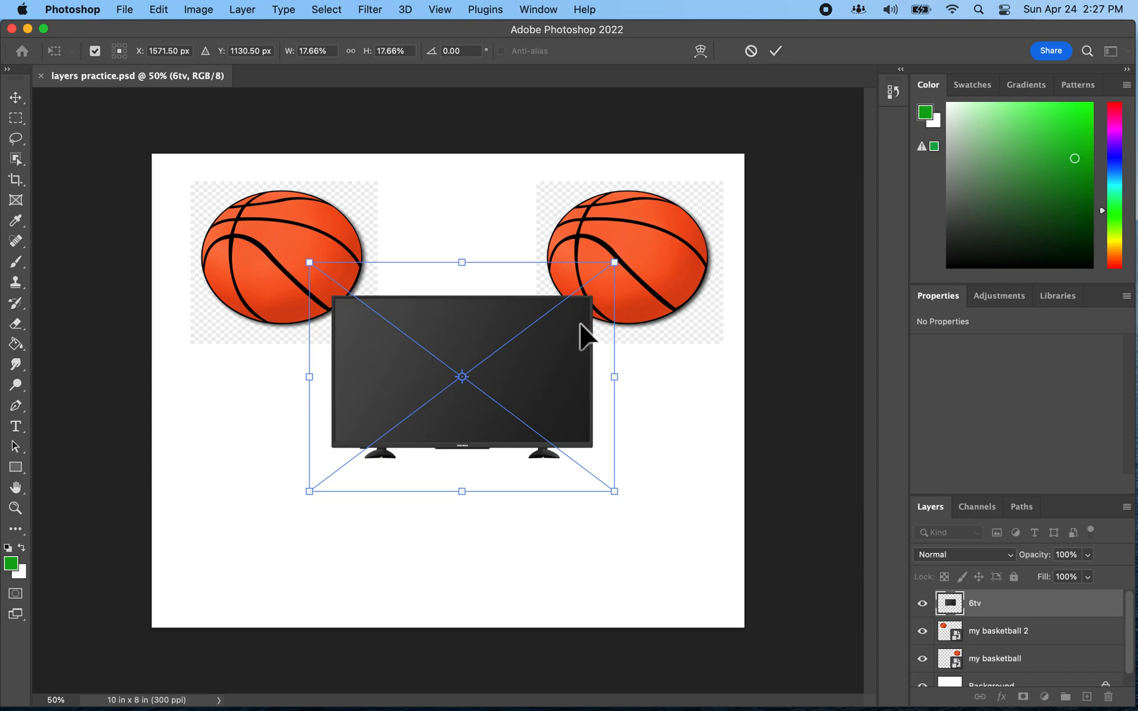
{"action": "key", "text": "Return"}
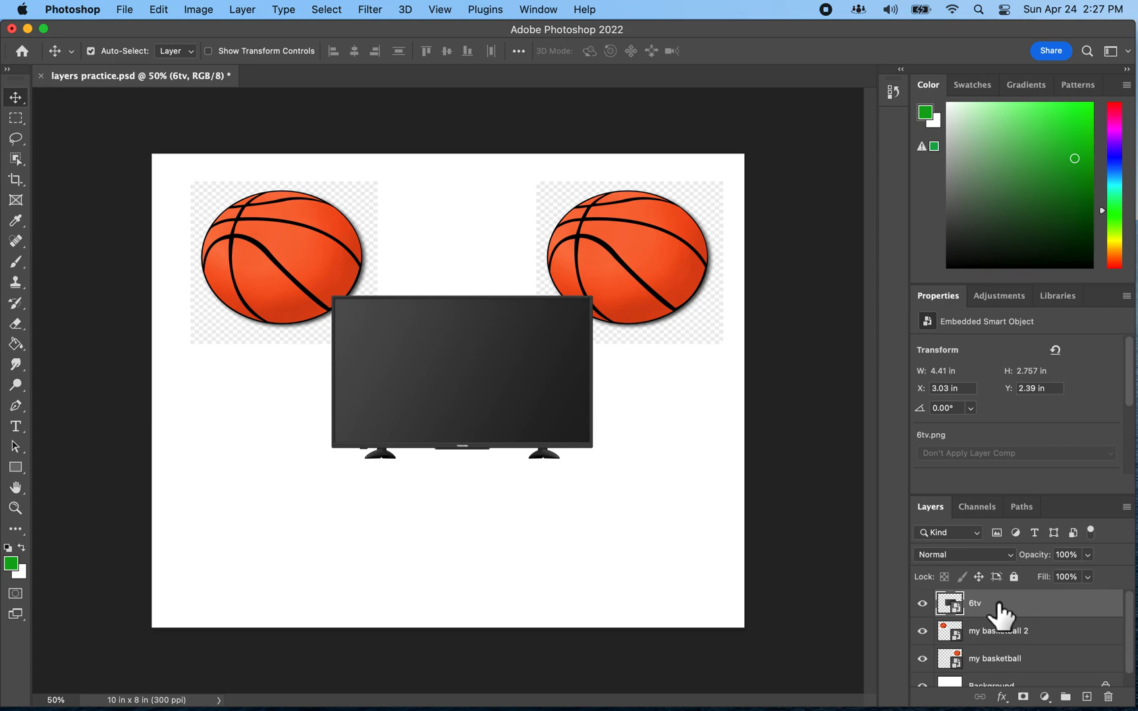
Free-transform the TV to shift it slightly right to about X 1647.50 px, and commit the change
{"action": "left_click", "coordinate": [165, 9]}
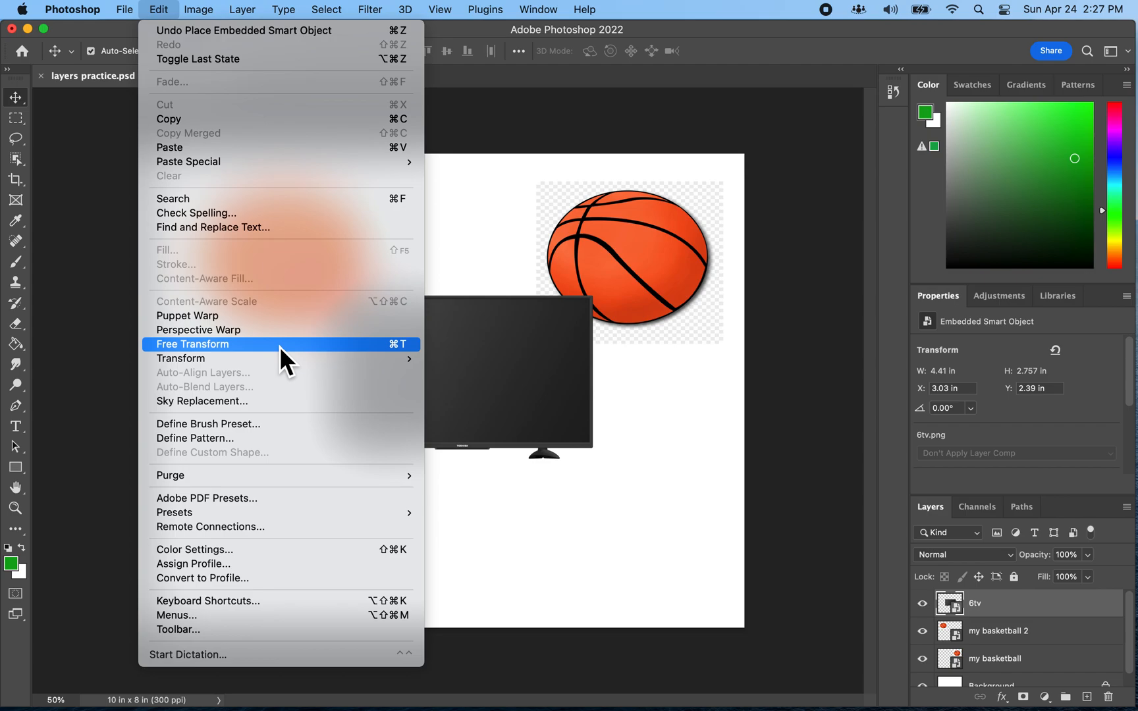
{"action": "mouse_move", "coordinate": [301, 366]}
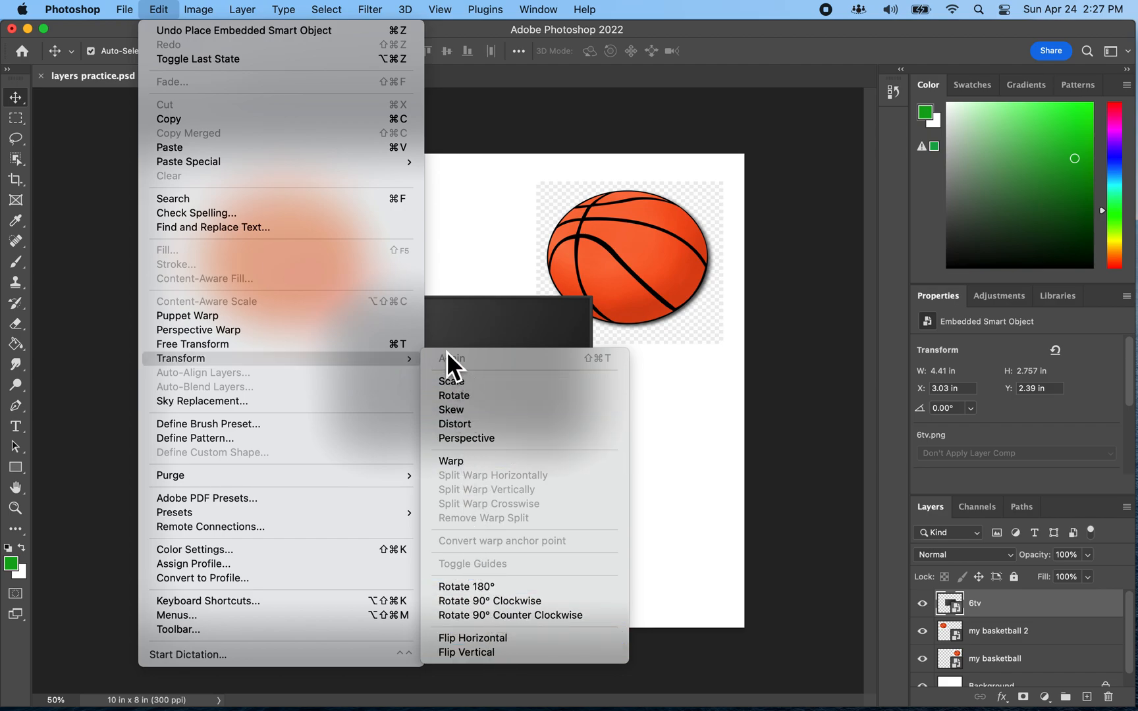
{"action": "left_click", "coordinate": [343, 348]}
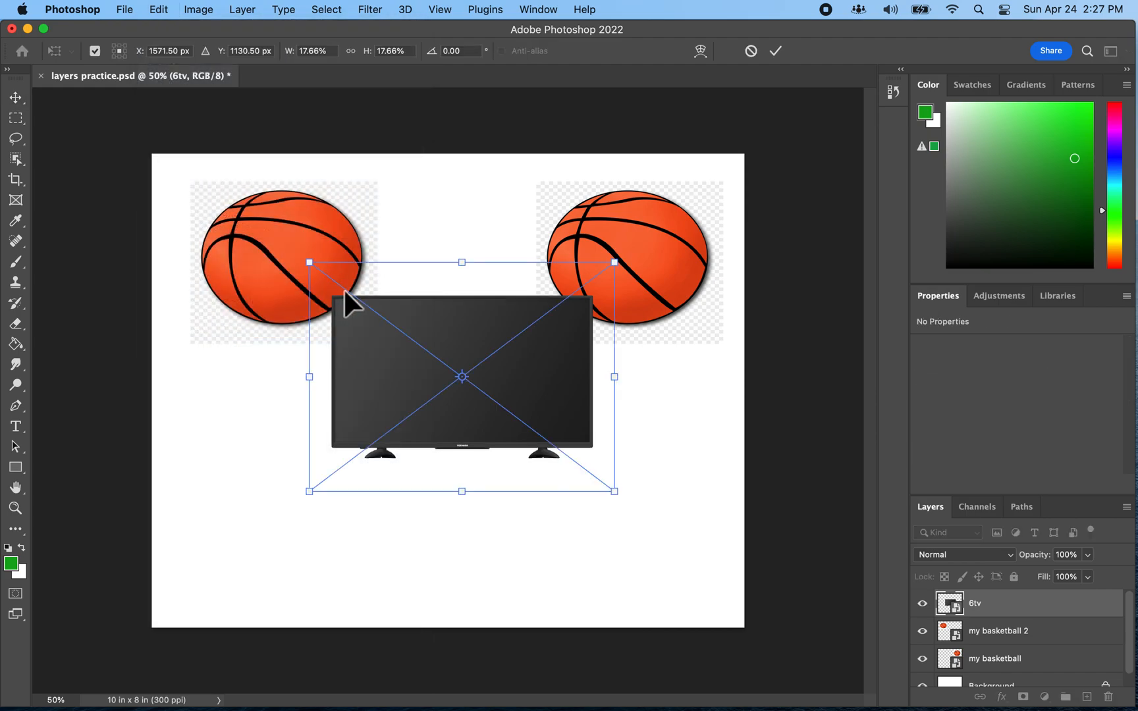
{"action": "mouse_move", "coordinate": [459, 323]}
{"action": "left_mouse_down"}
{"action": "mouse_move", "coordinate": [441, 337]}
{"action": "mouse_move", "coordinate": [475, 319]}
{"action": "left_mouse_up"}
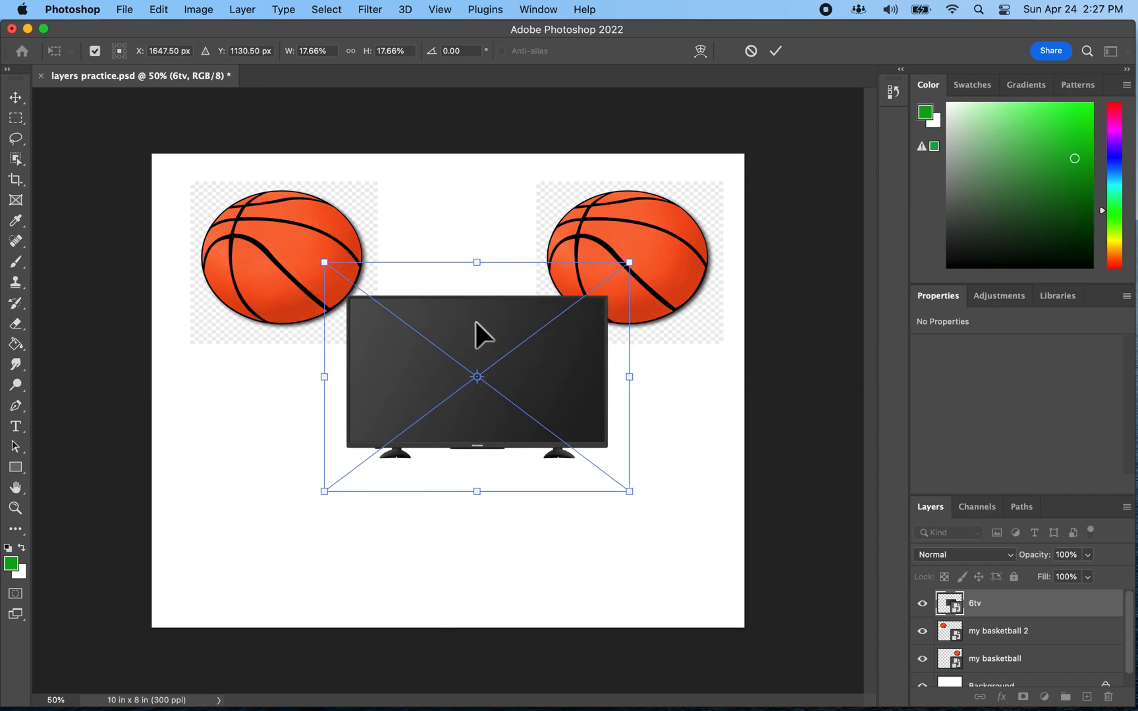
{"action": "left_click", "coordinate": [778, 54]}
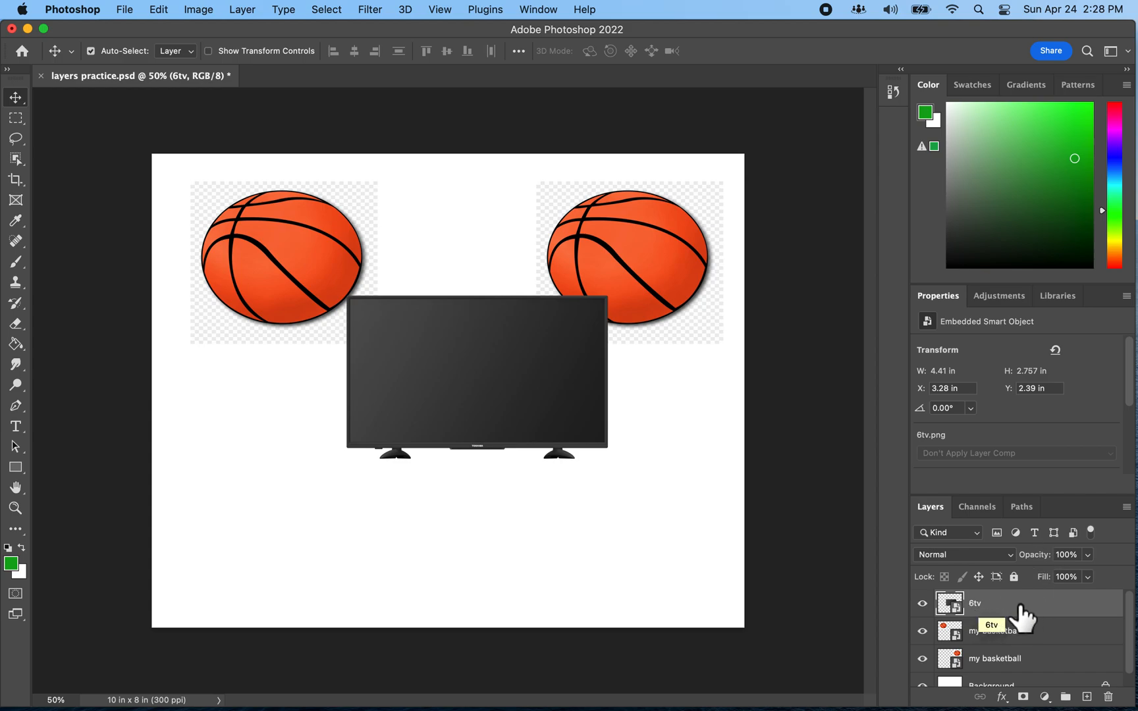
Rename the 6tv layer as my tv
{"action": "double_click", "coordinate": [978, 613]}
{"action": "type", "text": "my"}
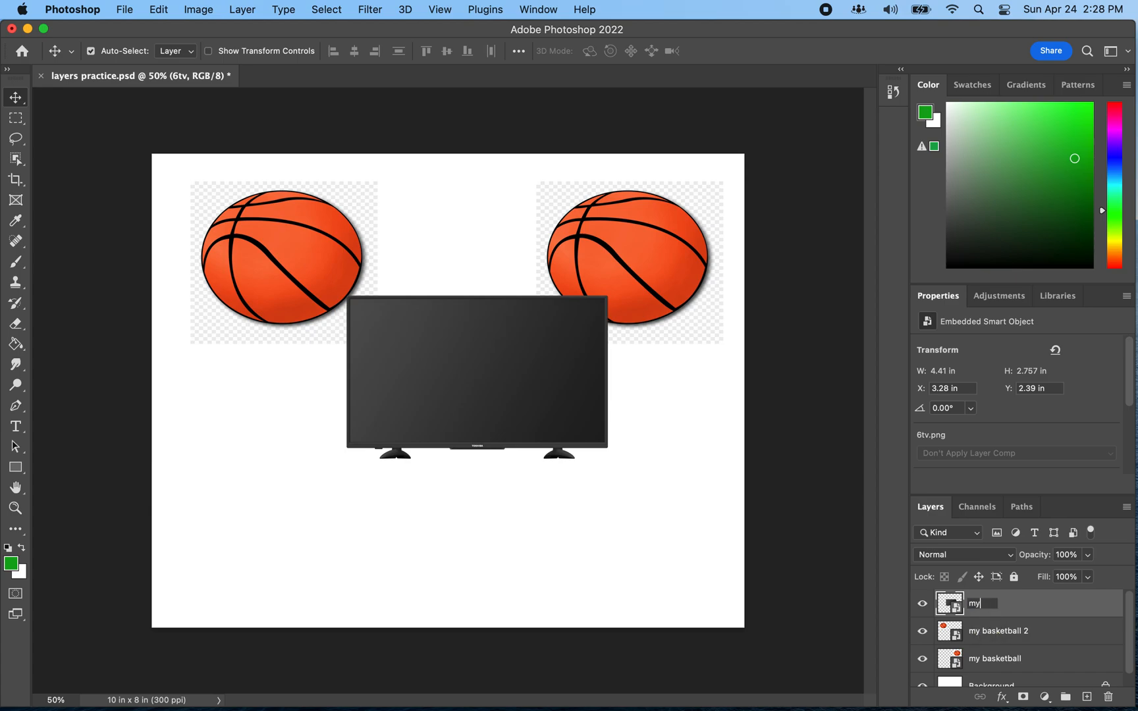
{"action": "key", "text": "Return"}
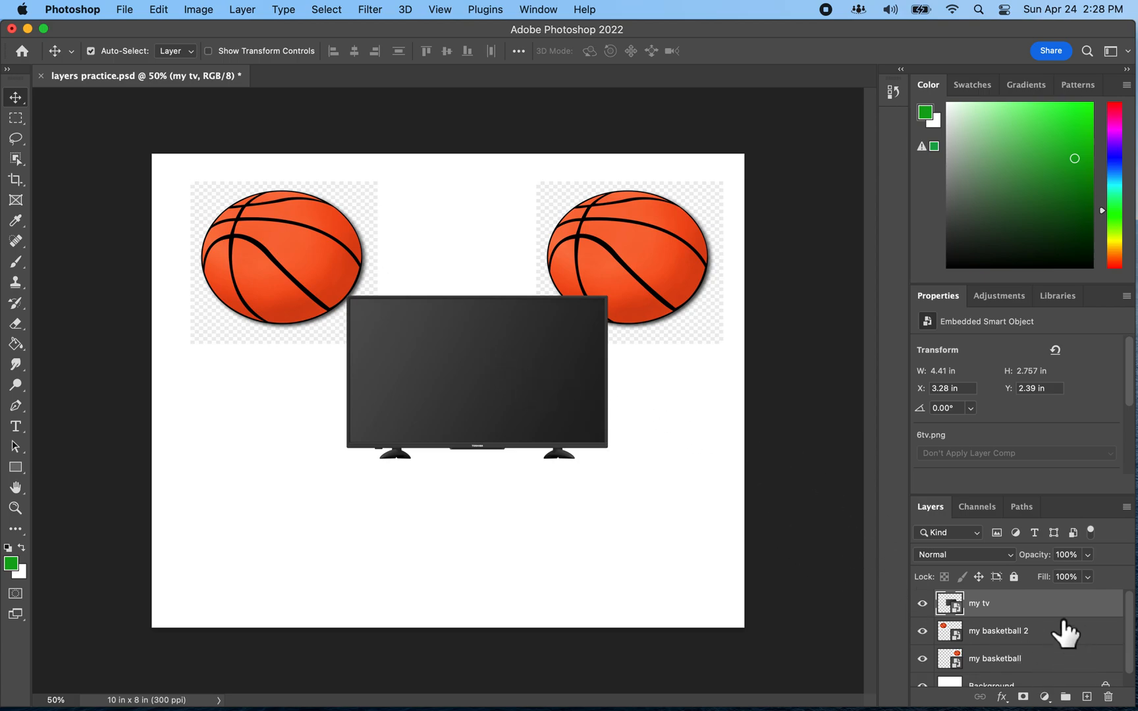
{"action": "scroll", "coordinate": [1025, 655], "scroll_direction": "down", "scroll_amount": 1}
{"action": "scroll", "coordinate": [1026, 666], "scroll_direction": "up", "scroll_amount": 1}
{"action": "scroll", "coordinate": [1014, 644], "scroll_direction": "down", "scroll_amount": 1}
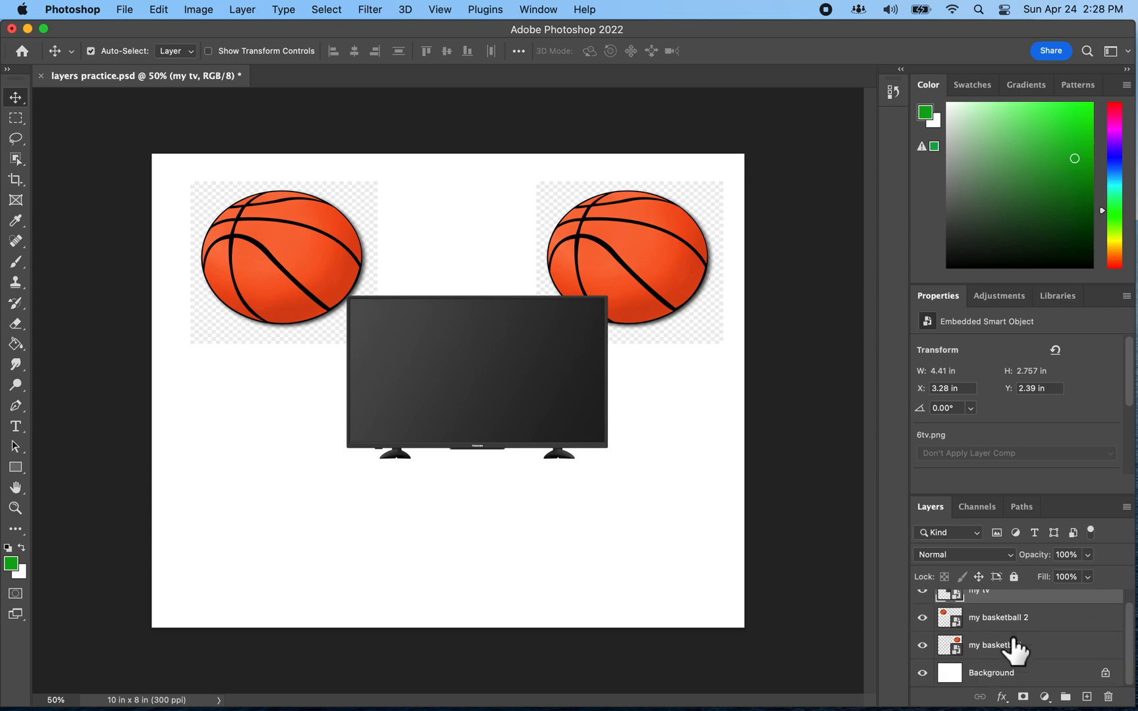
{"action": "scroll", "coordinate": [1027, 662], "scroll_direction": "up", "scroll_amount": 1}
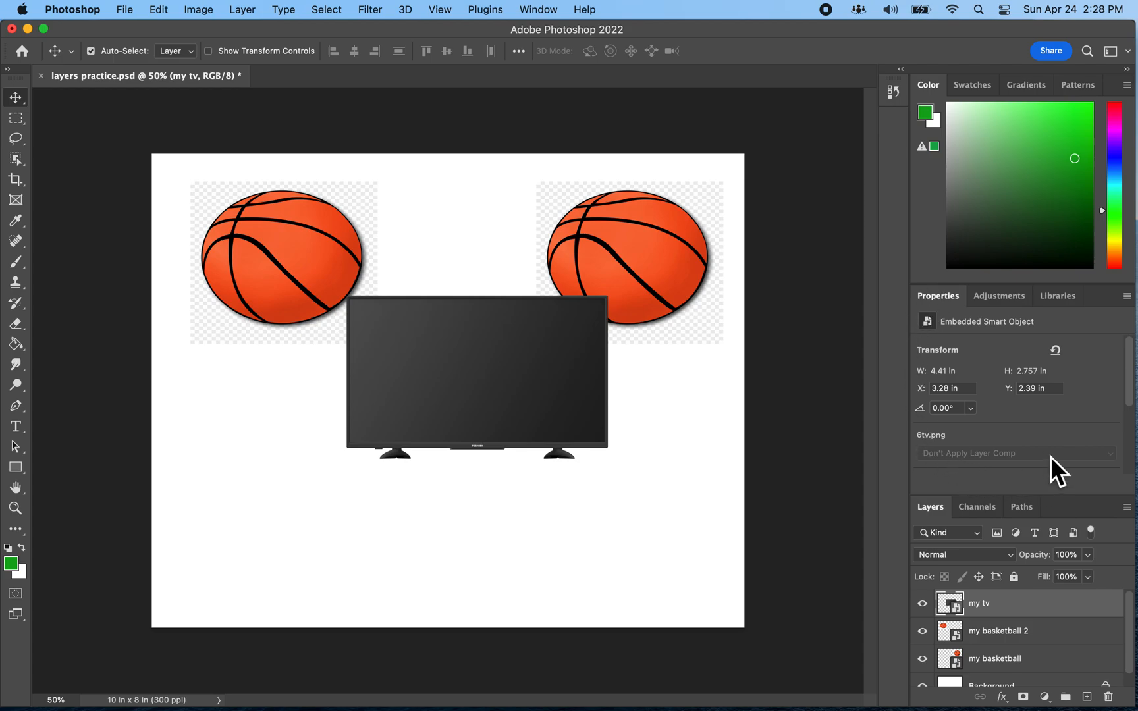
Hide the Color panel and bring it back into the workspace
{"action": "left_click", "coordinate": [537, 11]}
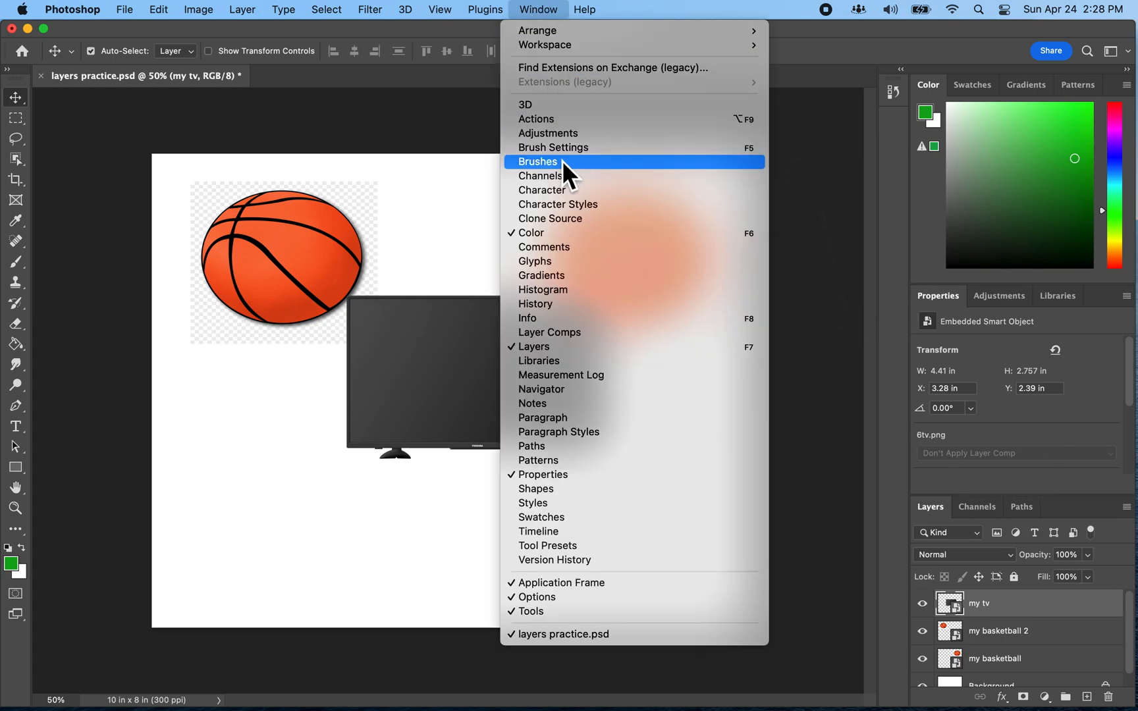
{"action": "left_click", "coordinate": [536, 238]}
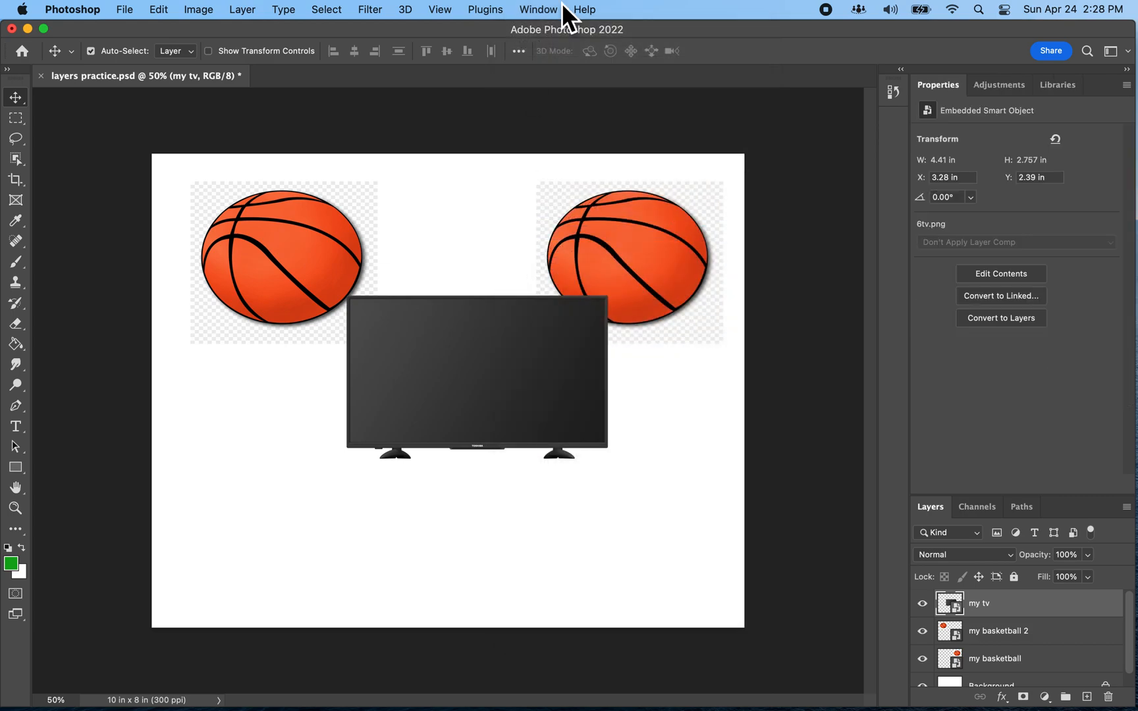
{"action": "left_click", "coordinate": [546, 15]}
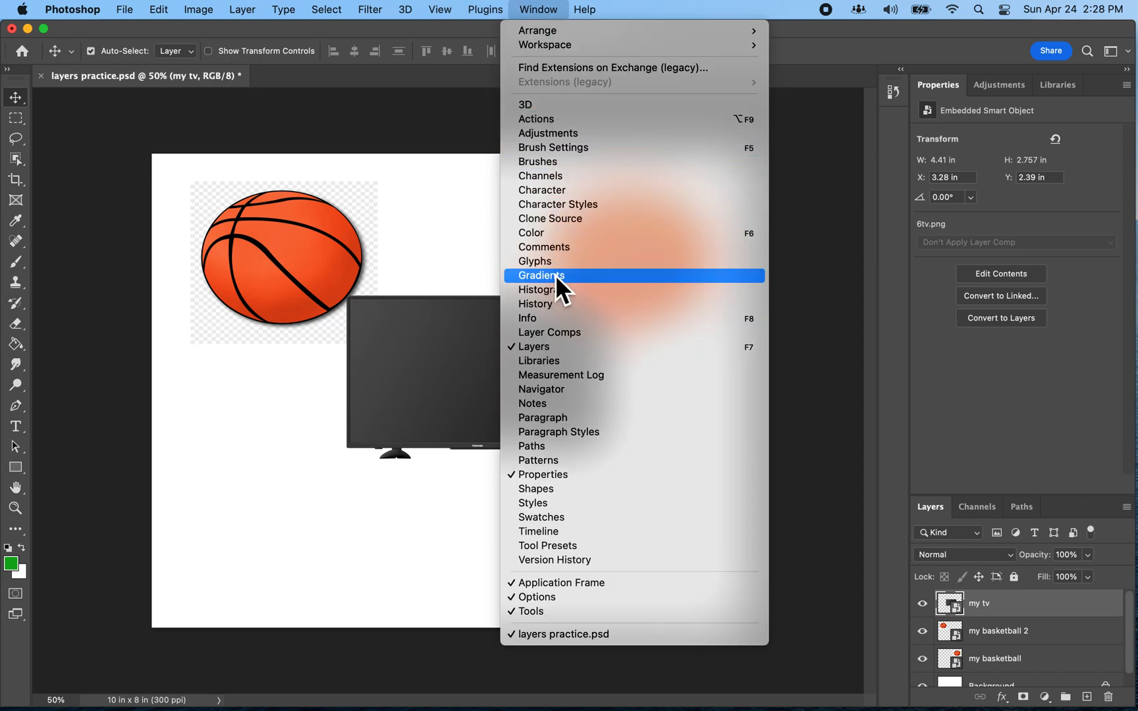
{"action": "left_click", "coordinate": [557, 232]}
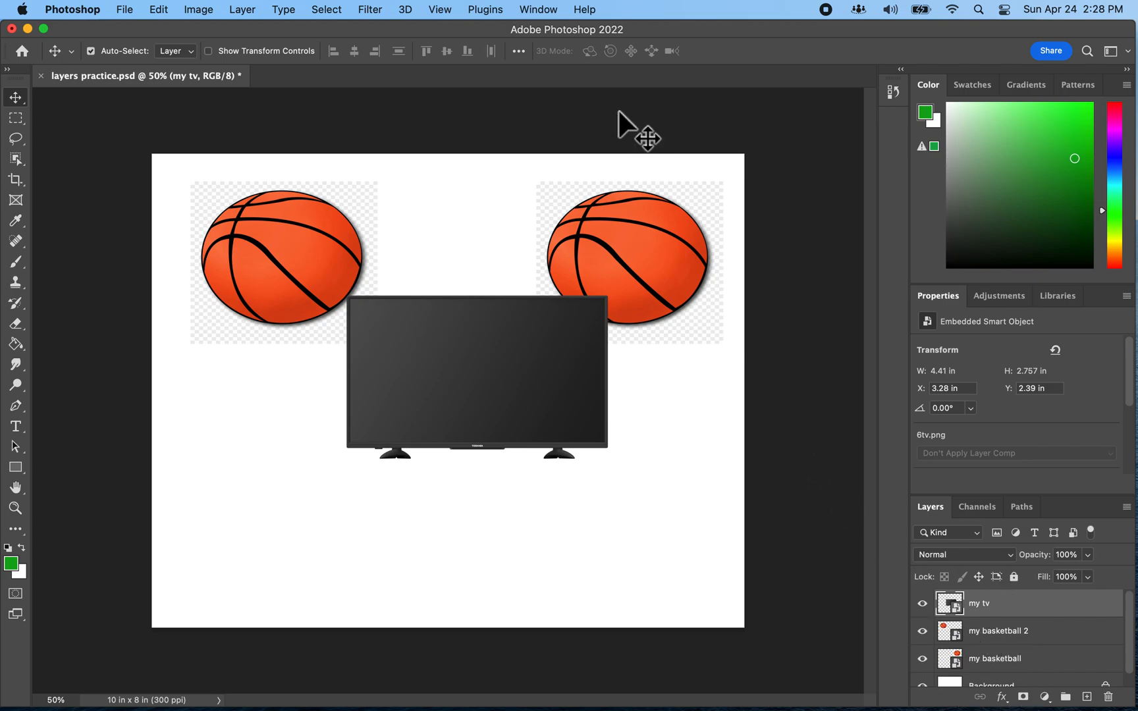
Hide the Properties panel to give the layer list more room, and save the document
{"action": "left_click", "coordinate": [544, 13]}
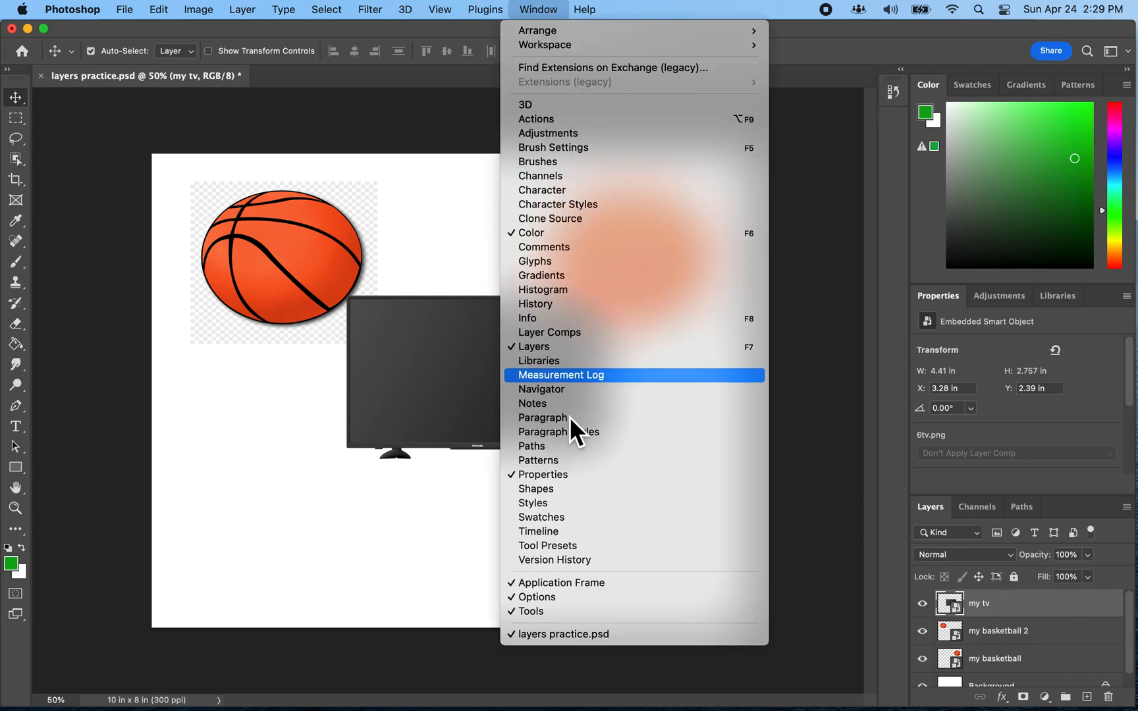
{"action": "left_click", "coordinate": [574, 479]}
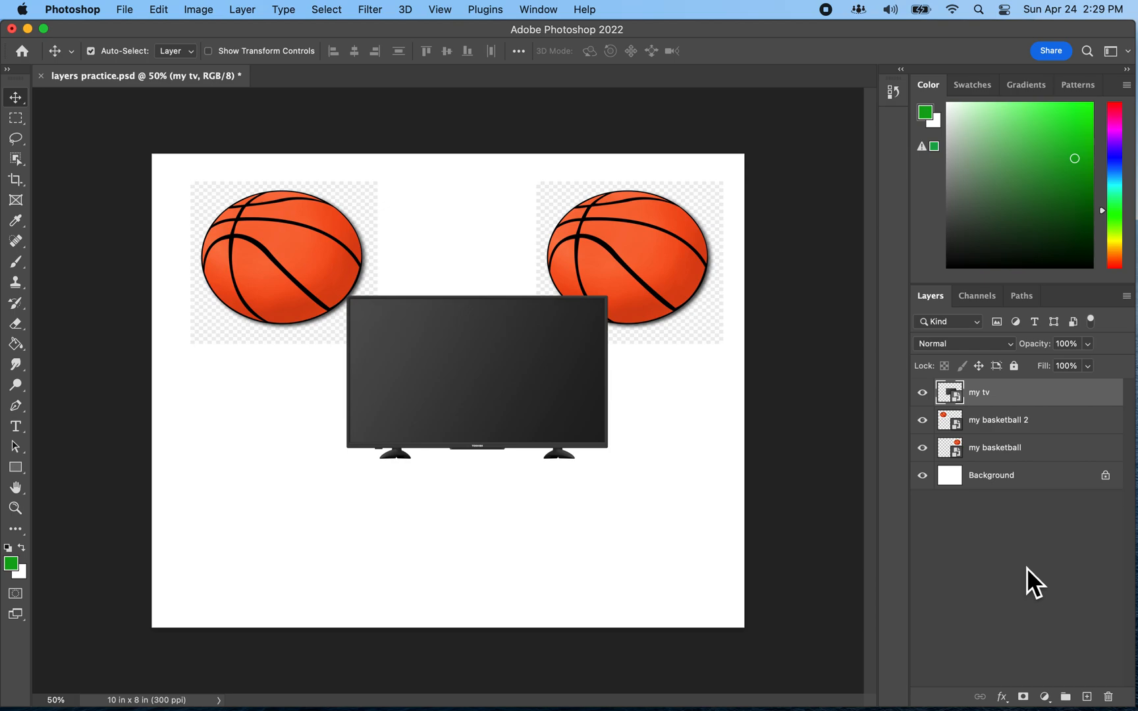
{"action": "key", "text": "super+s"}
Move the right basketball slightly up and to the right, and the left basketball slightly up
{"action": "left_click", "coordinate": [629, 266]}
{"action": "mouse_move", "coordinate": [629, 265]}
{"action": "left_mouse_down"}
{"action": "mouse_move", "coordinate": [549, 363]}
{"action": "mouse_move", "coordinate": [638, 243]}
{"action": "mouse_move", "coordinate": [554, 330]}
{"action": "mouse_move", "coordinate": [632, 241]}
{"action": "mouse_move", "coordinate": [554, 343]}
{"action": "mouse_move", "coordinate": [650, 231]}
{"action": "mouse_move", "coordinate": [636, 250]}
{"action": "left_mouse_up"}
{"action": "mouse_move", "coordinate": [272, 285]}
{"action": "left_mouse_down"}
{"action": "mouse_move", "coordinate": [349, 343]}
{"action": "mouse_move", "coordinate": [267, 265]}
{"action": "left_mouse_up"}
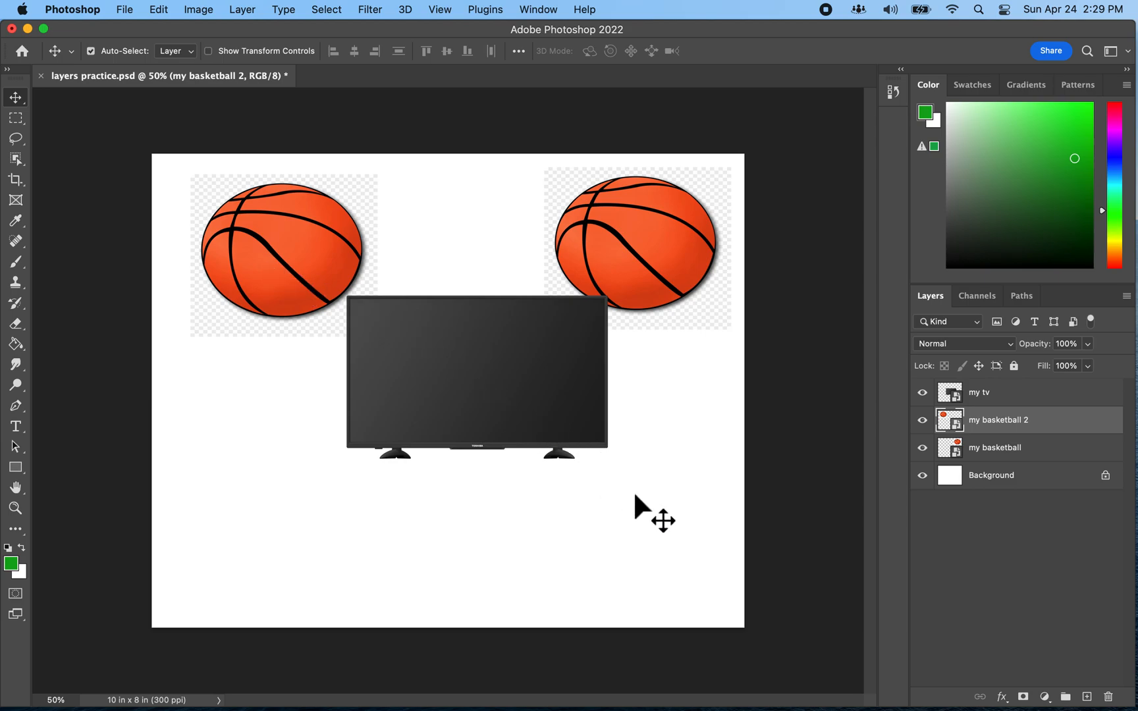
Reorder the layers so that my basketball 2 sits above my tv
{"action": "left_click", "coordinate": [1011, 395]}
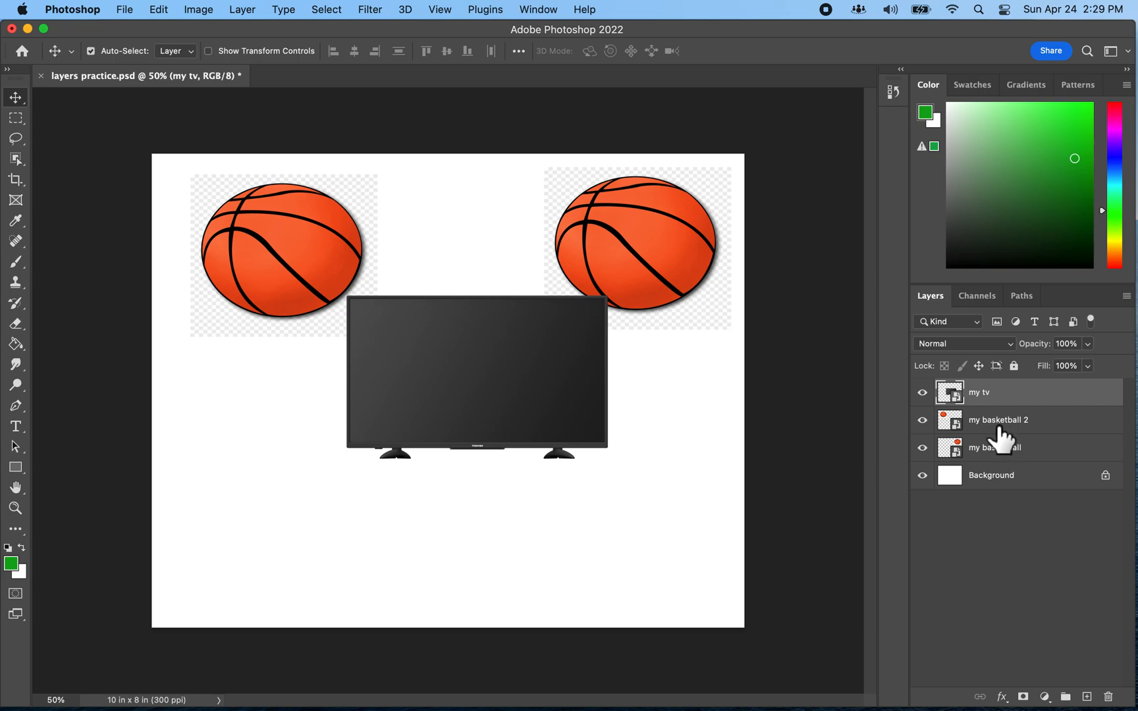
{"action": "left_click", "coordinate": [1009, 429]}
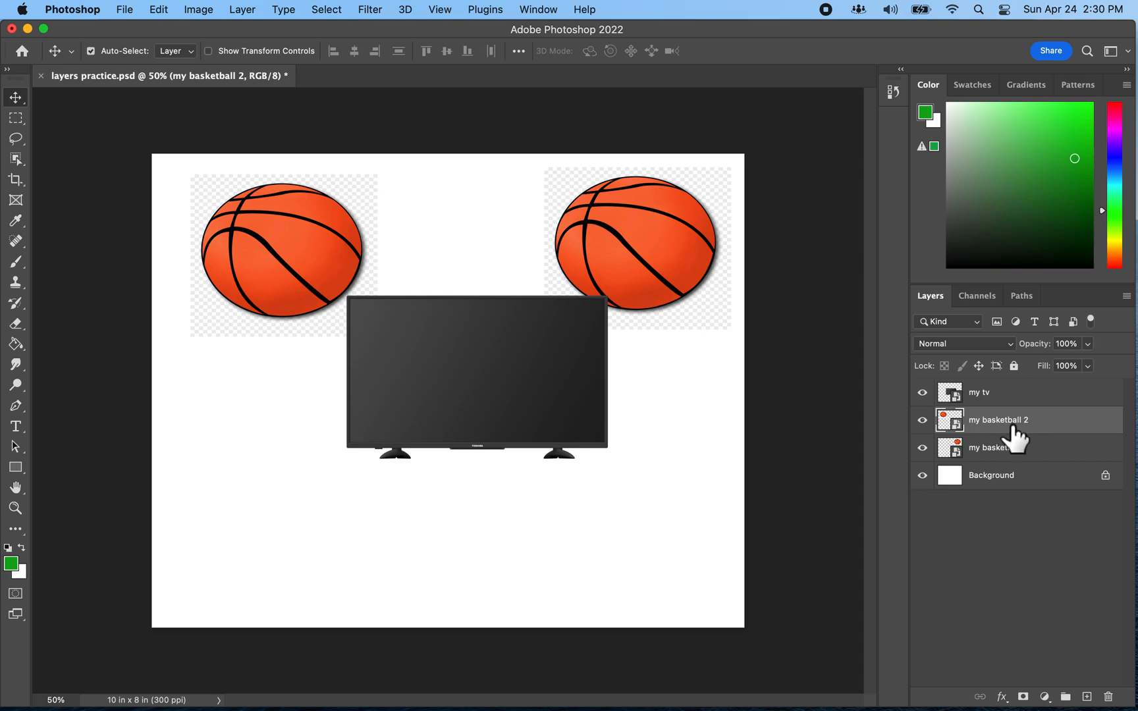
{"action": "left_click_drag", "start_coordinate": [1010, 428], "coordinate": [1011, 405]}
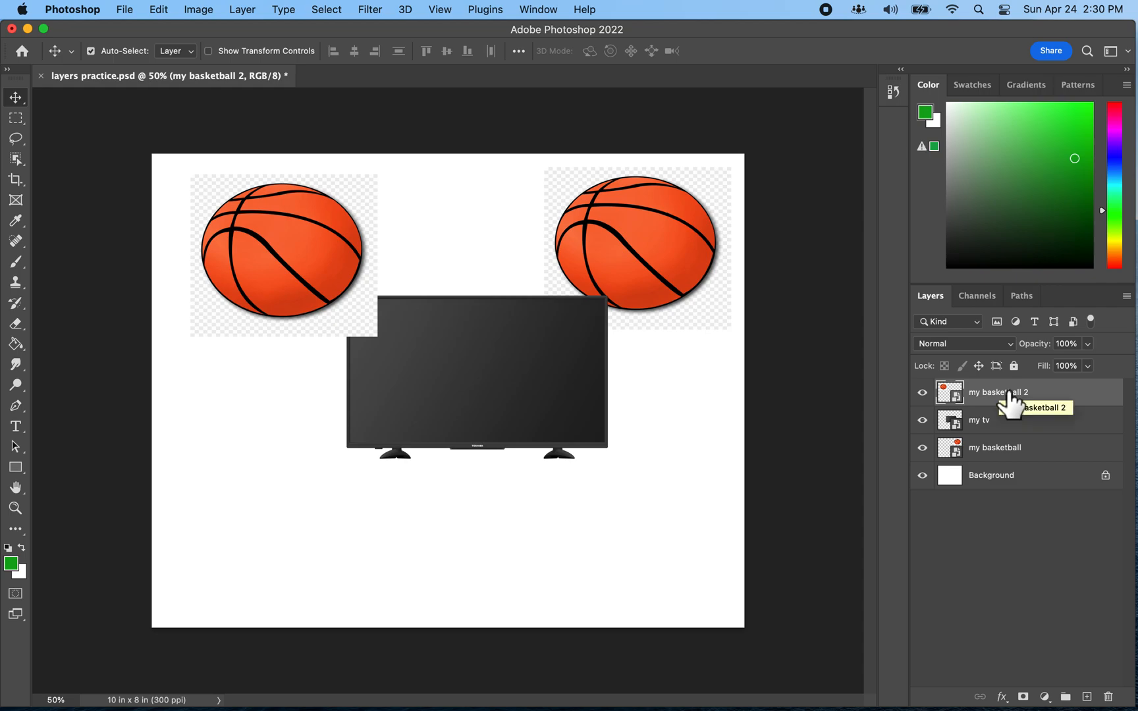
Move my basketball 2 onto the left half of the TV screen and scale it down to about 17.21% by 14.33%
{"action": "left_click_drag", "start_coordinate": [275, 238], "coordinate": [404, 351]}
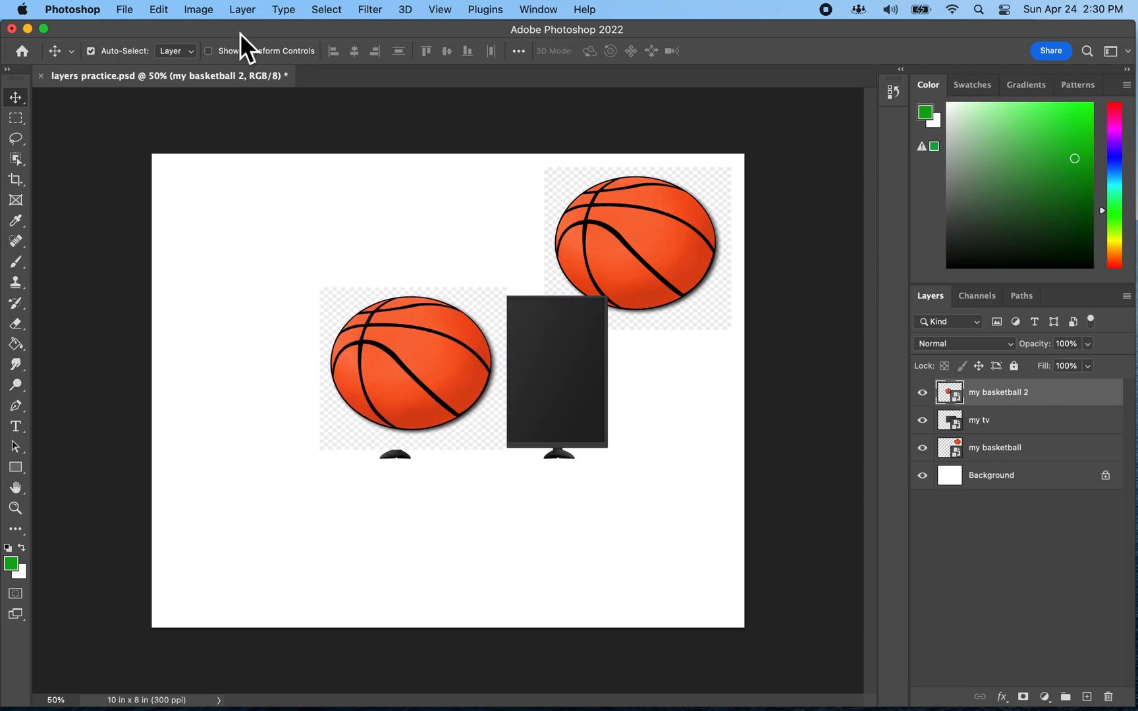
{"action": "left_click", "coordinate": [160, 9]}
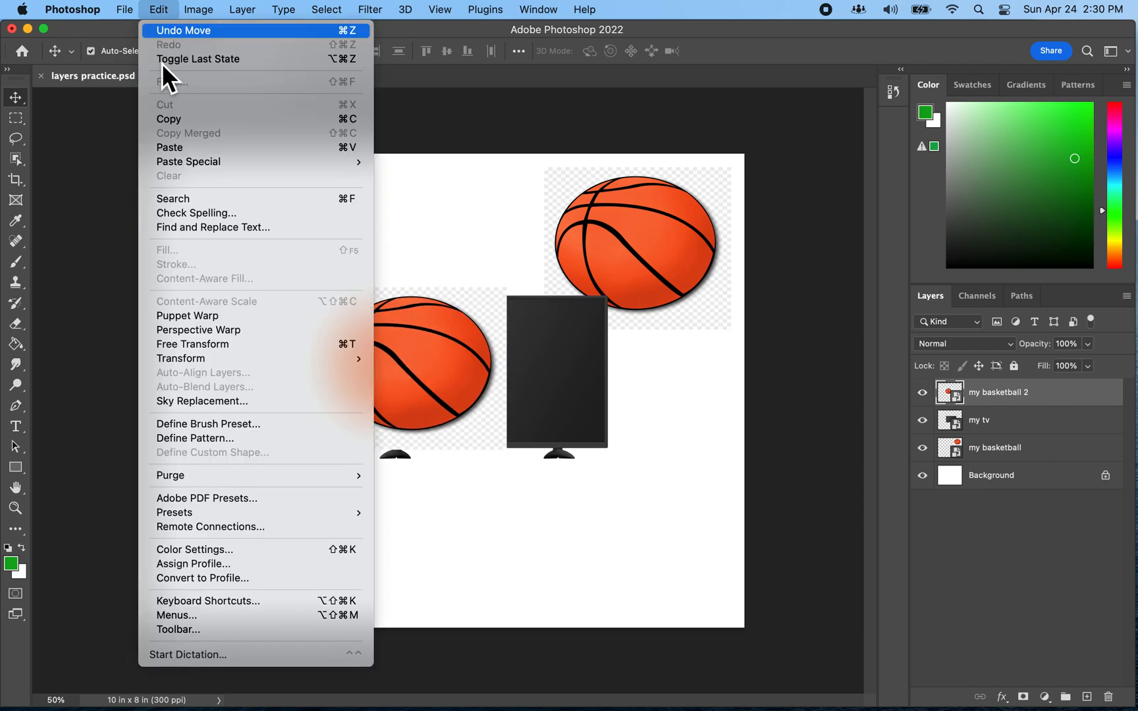
{"action": "left_click", "coordinate": [256, 349]}
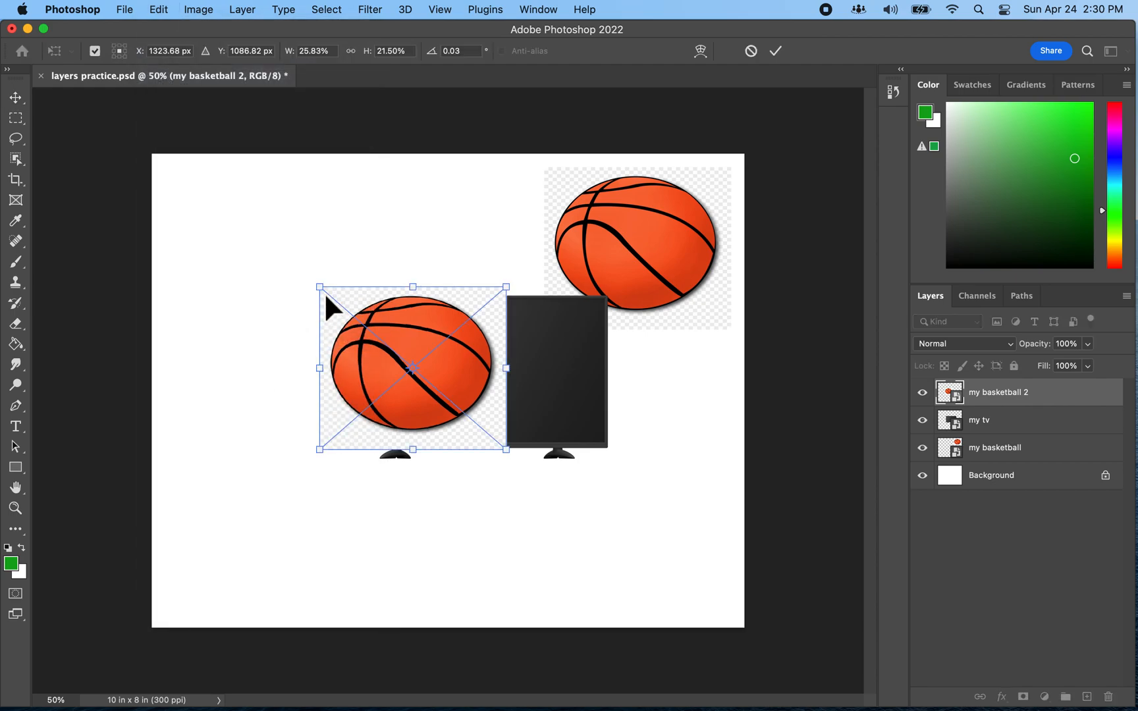
{"action": "left_click_drag", "start_coordinate": [331, 297], "coordinate": [410, 340]}
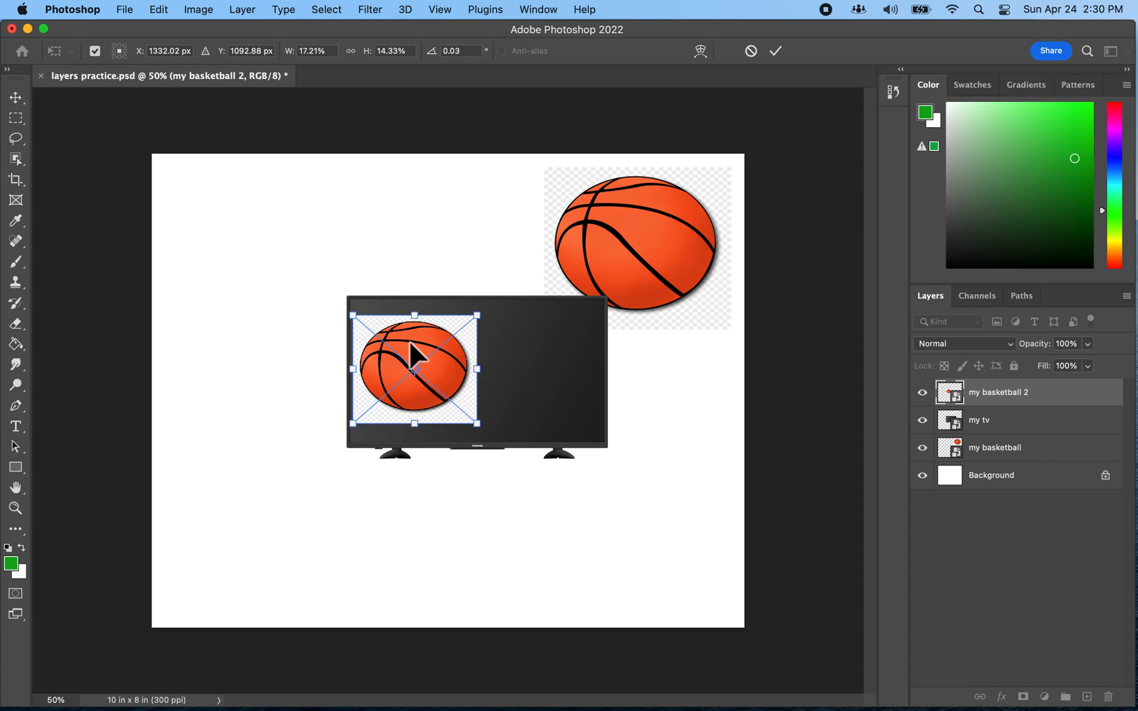
{"action": "key", "text": "Return"}
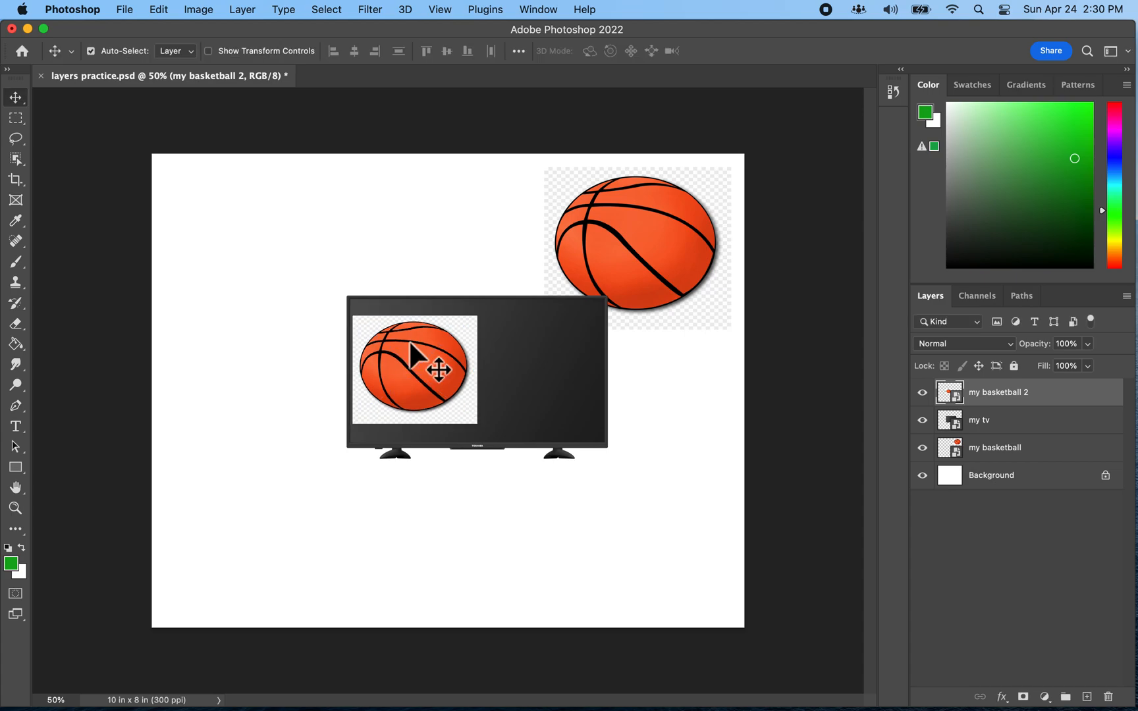
Scale the my tv layer up proportionally to about 20.79%, position it around the left basketball, and commit the transform
{"action": "left_click", "coordinate": [512, 371]}
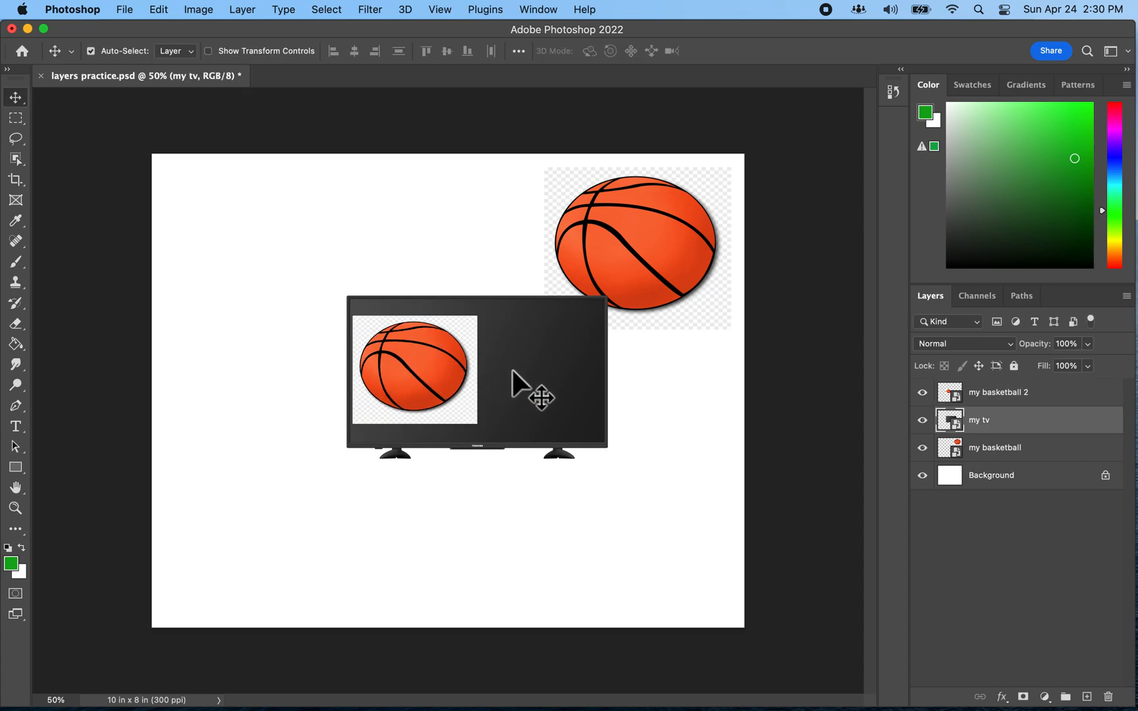
{"action": "left_click", "coordinate": [163, 12]}
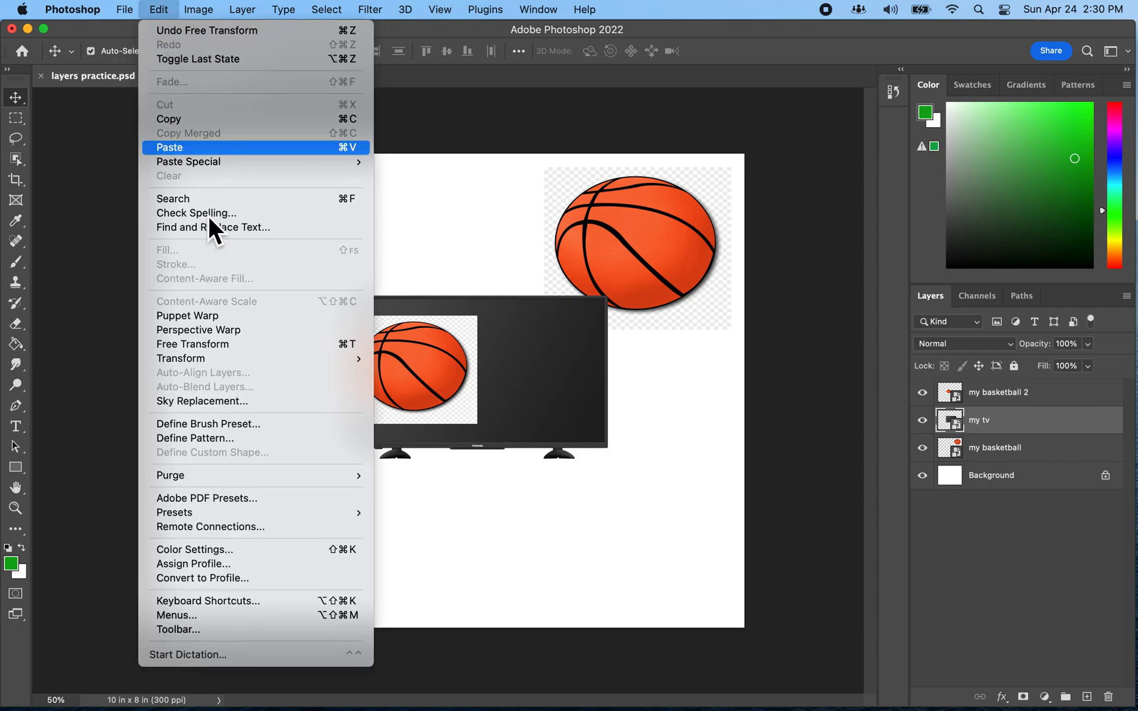
{"action": "left_click", "coordinate": [289, 347]}
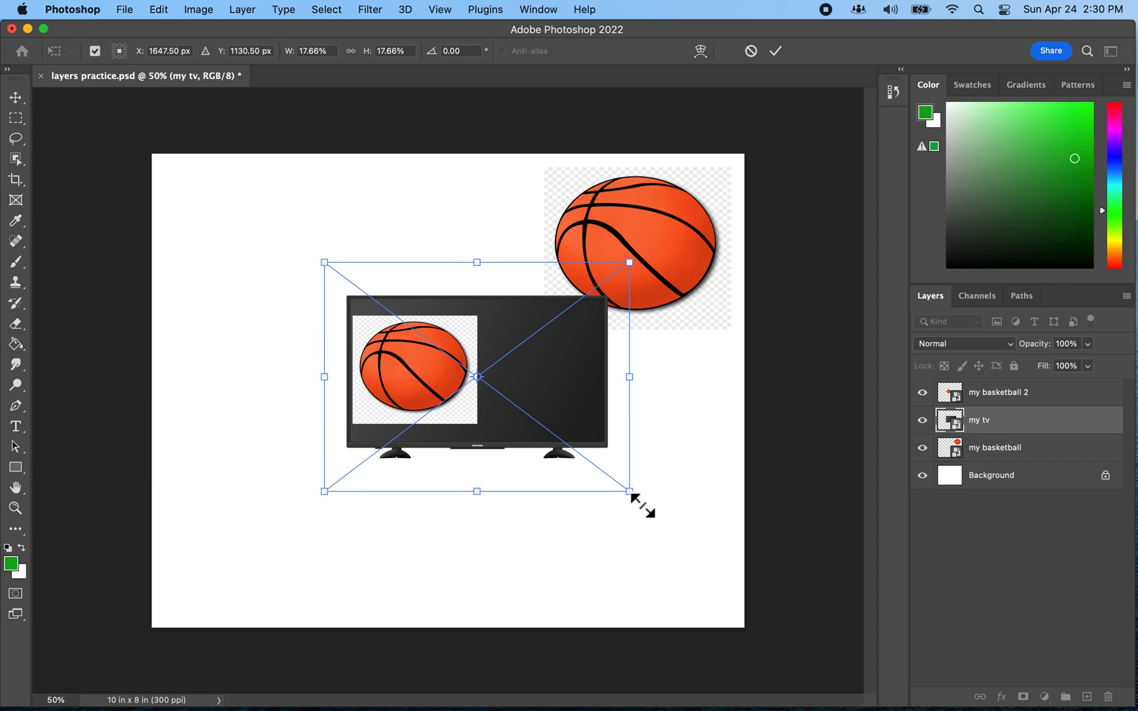
{"action": "left_click_drag", "start_coordinate": [643, 506], "coordinate": [707, 545]}
{"action": "left_click_drag", "start_coordinate": [609, 424], "coordinate": [592, 414]}
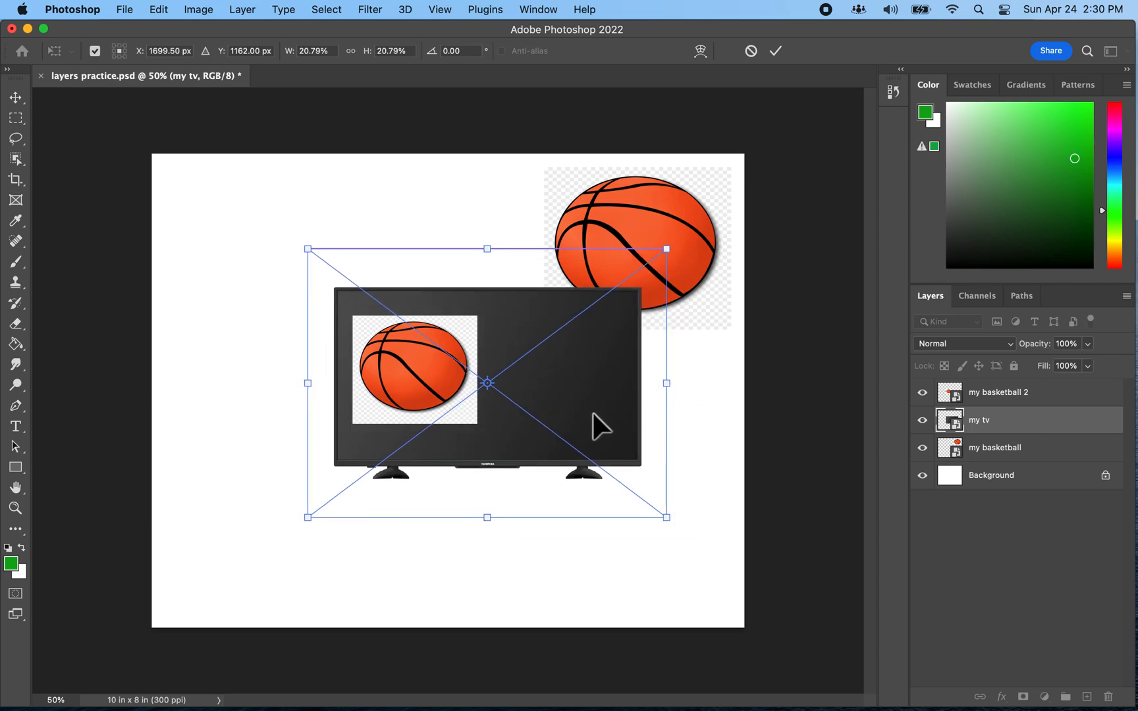
{"action": "key", "text": "Return"}
Lower the my basketball image slightly and move its layer between my basketball 2 and my tv
{"action": "mouse_move", "coordinate": [619, 231]}
{"action": "left_mouse_down"}
{"action": "mouse_move", "coordinate": [612, 275]}
{"action": "mouse_move", "coordinate": [575, 343]}
{"action": "mouse_move", "coordinate": [645, 219]}
{"action": "mouse_move", "coordinate": [572, 340]}
{"action": "mouse_move", "coordinate": [630, 244]}
{"action": "left_mouse_up"}
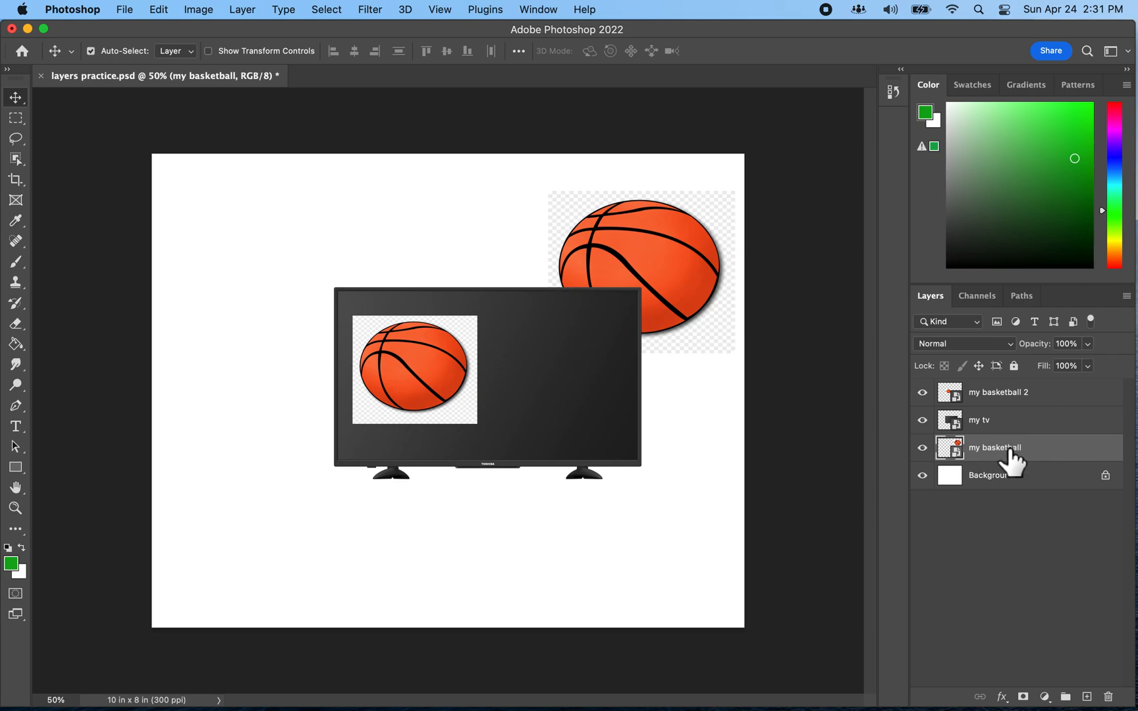
{"action": "left_click_drag", "start_coordinate": [1010, 460], "coordinate": [1011, 416]}
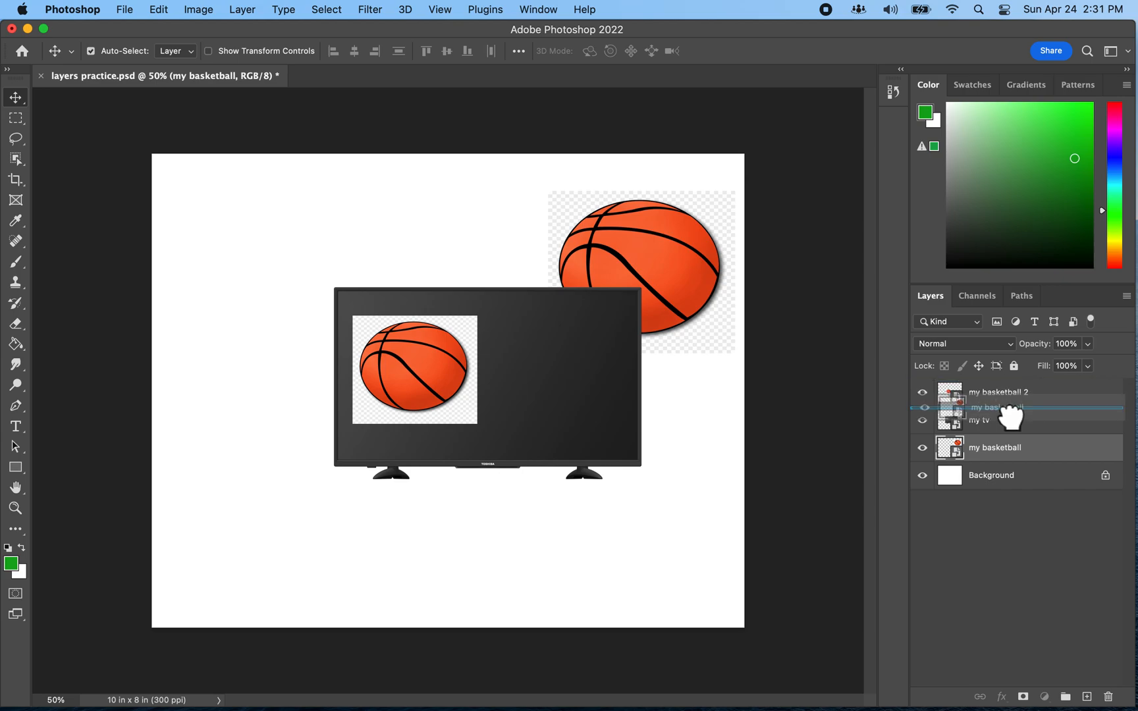
{"action": "left_click_drag", "start_coordinate": [1011, 416], "coordinate": [1014, 423]}
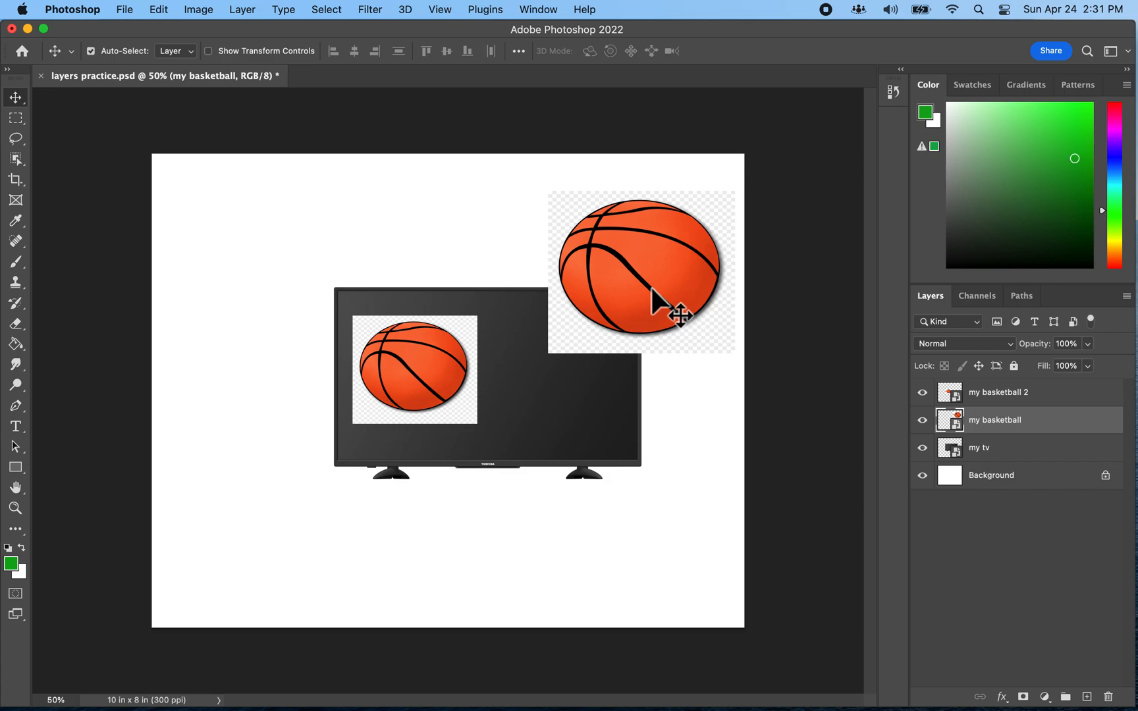
Scale my basketball down to about 18.23% by 15.17%, place it on the right half of the TV screen, and commit
{"action": "left_click", "coordinate": [168, 9]}
{"action": "mouse_move", "coordinate": [258, 359]}
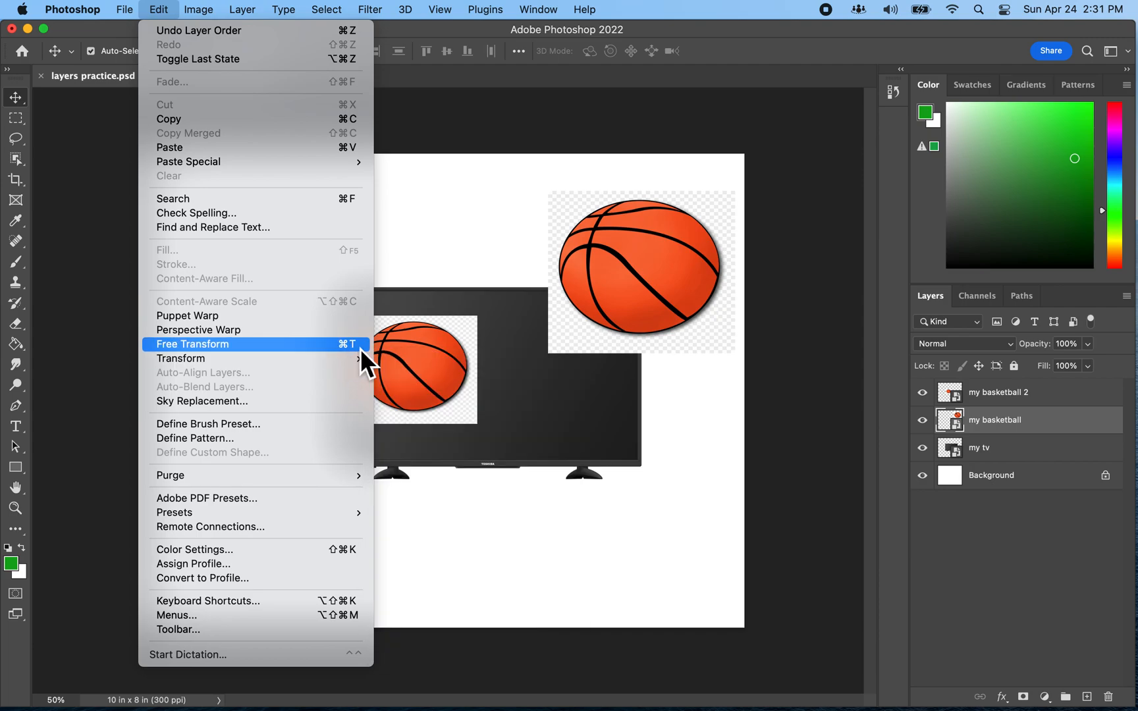
{"action": "left_click", "coordinate": [335, 346]}
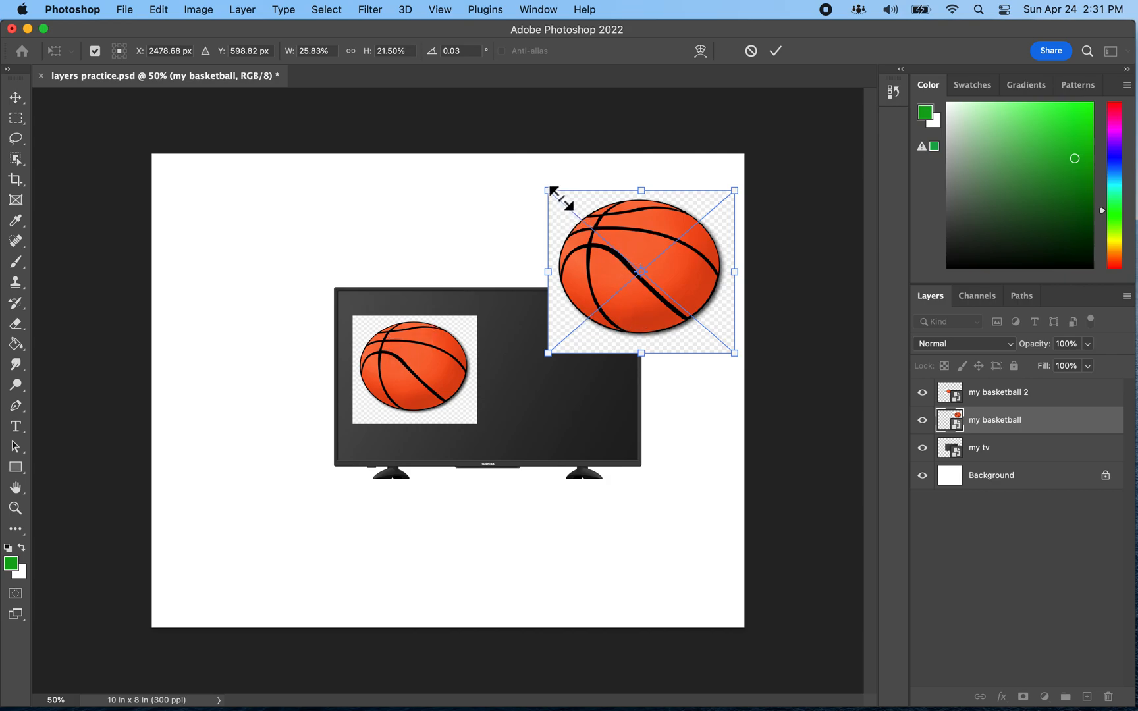
{"action": "left_click_drag", "start_coordinate": [565, 201], "coordinate": [565, 344]}
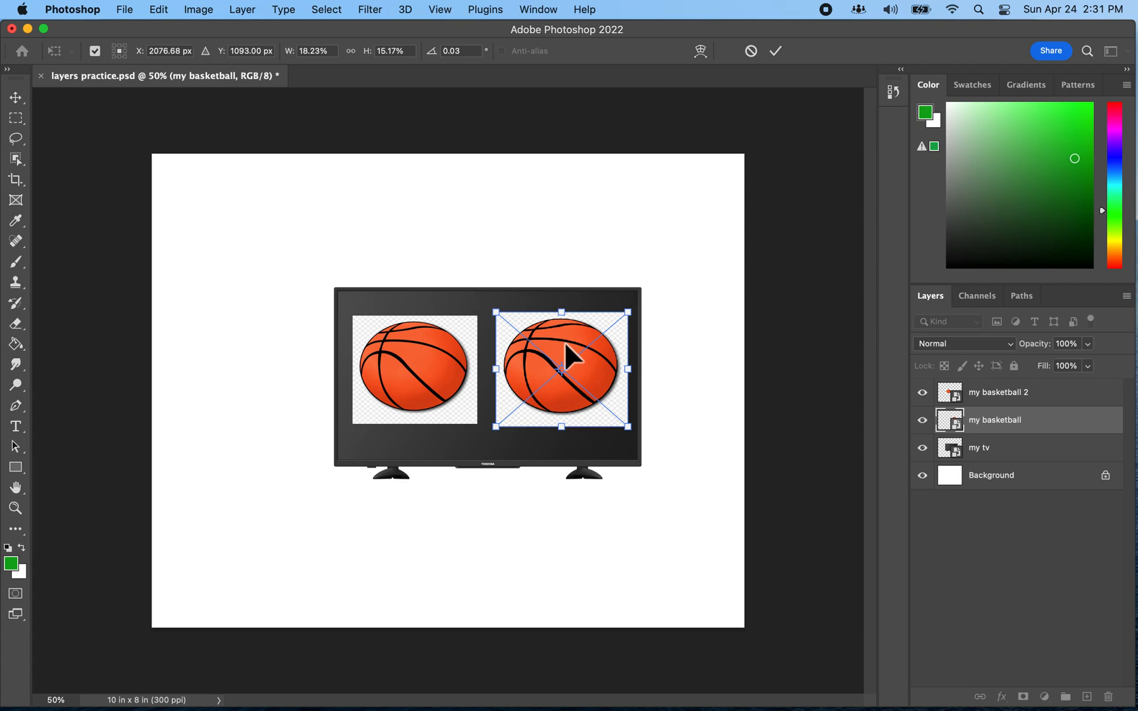
{"action": "key", "text": "Return"}
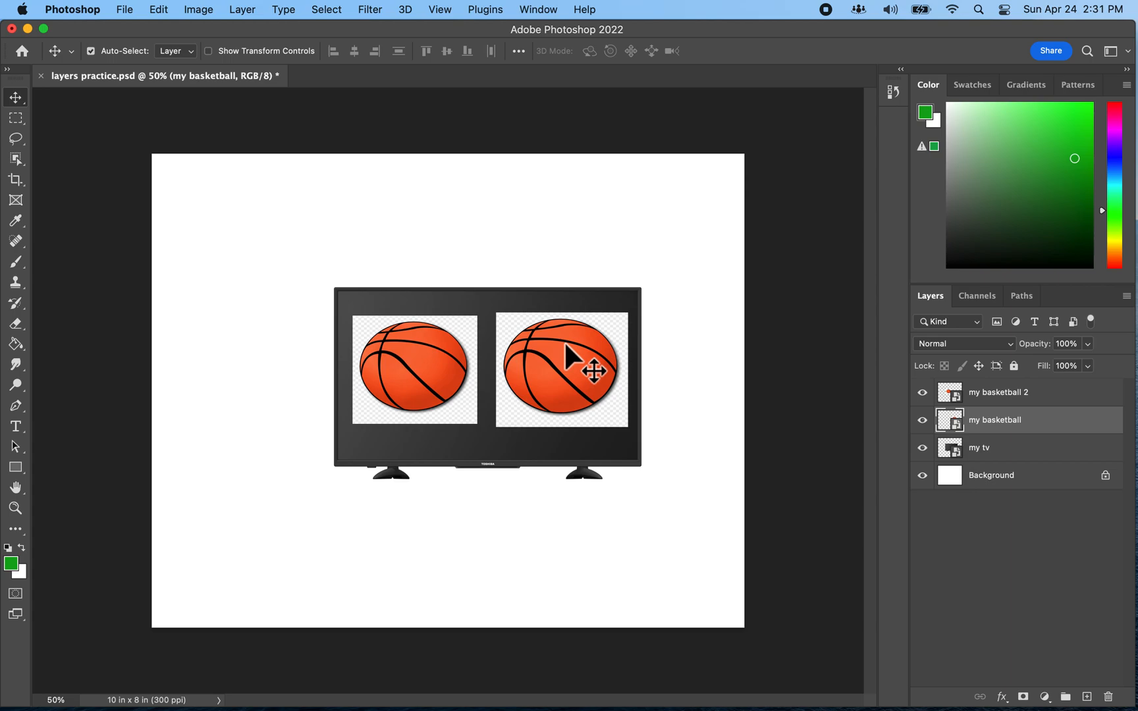
Save the document and add a new layer named yellow brush directly above the my basketball layer
{"action": "key", "text": "super+s"}
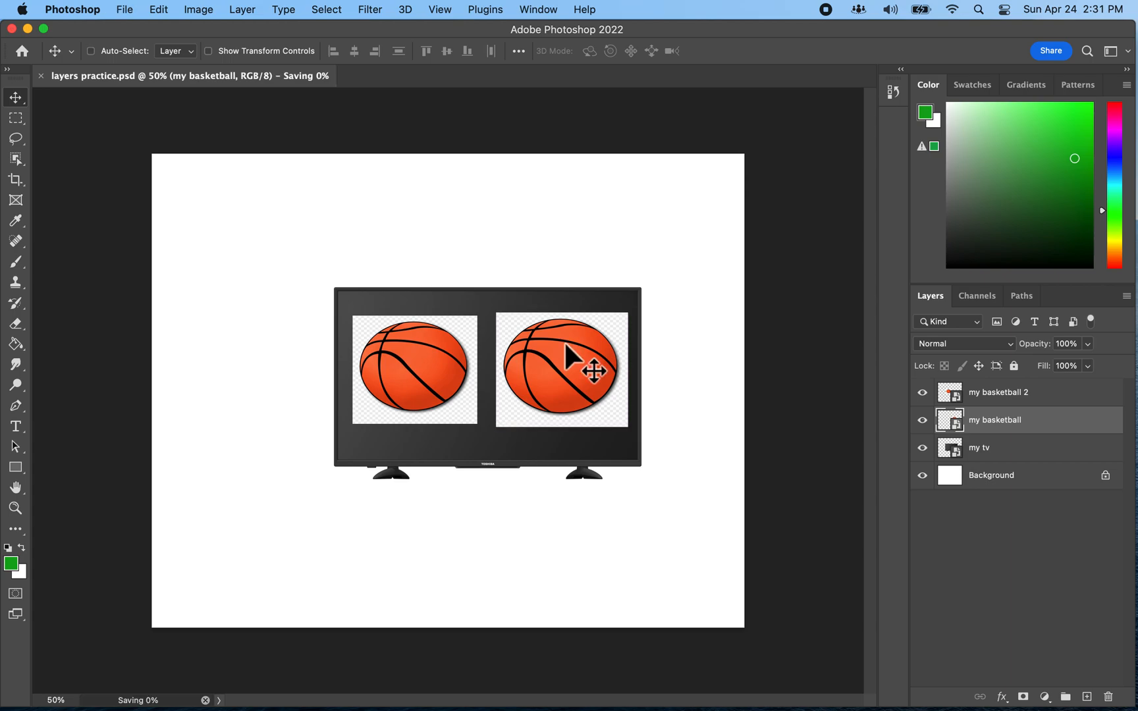
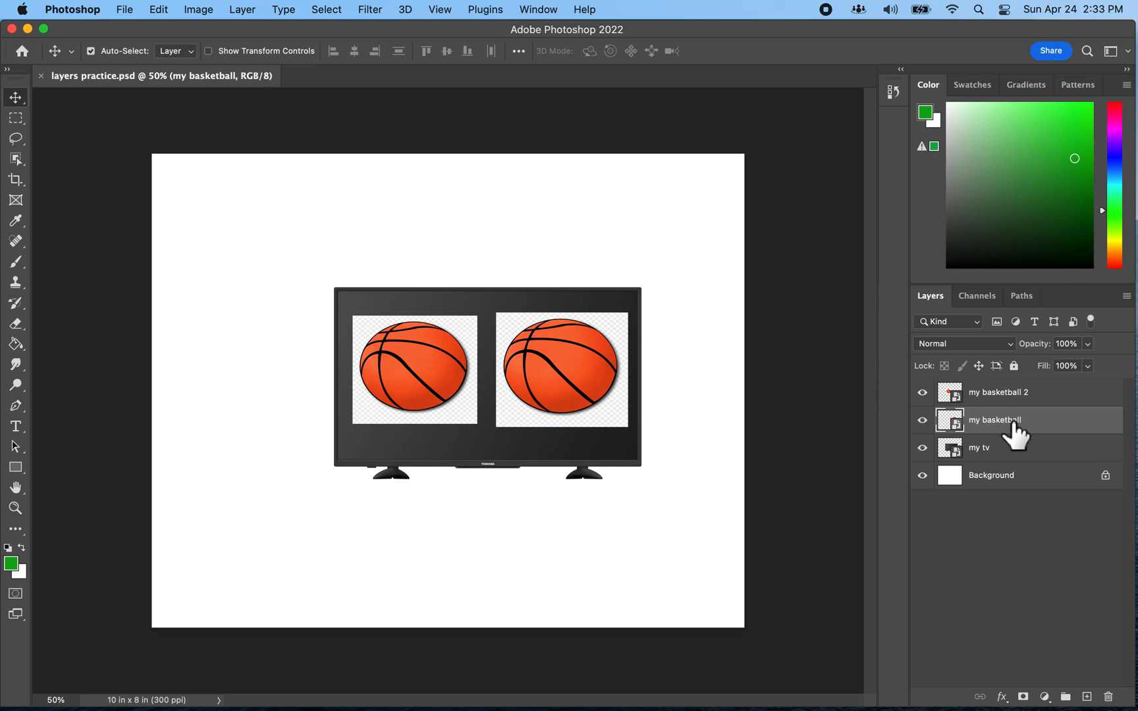
{"action": "left_click", "coordinate": [243, 9]}
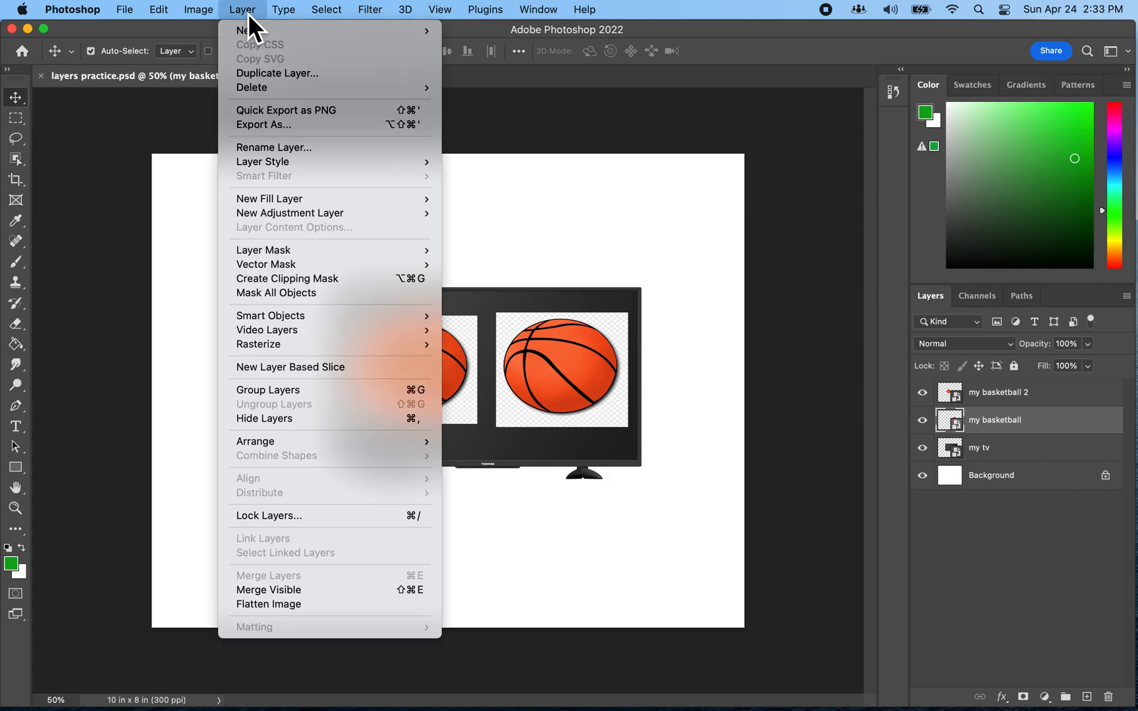
{"action": "mouse_move", "coordinate": [261, 33]}
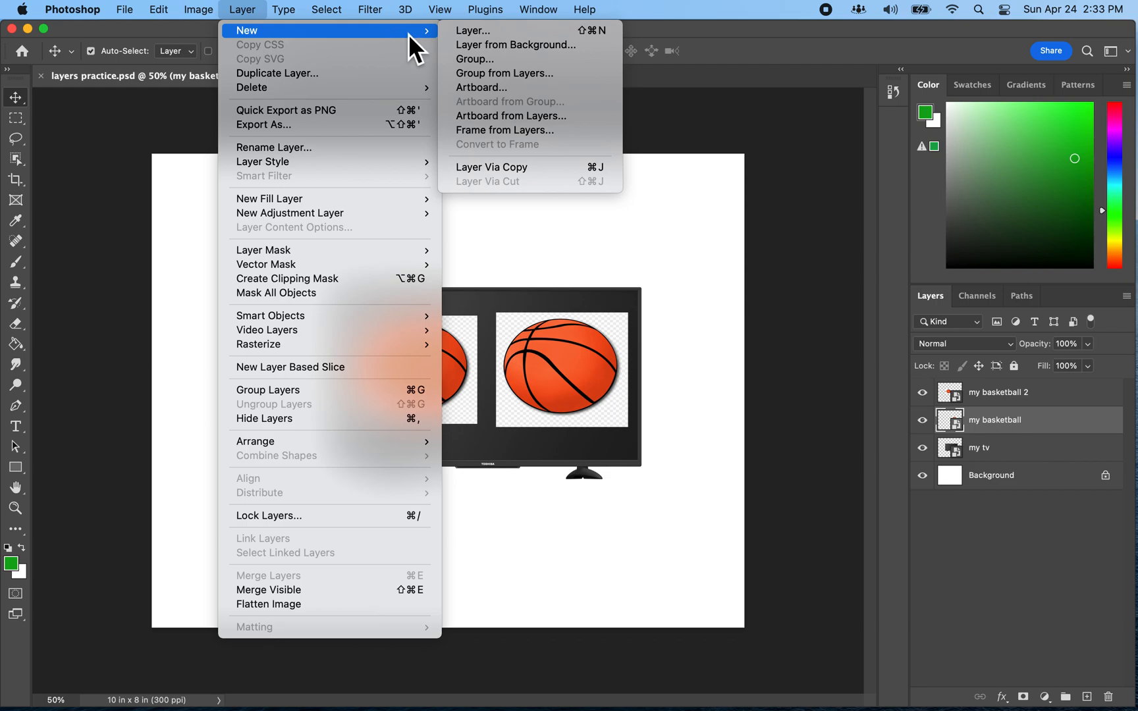
{"action": "left_click", "coordinate": [485, 35]}
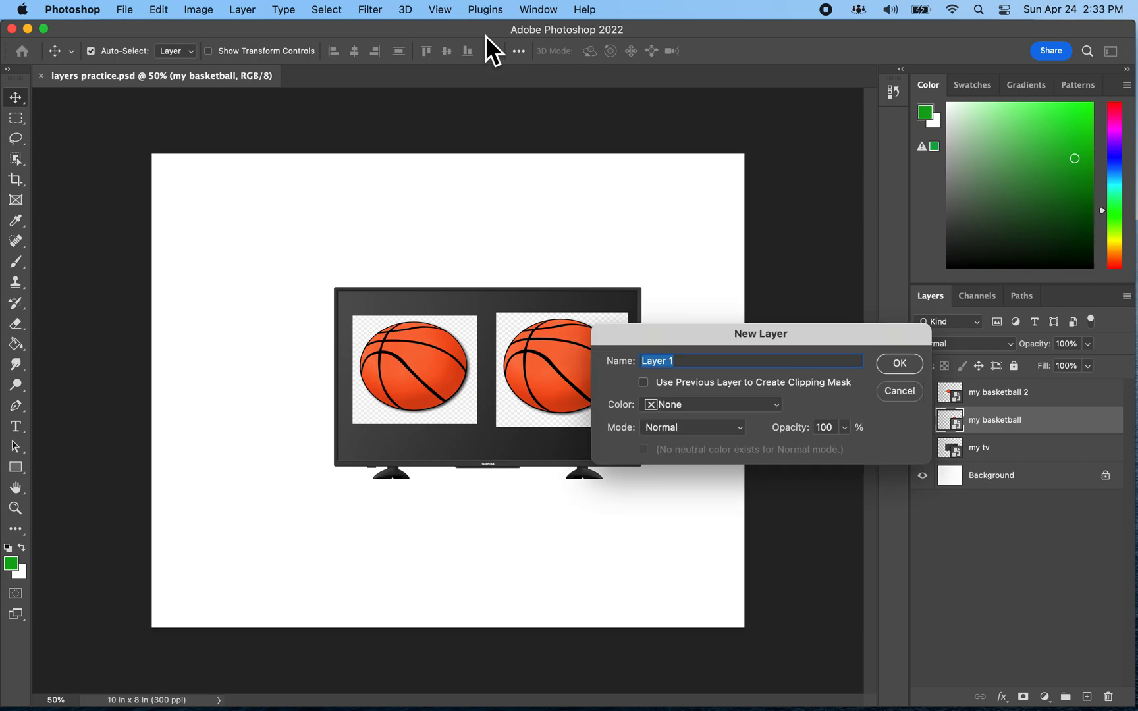
{"action": "type", "text": "yellow brush"}
{"action": "left_click", "coordinate": [897, 364]}
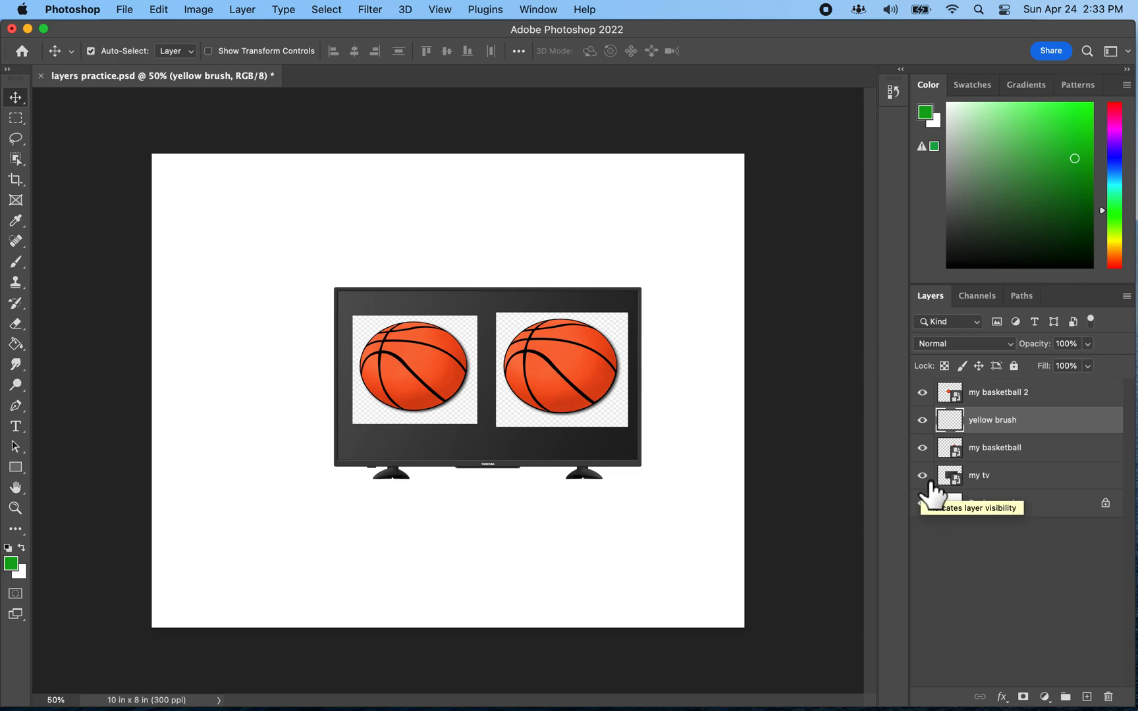
Hide the my basketball 2, my basketball and my tv layers to inspect the empty yellow brush layer, and show them again
{"action": "left_click", "coordinate": [922, 394]}
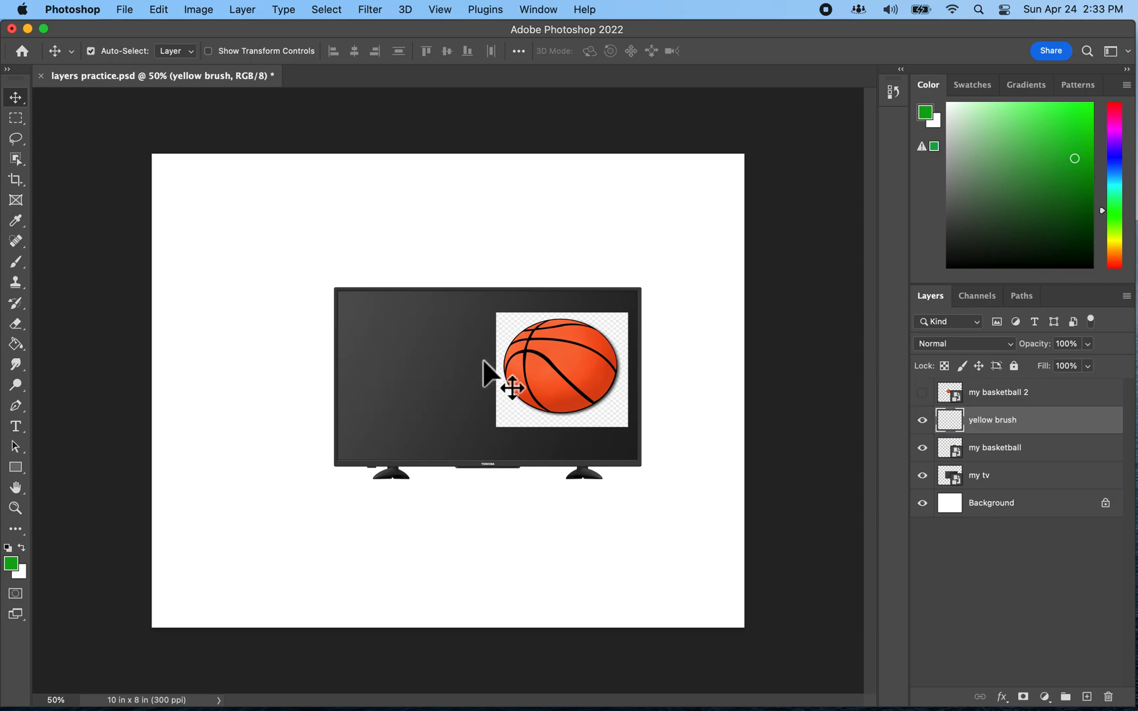
{"action": "left_click", "coordinate": [922, 393]}
{"action": "left_click", "coordinate": [923, 394]}
{"action": "left_click", "coordinate": [924, 449]}
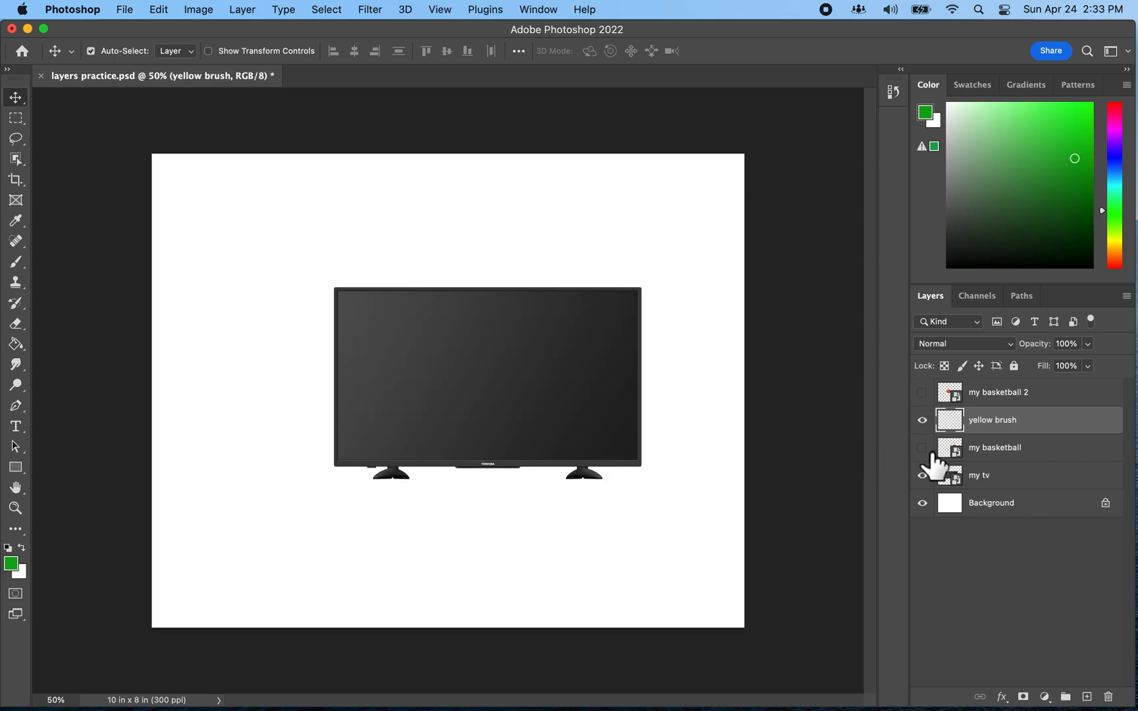
{"action": "left_click", "coordinate": [925, 477]}
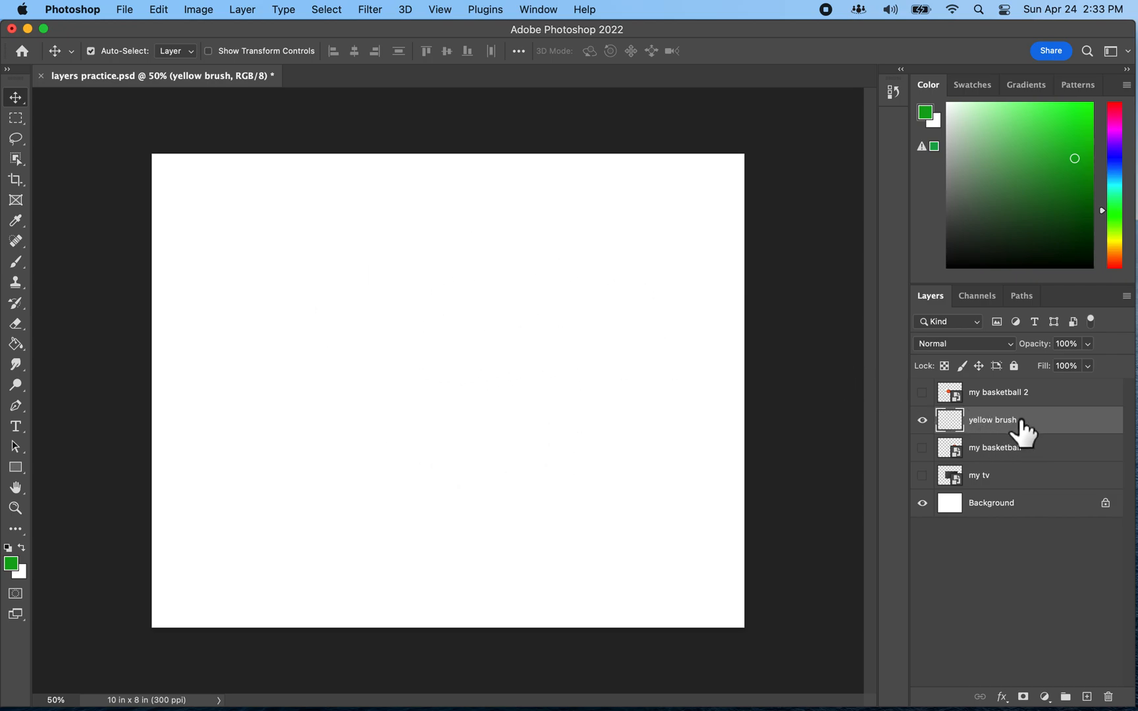
{"action": "left_click", "coordinate": [922, 474]}
{"action": "left_click", "coordinate": [922, 447]}
{"action": "left_click", "coordinate": [922, 392]}
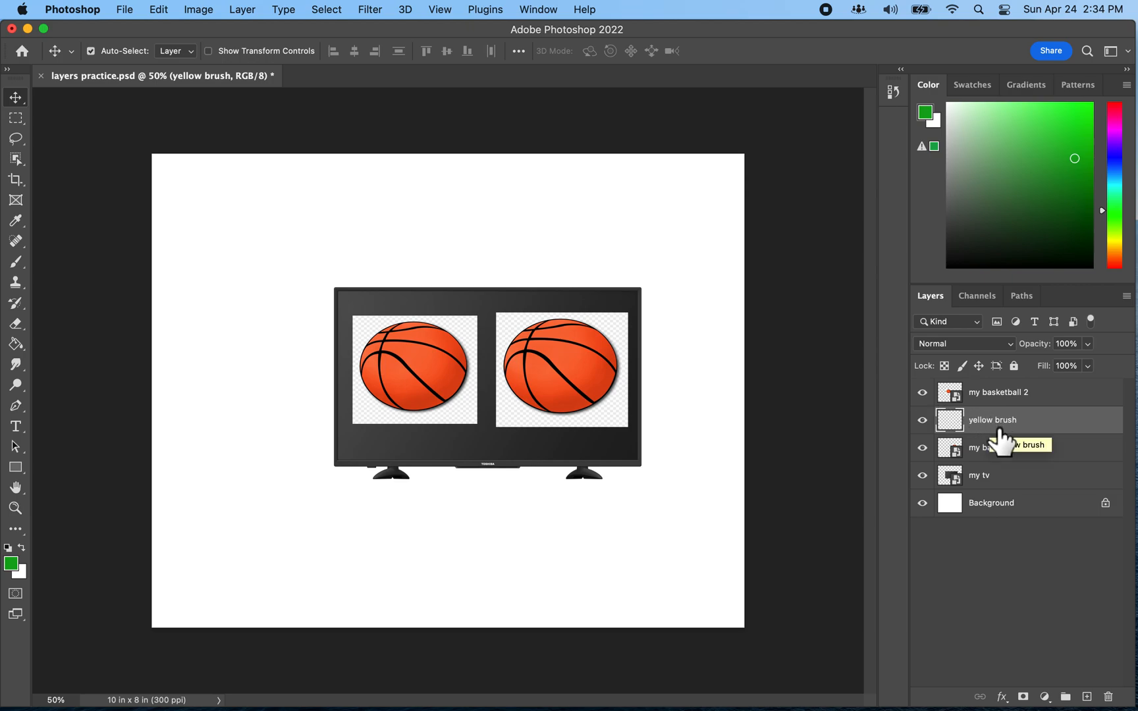
Set the foreground color to bright yellow, #d4f111
{"action": "left_click", "coordinate": [11, 564]}
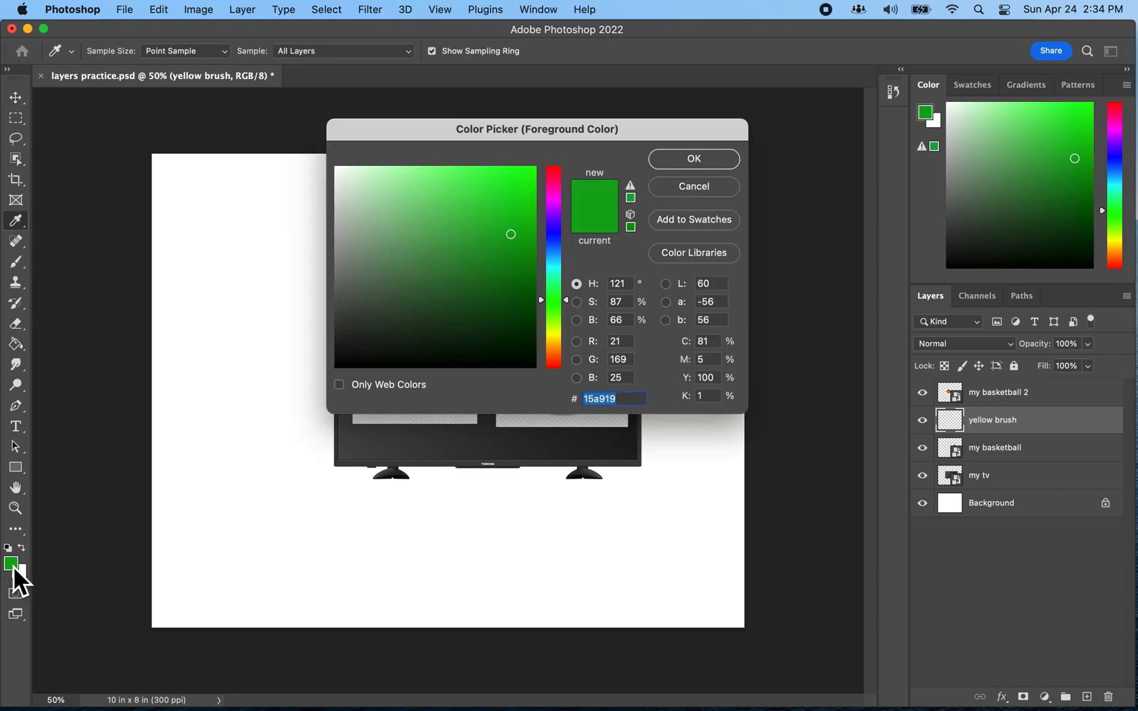
{"action": "left_click", "coordinate": [556, 331]}
{"action": "left_click", "coordinate": [531, 187]}
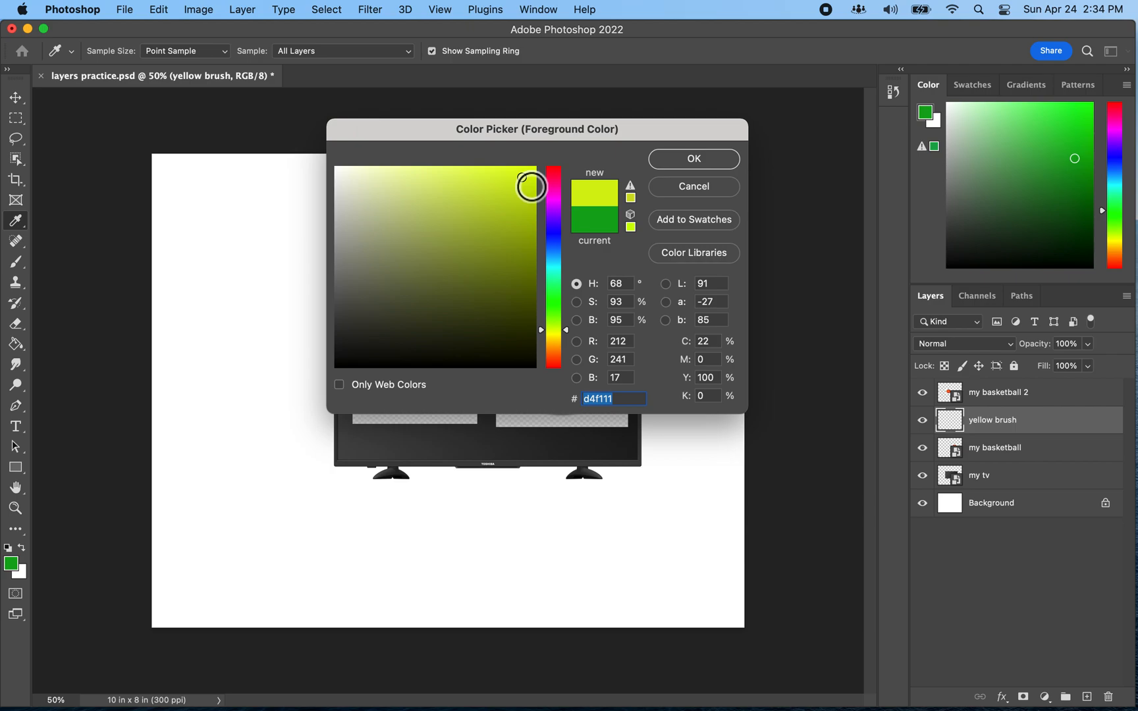
{"action": "left_click", "coordinate": [676, 161]}
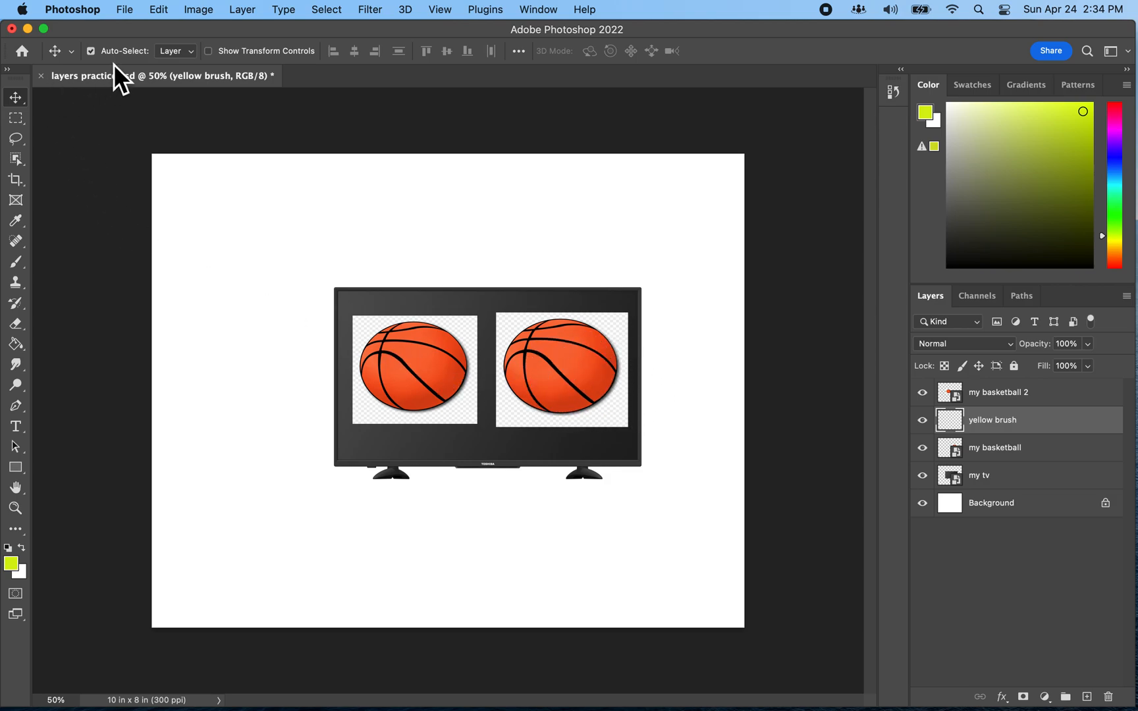
Paint over the entire right basketball in yellow on the yellow brush layer with the Brush tool
{"action": "left_click", "coordinate": [18, 304]}
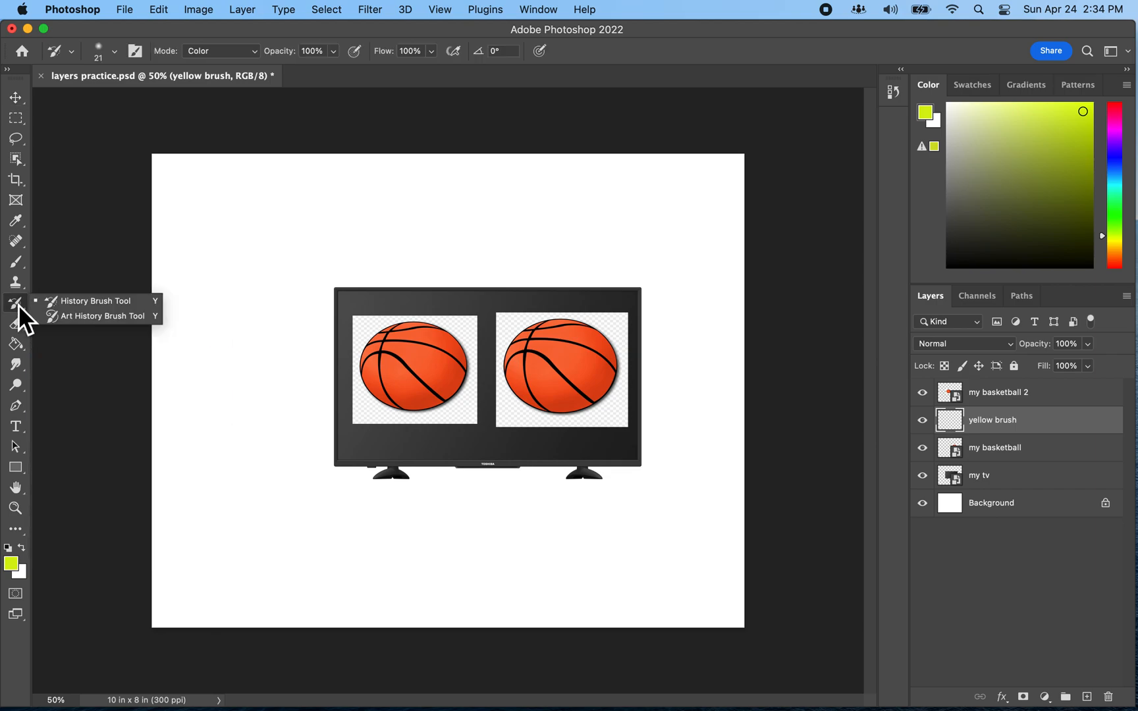
{"action": "left_click", "coordinate": [20, 268]}
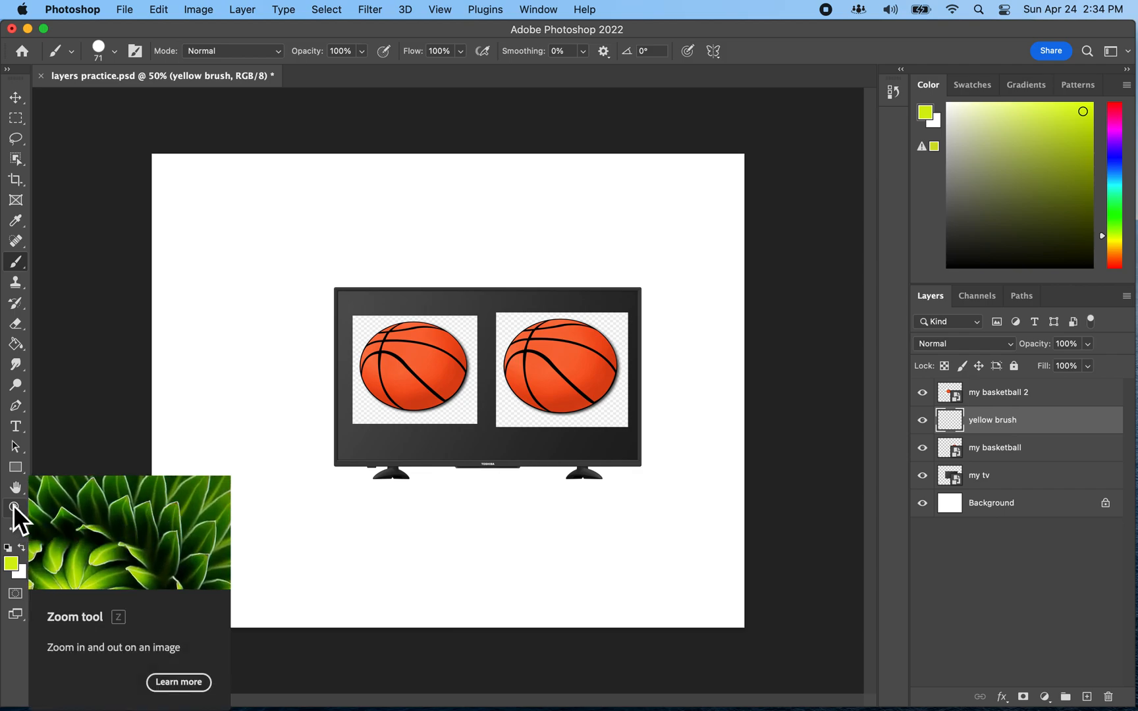
{"action": "left_click", "coordinate": [119, 58]}
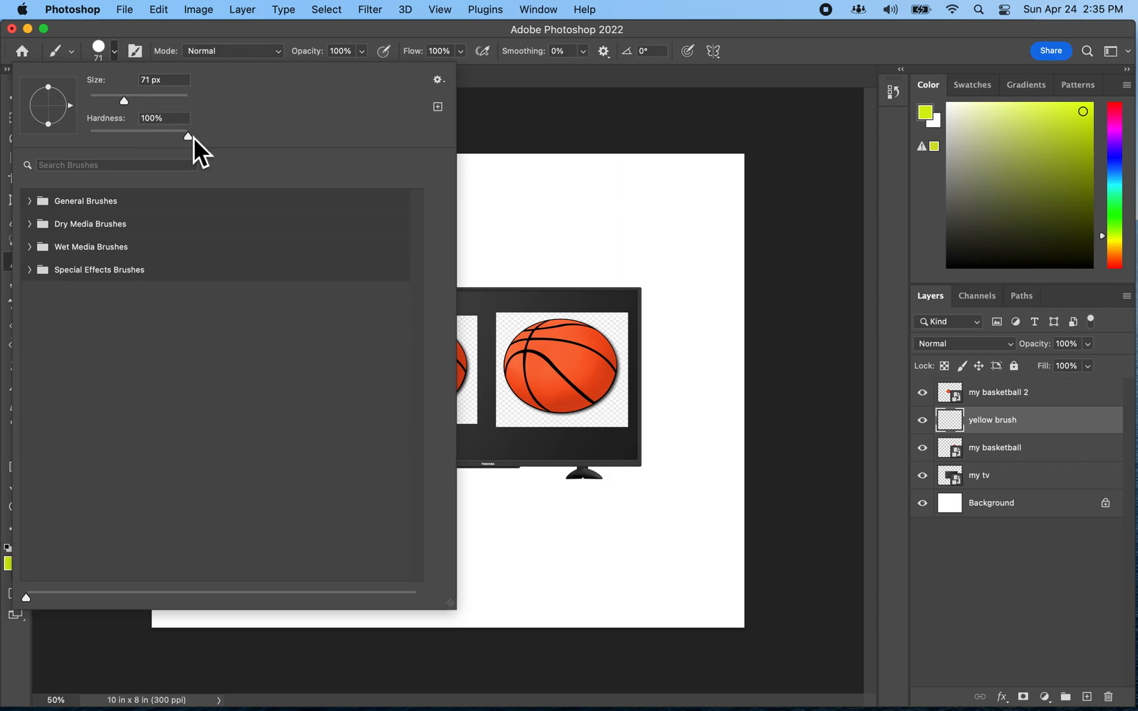
{"action": "left_click", "coordinate": [119, 57]}
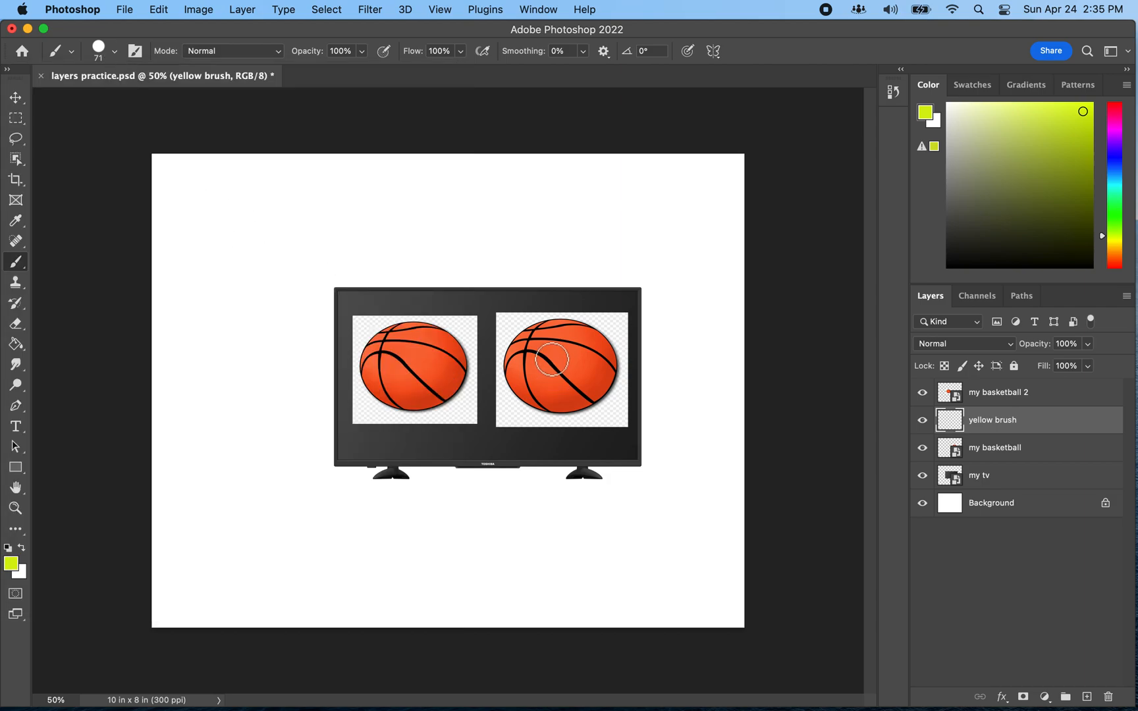
{"action": "mouse_move", "coordinate": [532, 343]}
{"action": "left_mouse_down"}
{"action": "mouse_move", "coordinate": [564, 337]}
{"action": "mouse_move", "coordinate": [519, 371]}
{"action": "mouse_move", "coordinate": [541, 412]}
{"action": "mouse_move", "coordinate": [573, 416]}
{"action": "mouse_move", "coordinate": [612, 402]}
{"action": "mouse_move", "coordinate": [619, 362]}
{"action": "mouse_move", "coordinate": [585, 335]}
{"action": "mouse_move", "coordinate": [558, 340]}
{"action": "mouse_move", "coordinate": [580, 349]}
{"action": "mouse_move", "coordinate": [557, 354]}
{"action": "mouse_move", "coordinate": [604, 353]}
{"action": "mouse_move", "coordinate": [586, 362]}
{"action": "mouse_move", "coordinate": [594, 353]}
{"action": "mouse_move", "coordinate": [611, 374]}
{"action": "mouse_move", "coordinate": [594, 402]}
{"action": "mouse_move", "coordinate": [606, 360]}
{"action": "mouse_move", "coordinate": [590, 382]}
{"action": "mouse_move", "coordinate": [553, 392]}
{"action": "mouse_move", "coordinate": [559, 367]}
{"action": "mouse_move", "coordinate": [532, 363]}
{"action": "mouse_move", "coordinate": [573, 354]}
{"action": "mouse_move", "coordinate": [587, 372]}
{"action": "mouse_move", "coordinate": [571, 392]}
{"action": "mouse_move", "coordinate": [584, 403]}
{"action": "mouse_move", "coordinate": [542, 395]}
{"action": "mouse_move", "coordinate": [530, 379]}
{"action": "mouse_move", "coordinate": [544, 395]}
{"action": "mouse_move", "coordinate": [581, 397]}
{"action": "mouse_move", "coordinate": [569, 356]}
{"action": "mouse_move", "coordinate": [561, 376]}
{"action": "mouse_move", "coordinate": [603, 358]}
{"action": "left_mouse_up"}
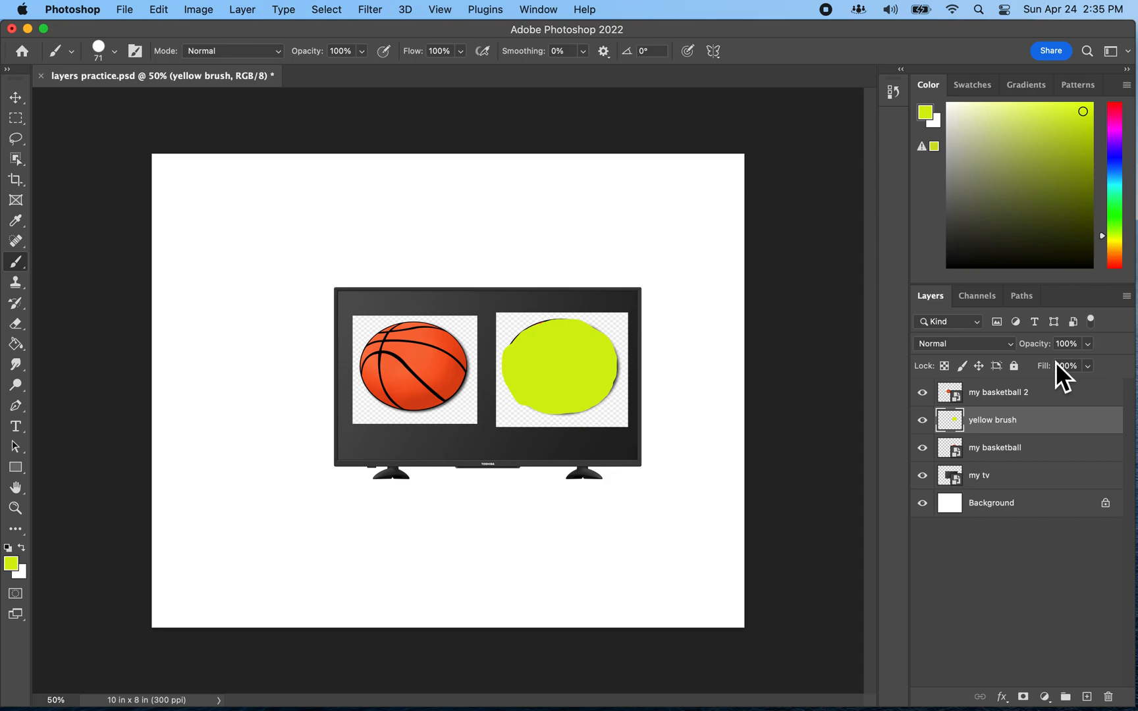
Try different opacities on the yellow brush layer, settle on 53%, and save the document
{"action": "left_click", "coordinate": [1088, 344]}
{"action": "left_click_drag", "start_coordinate": [1051, 370], "coordinate": [1054, 369]}
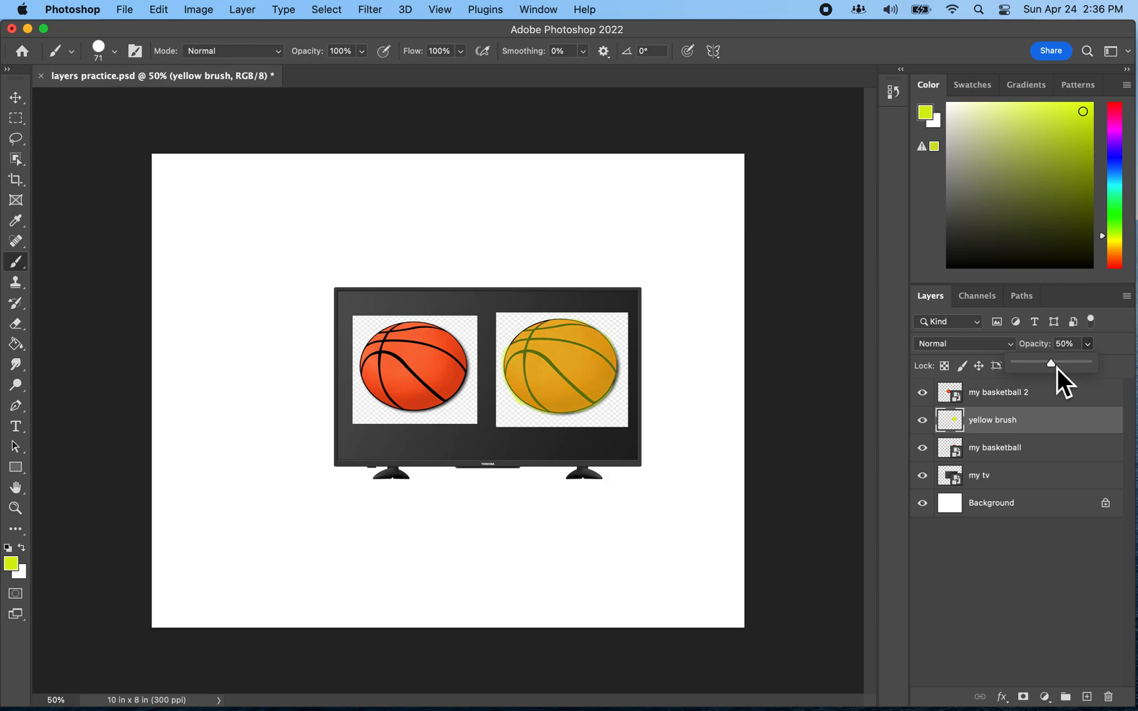
{"action": "left_click_drag", "start_coordinate": [1044, 370], "coordinate": [1052, 369]}
{"action": "left_click_drag", "start_coordinate": [1052, 368], "coordinate": [1009, 368]}
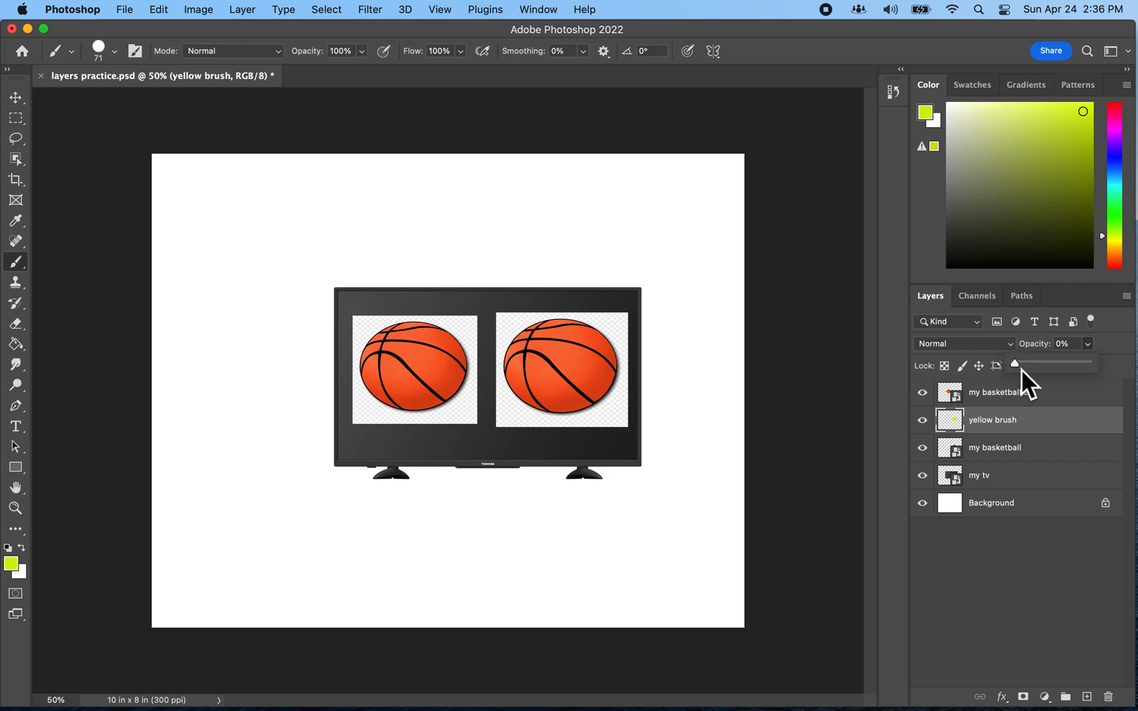
{"action": "left_click_drag", "start_coordinate": [1075, 368], "coordinate": [1074, 371]}
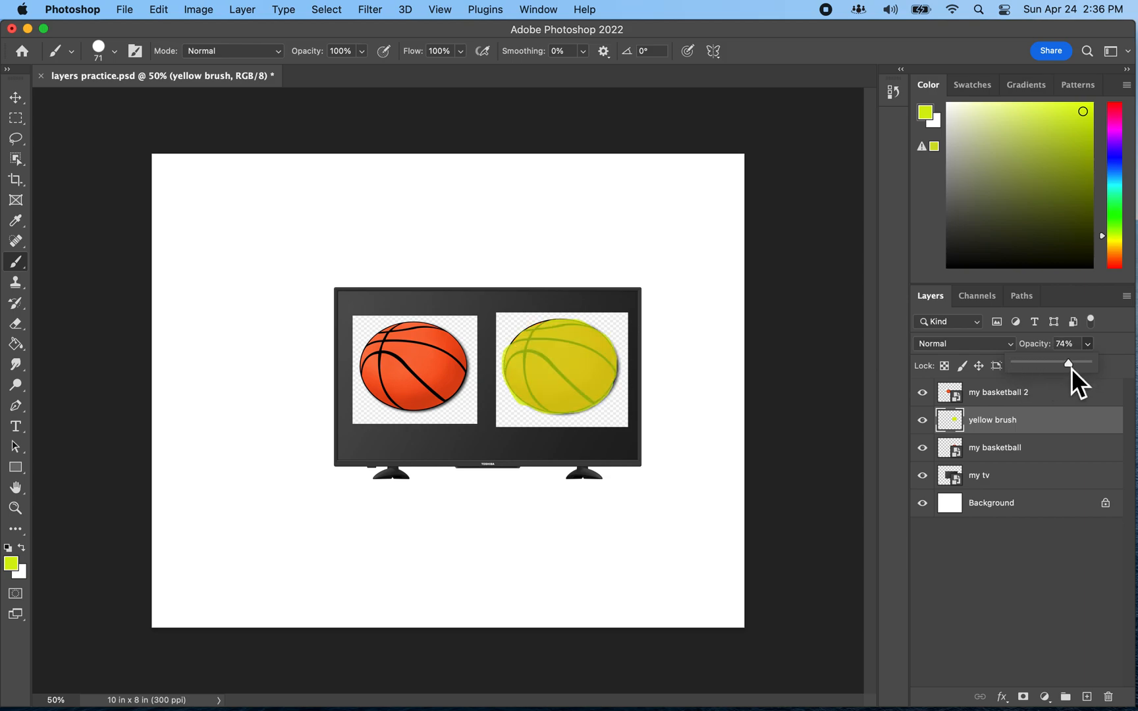
{"action": "left_click_drag", "start_coordinate": [1046, 367], "coordinate": [1062, 367]}
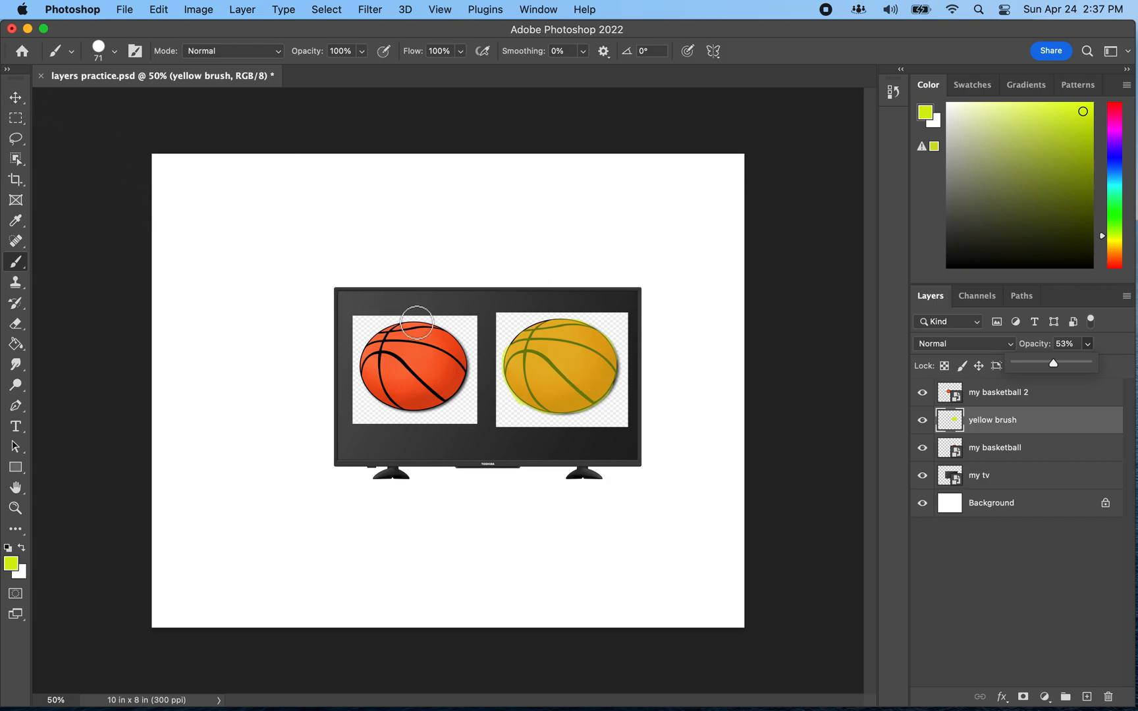
{"action": "key", "text": "cmd+s"}
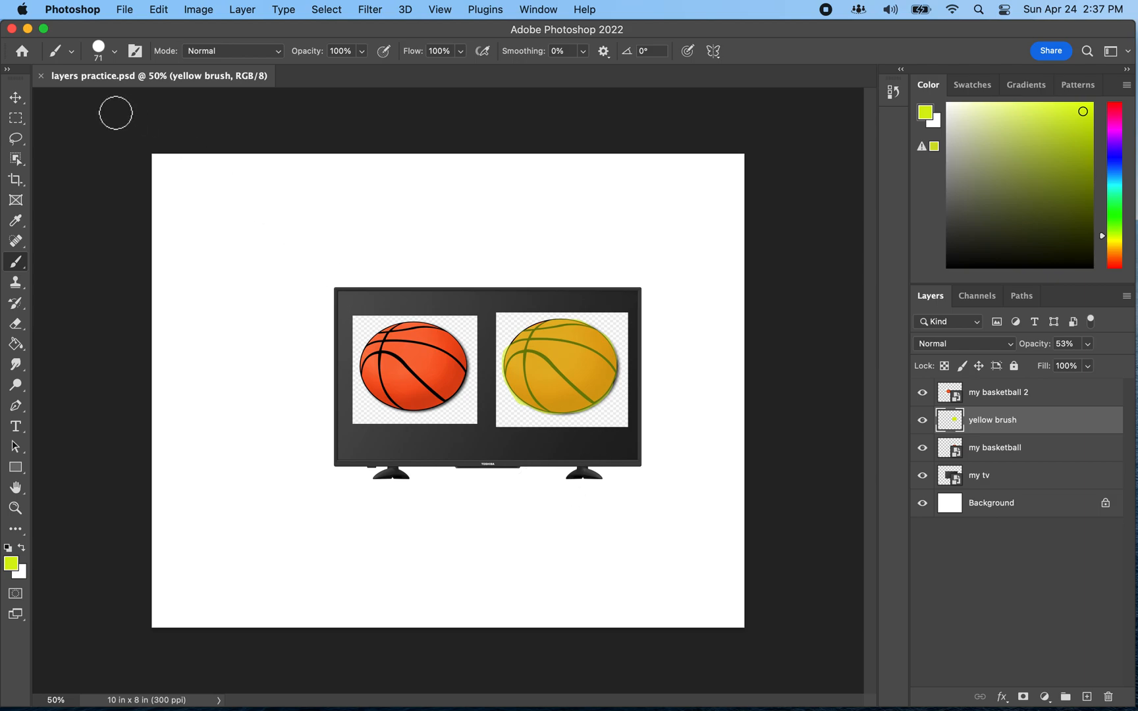
Spread both basketballs, the TV and the yellow paint apart across the canvas with the Move tool
{"action": "left_click", "coordinate": [15, 100]}
{"action": "left_click_drag", "start_coordinate": [413, 360], "coordinate": [251, 227]}
{"action": "left_click_drag", "start_coordinate": [445, 386], "coordinate": [292, 487]}
{"action": "left_click", "coordinate": [596, 366]}
{"action": "left_click_drag", "start_coordinate": [580, 372], "coordinate": [476, 246]}
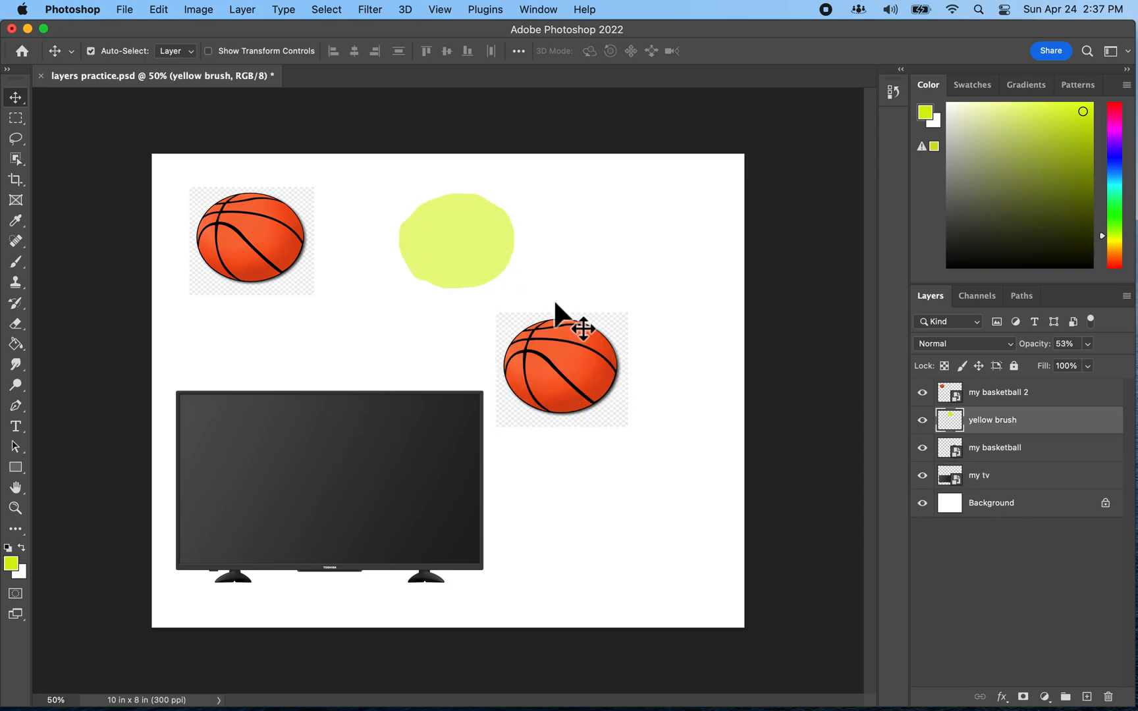
{"action": "left_click_drag", "start_coordinate": [571, 344], "coordinate": [658, 289]}
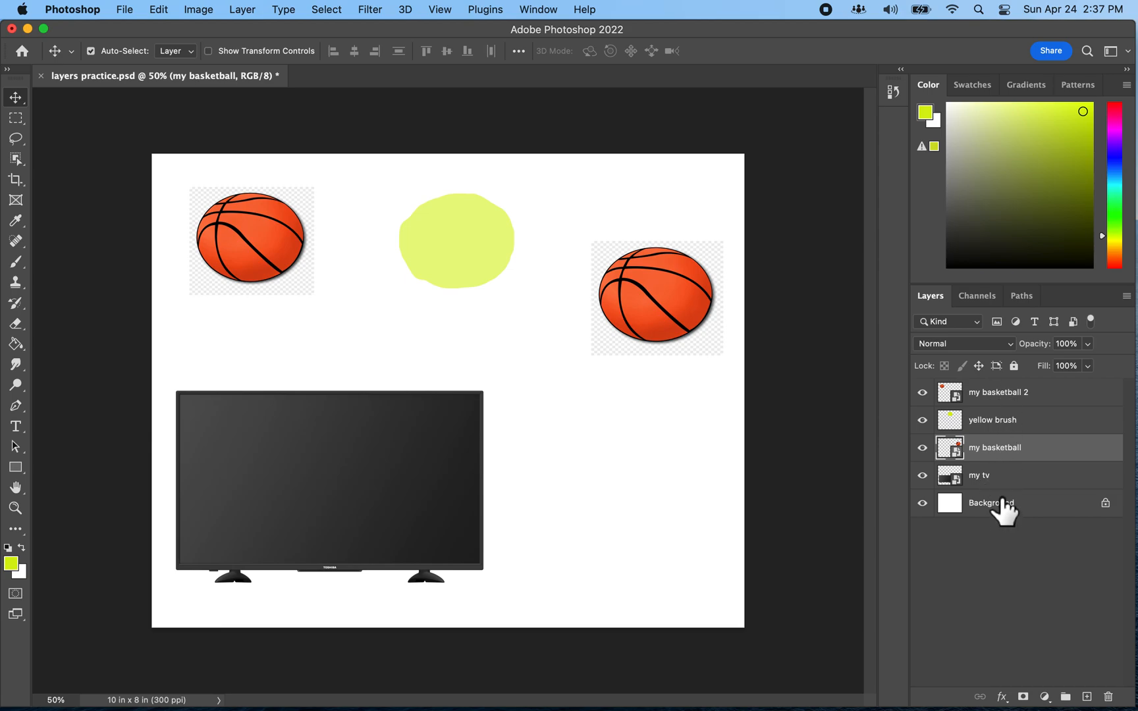
Undo the moves of all four layers and save the document
{"action": "key", "text": "super+z"}
{"action": "key", "text": "super+z"}
{"action": "key", "text": "super+z"}
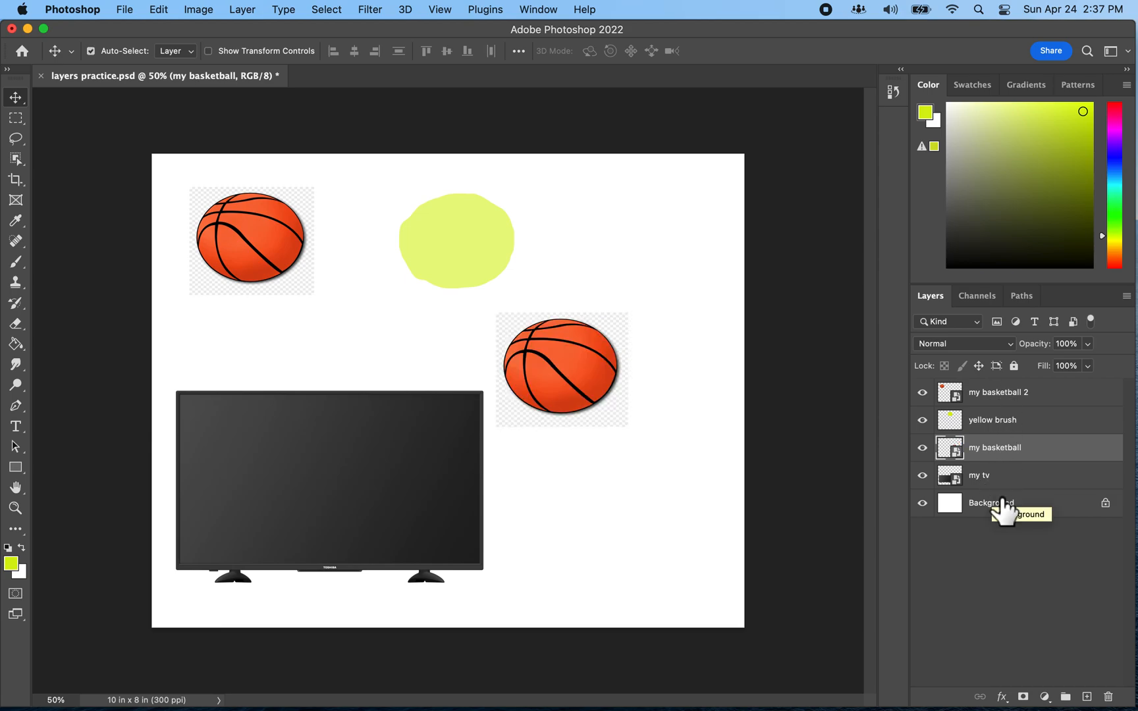
{"action": "key", "text": "super+z"}
{"action": "key", "text": "super+z"}
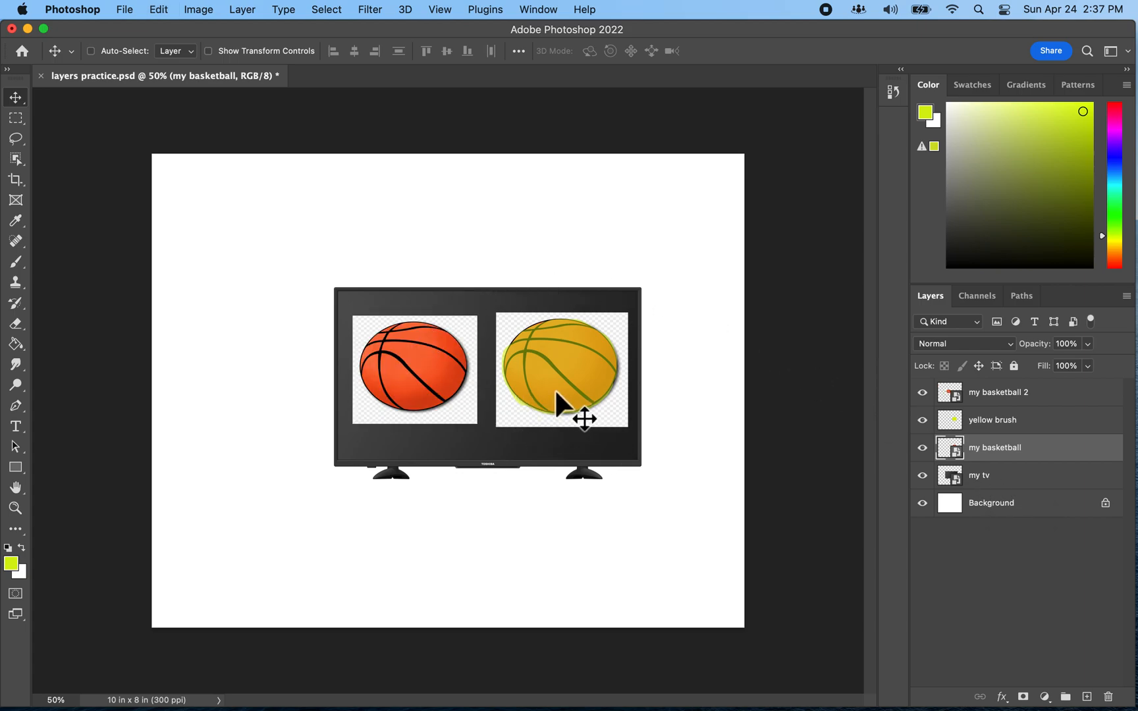
{"action": "key", "text": "super+s"}
Deselect all layers, display the document properties to review the canvas settings and layer list, and hide the properties again
{"action": "mouse_move", "coordinate": [850, 691]}
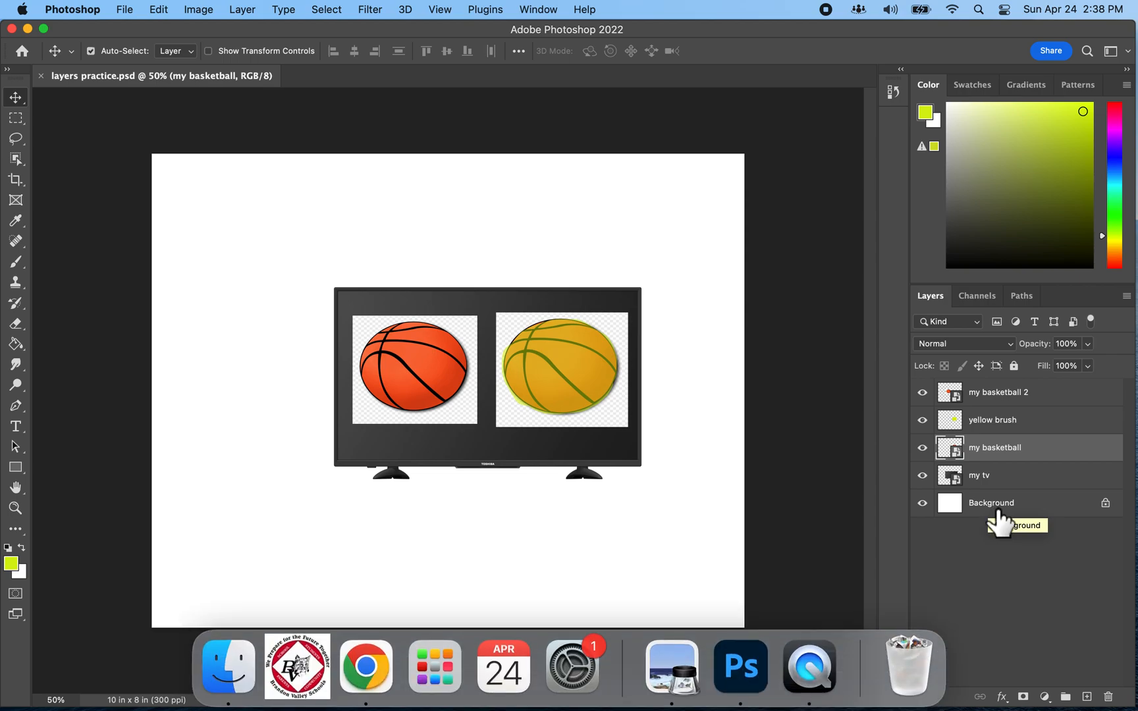
{"action": "key", "text": "super"}
{"action": "left_click", "coordinate": [850, 552]}
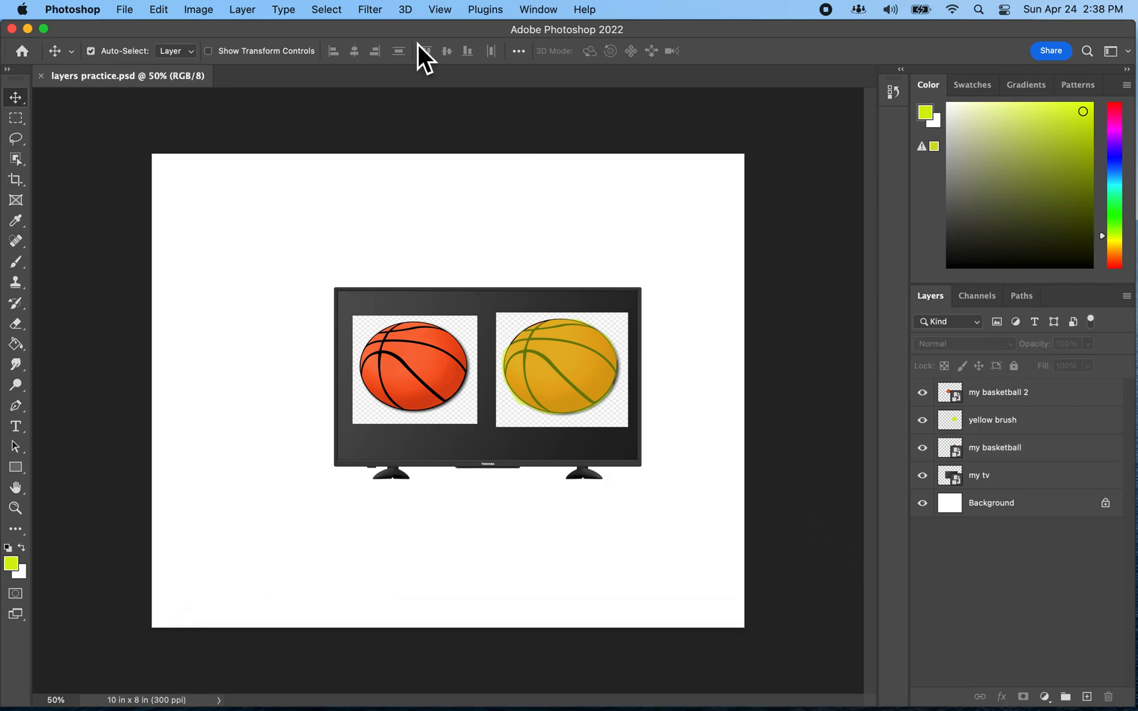
{"action": "left_click", "coordinate": [532, 13]}
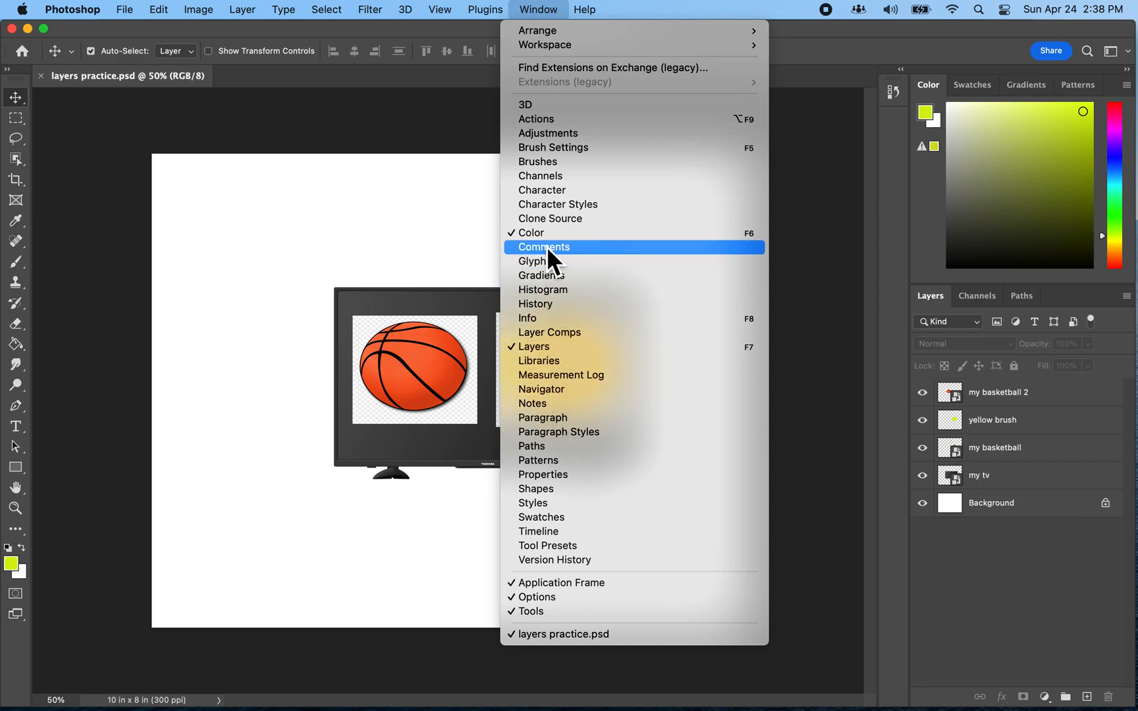
{"action": "left_click", "coordinate": [569, 476]}
{"action": "scroll", "coordinate": [1004, 638], "scroll_direction": "down", "scroll_amount": 1}
{"action": "scroll", "coordinate": [1004, 638], "scroll_direction": "up", "scroll_amount": 3}
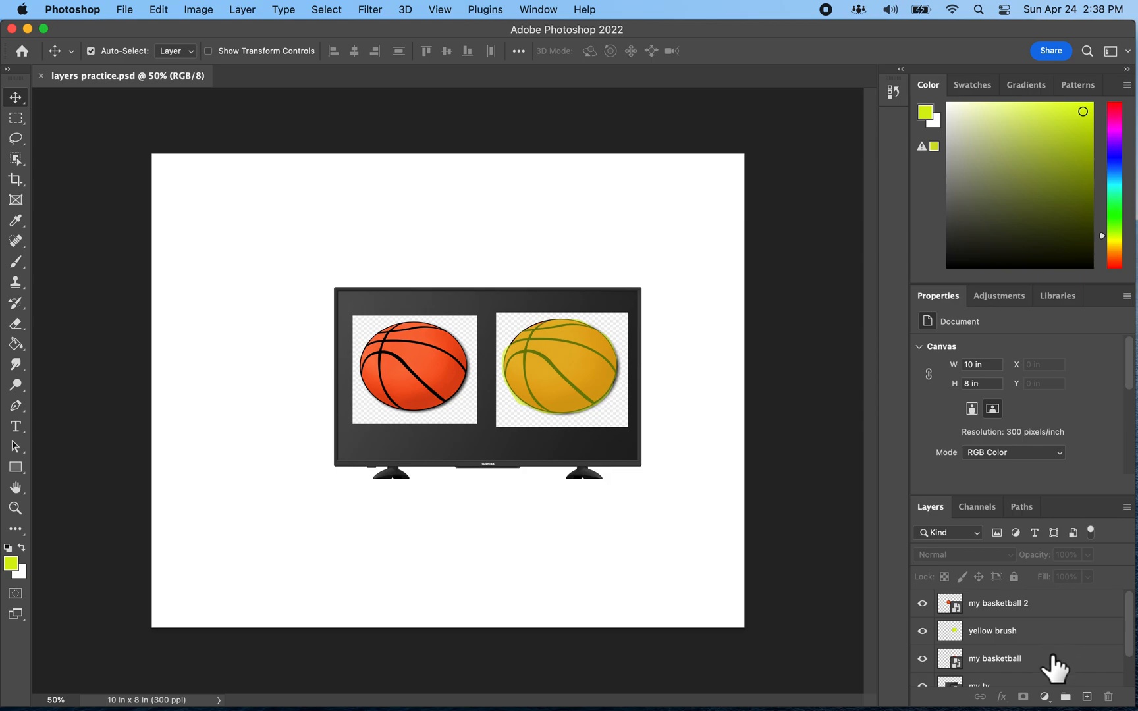
{"action": "scroll", "coordinate": [1054, 667], "scroll_direction": "down", "scroll_amount": 2}
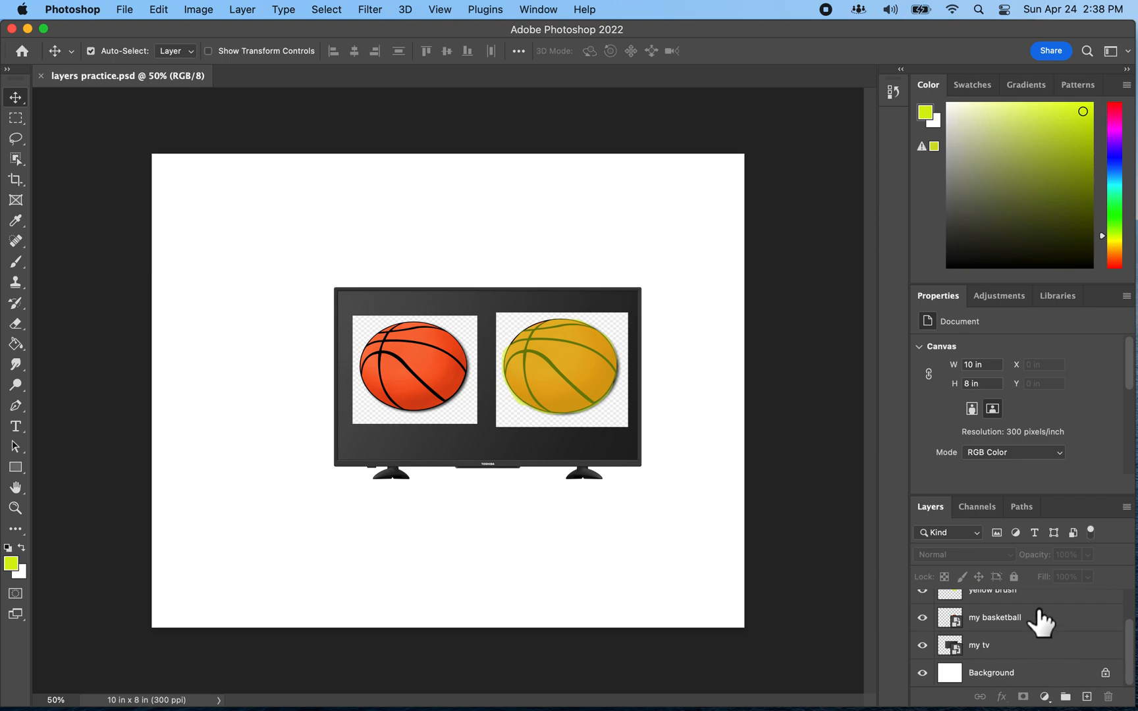
{"action": "scroll", "coordinate": [1041, 622], "scroll_direction": "up", "scroll_amount": 2}
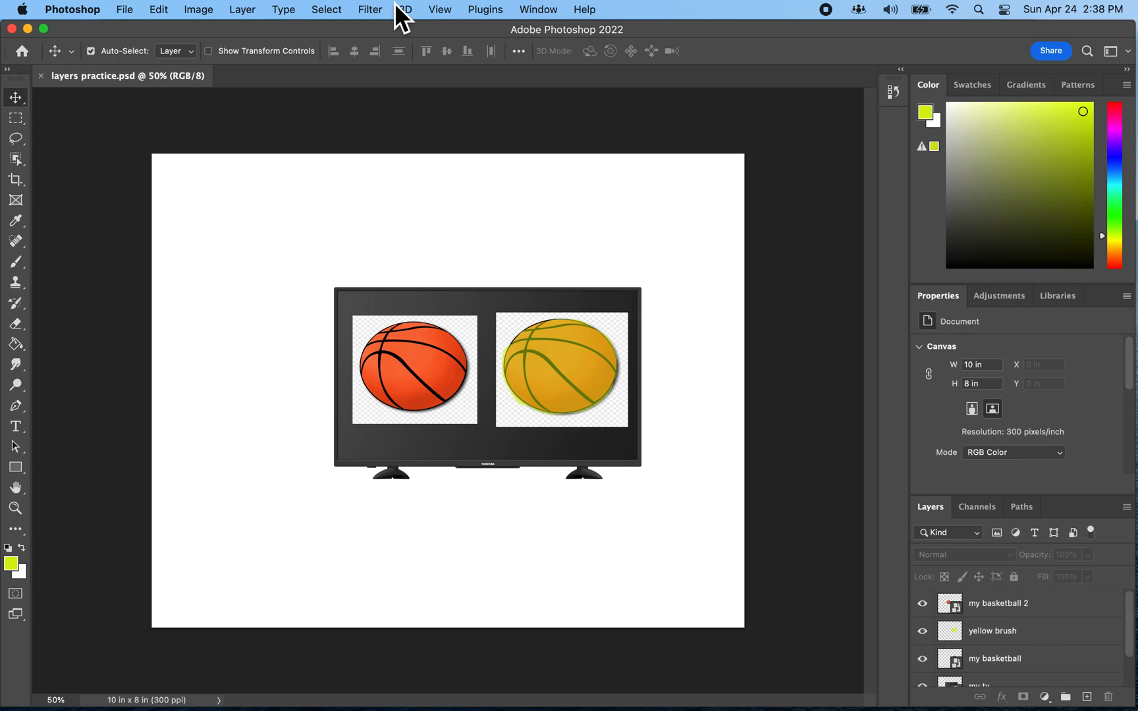
{"action": "left_click", "coordinate": [549, 11]}
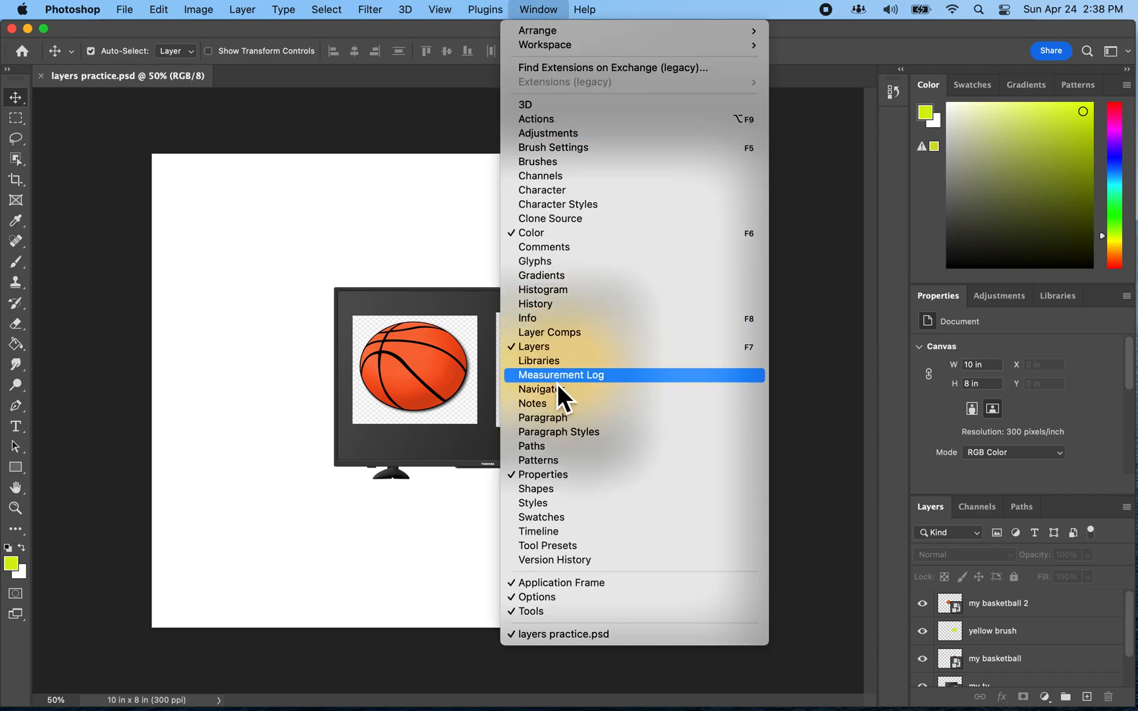
{"action": "left_click", "coordinate": [559, 475]}
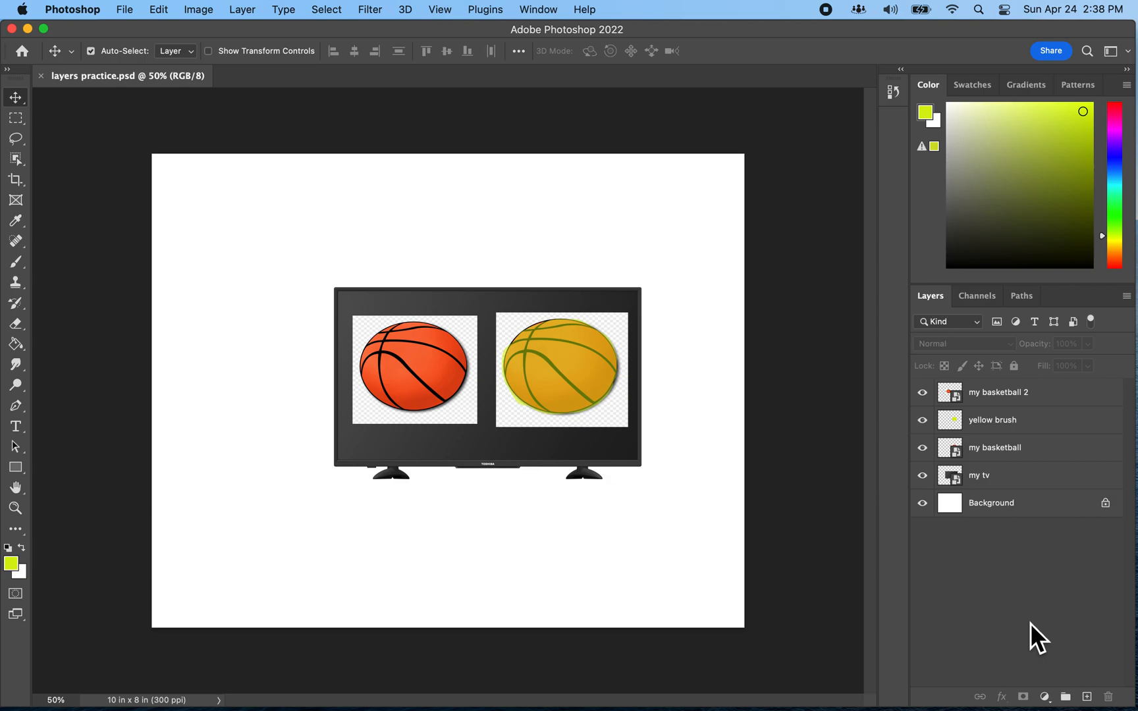
Capture a full-screen screenshot of the finished composition with its layer list, and check it in the preview before closing it
{"action": "key", "text": "super"}
{"action": "key", "text": "super"}
{"action": "key", "text": "super+shift+3"}
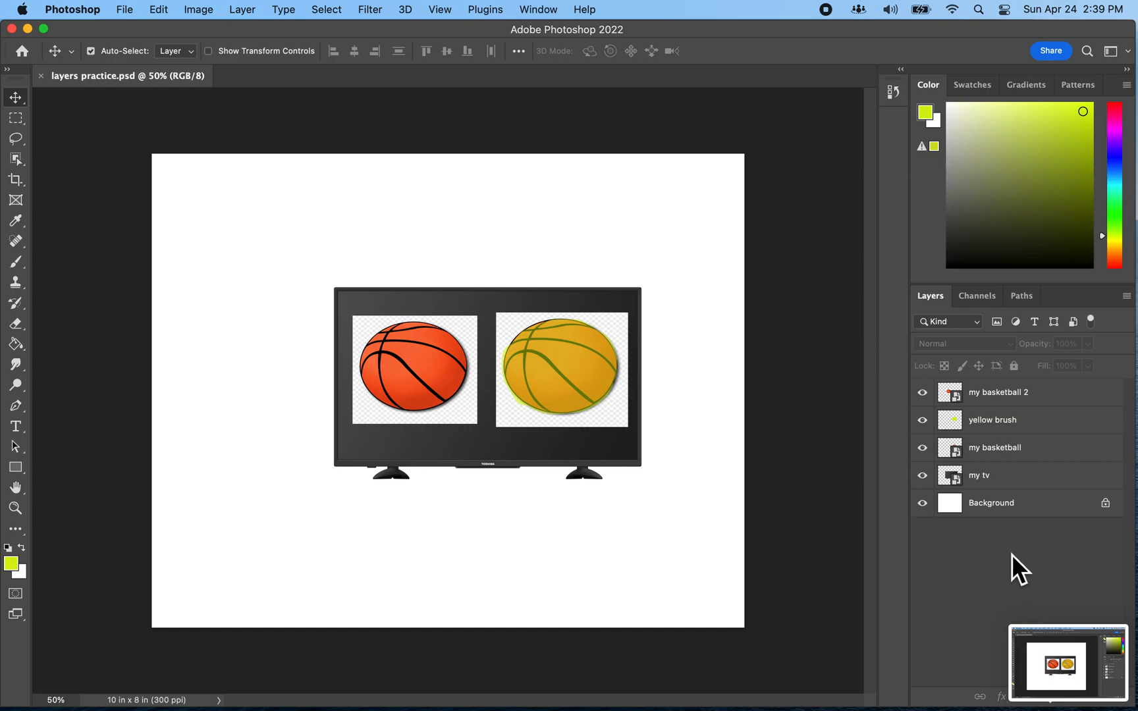
{"action": "left_click", "coordinate": [1073, 658]}
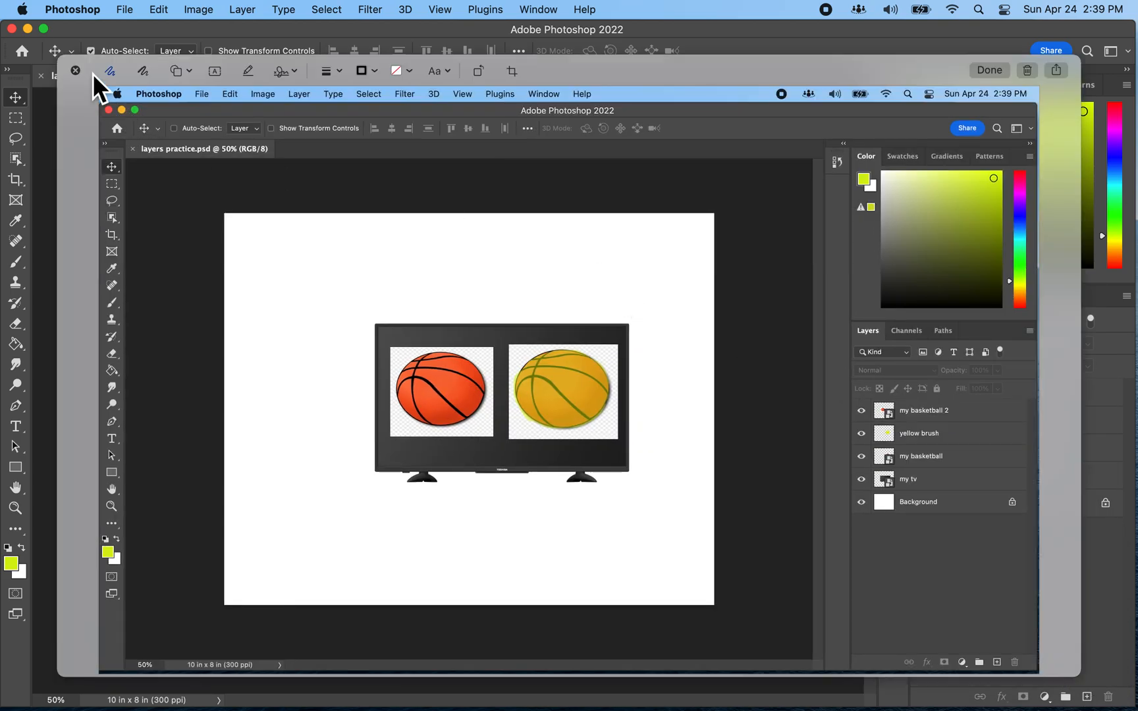
{"action": "left_click", "coordinate": [79, 71]}
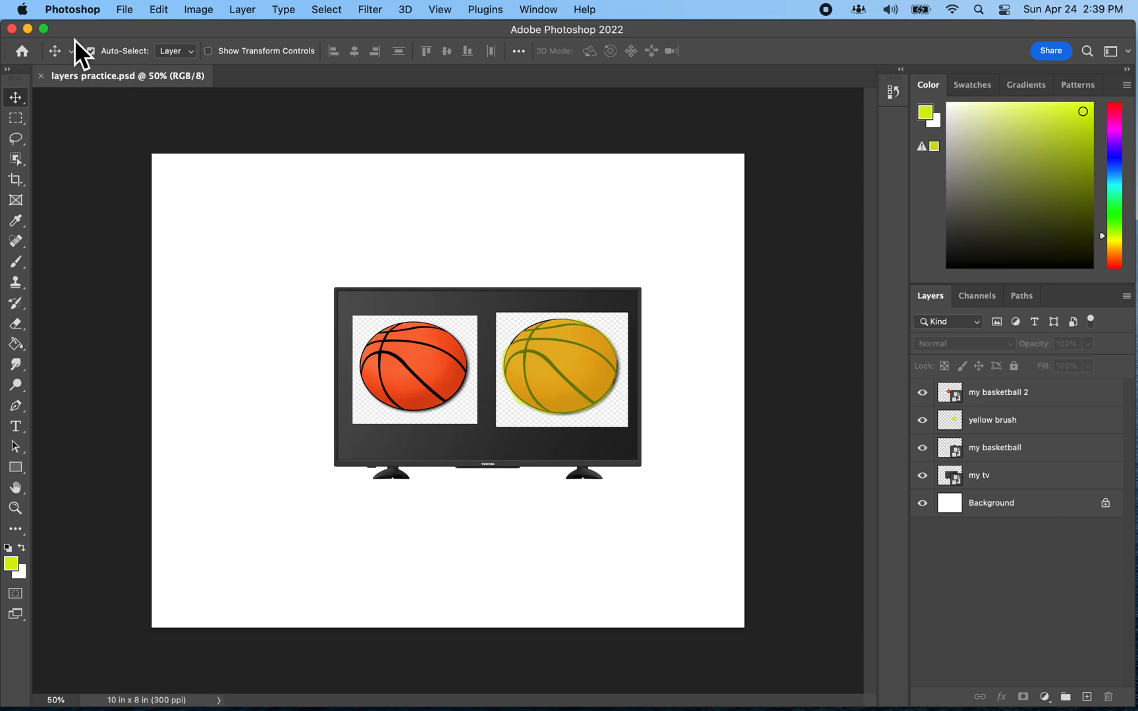
Minimize the Photoshop and browser windows and move the two newest screenshot files to open space near the middle of the desktop
{"action": "left_click", "coordinate": [29, 29]}
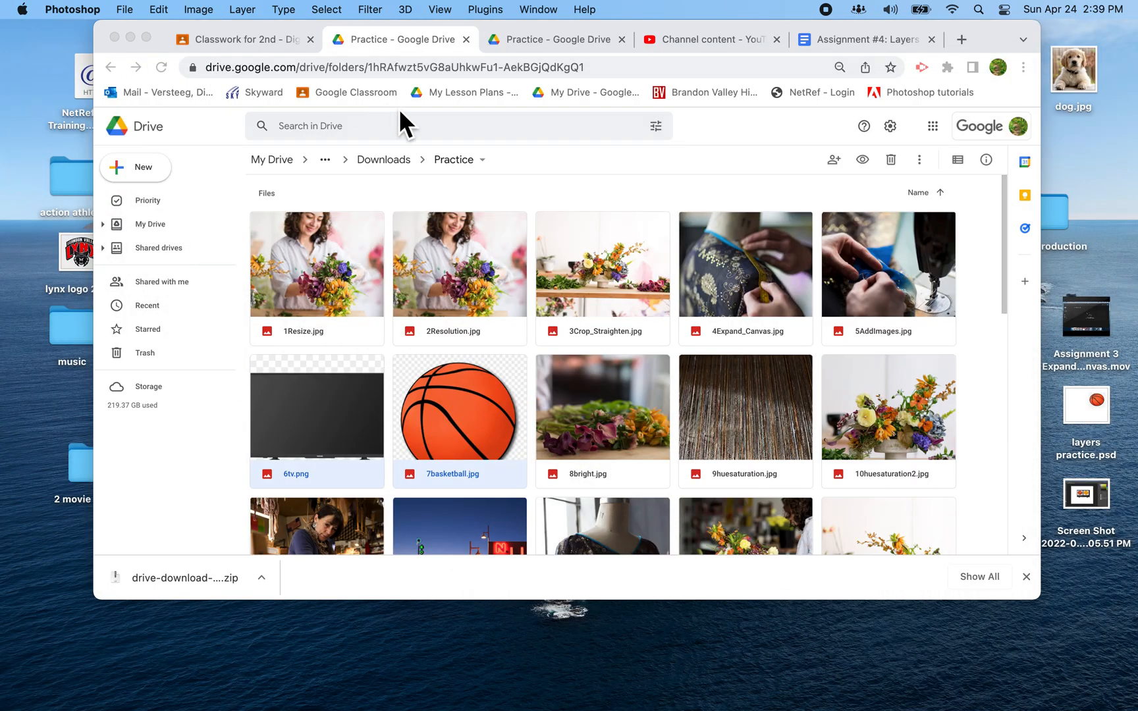
{"action": "left_click", "coordinate": [131, 38]}
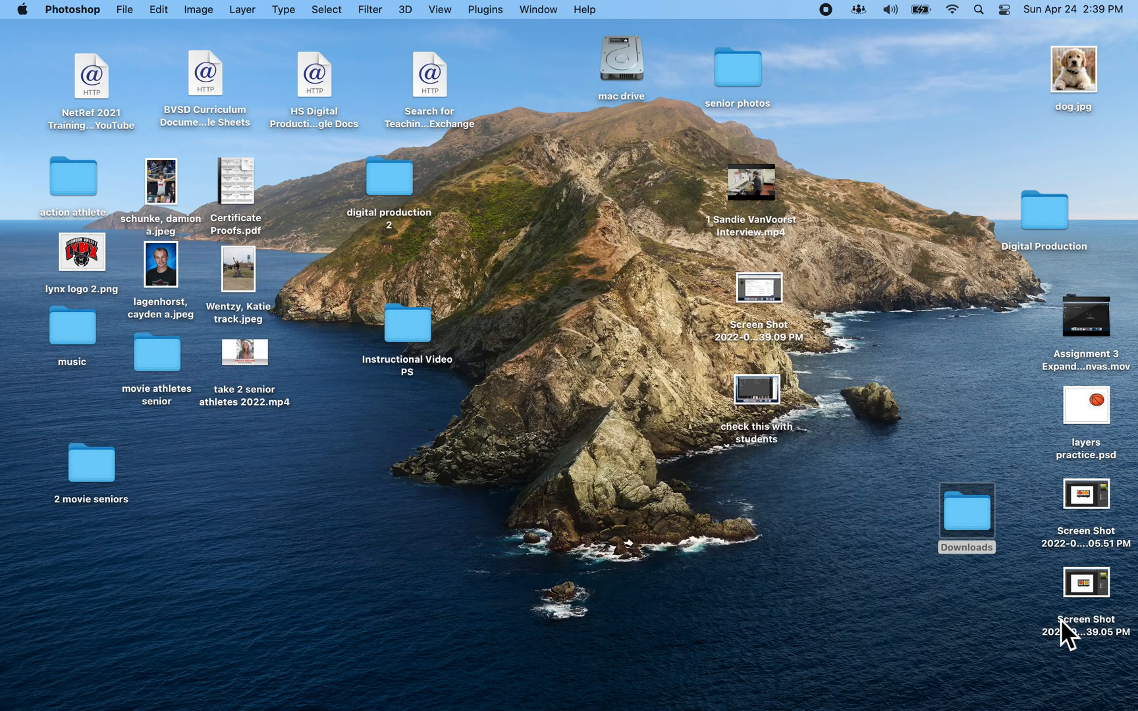
{"action": "left_click_drag", "start_coordinate": [1084, 604], "coordinate": [838, 561]}
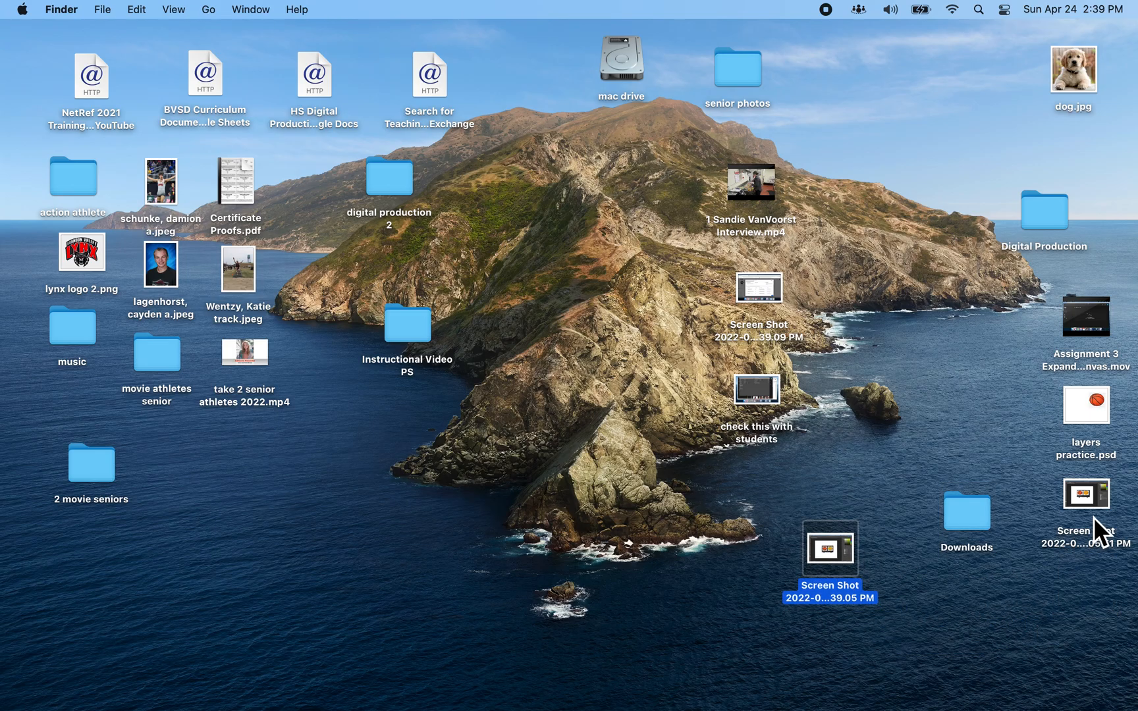
{"action": "left_click", "coordinate": [1088, 500]}
{"action": "left_click_drag", "start_coordinate": [1087, 501], "coordinate": [854, 457]}
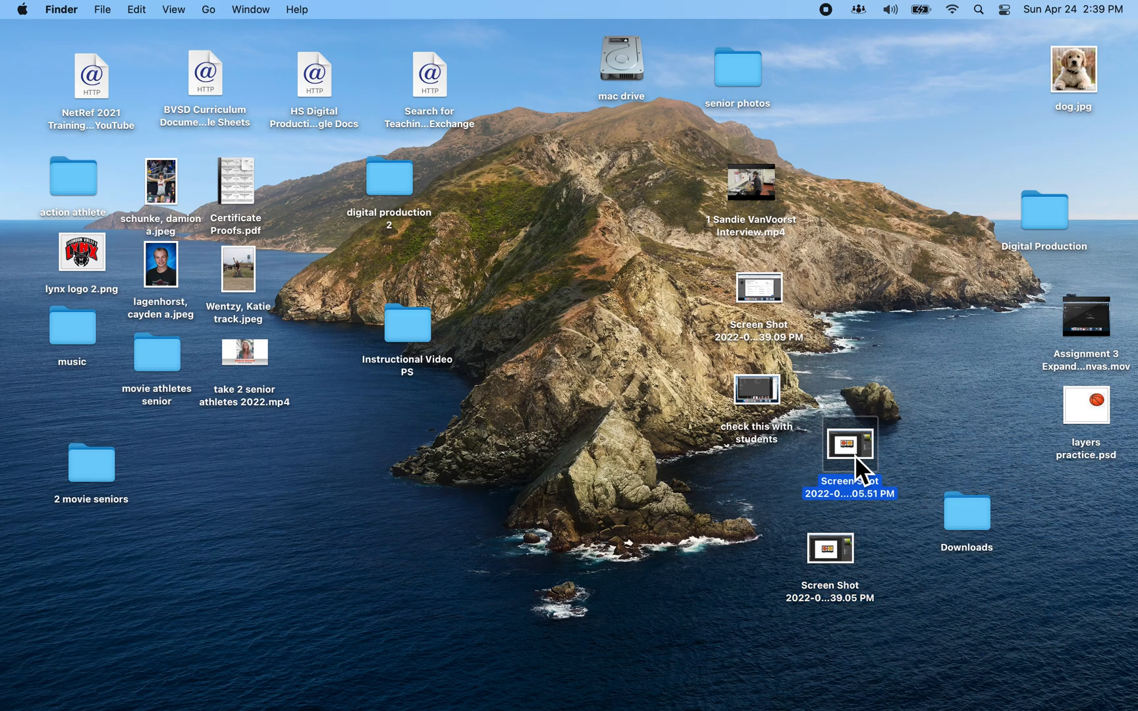
Copy the 2.39.05 PM screenshot from the desktop into the Practice folder within Digital Production > Photoshop
{"action": "left_click", "coordinate": [829, 549]}
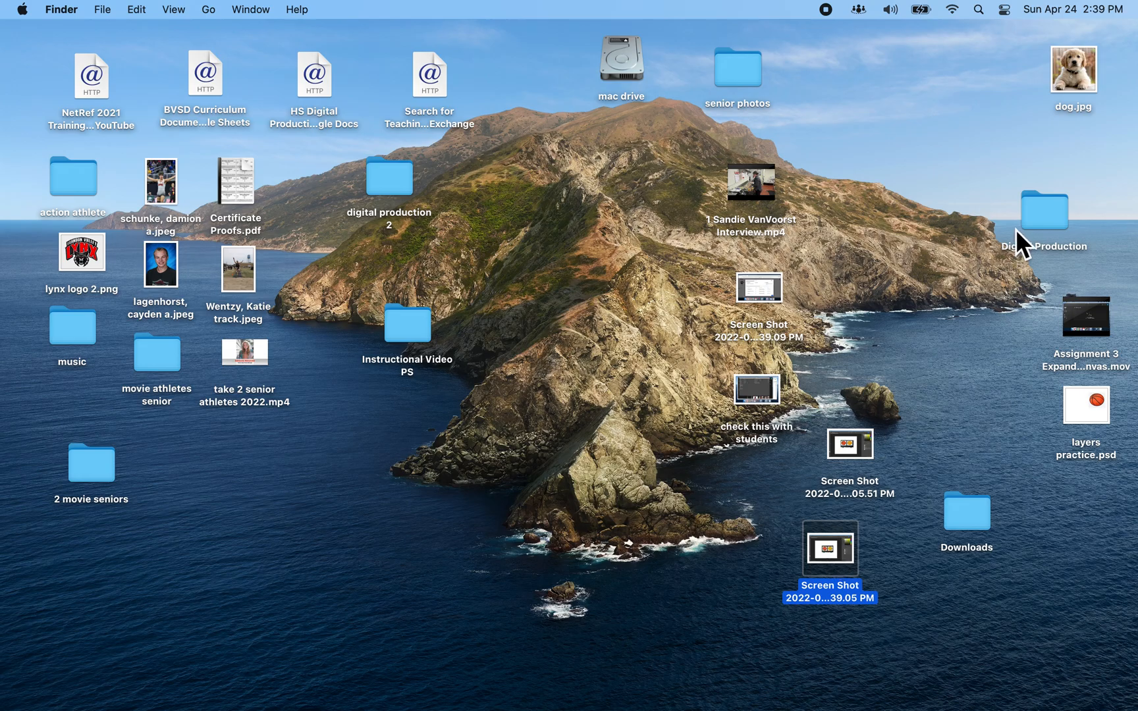
{"action": "double_click", "coordinate": [1041, 226]}
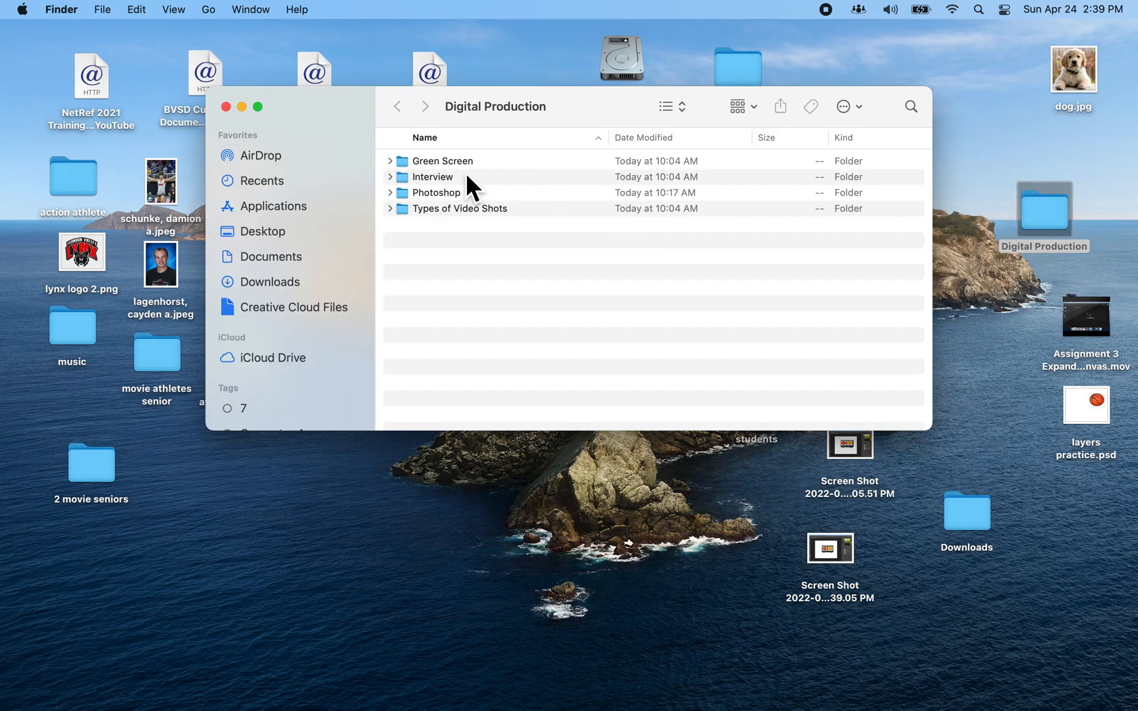
{"action": "double_click", "coordinate": [439, 192]}
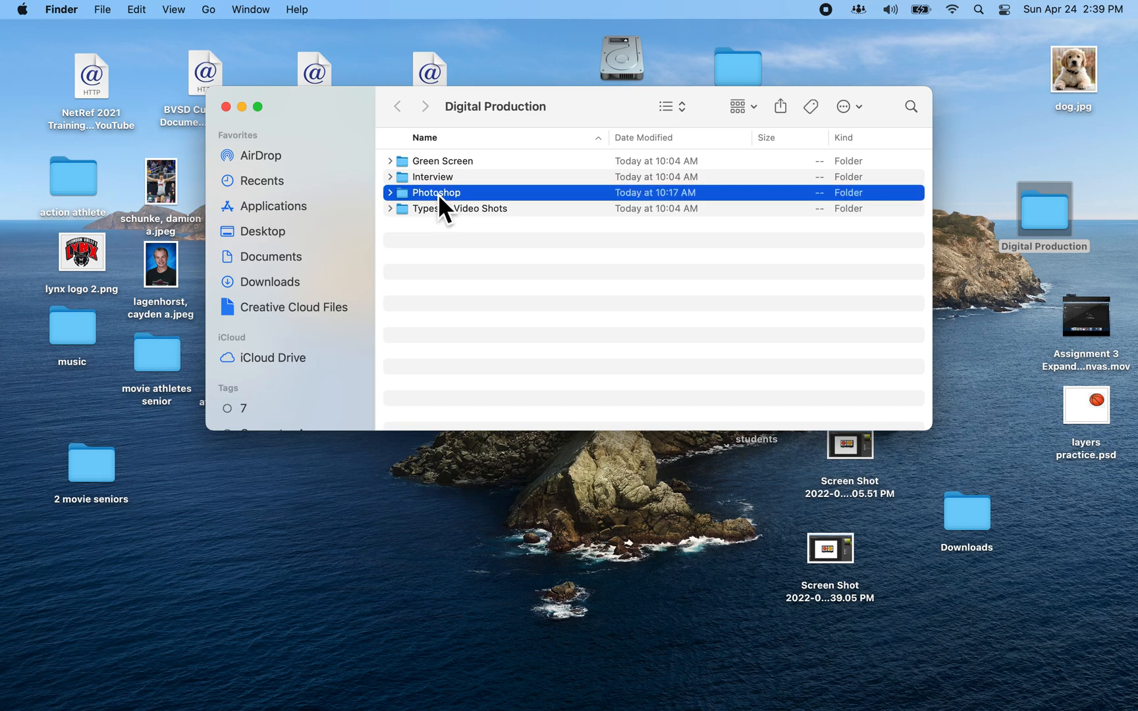
{"action": "double_click", "coordinate": [447, 177]}
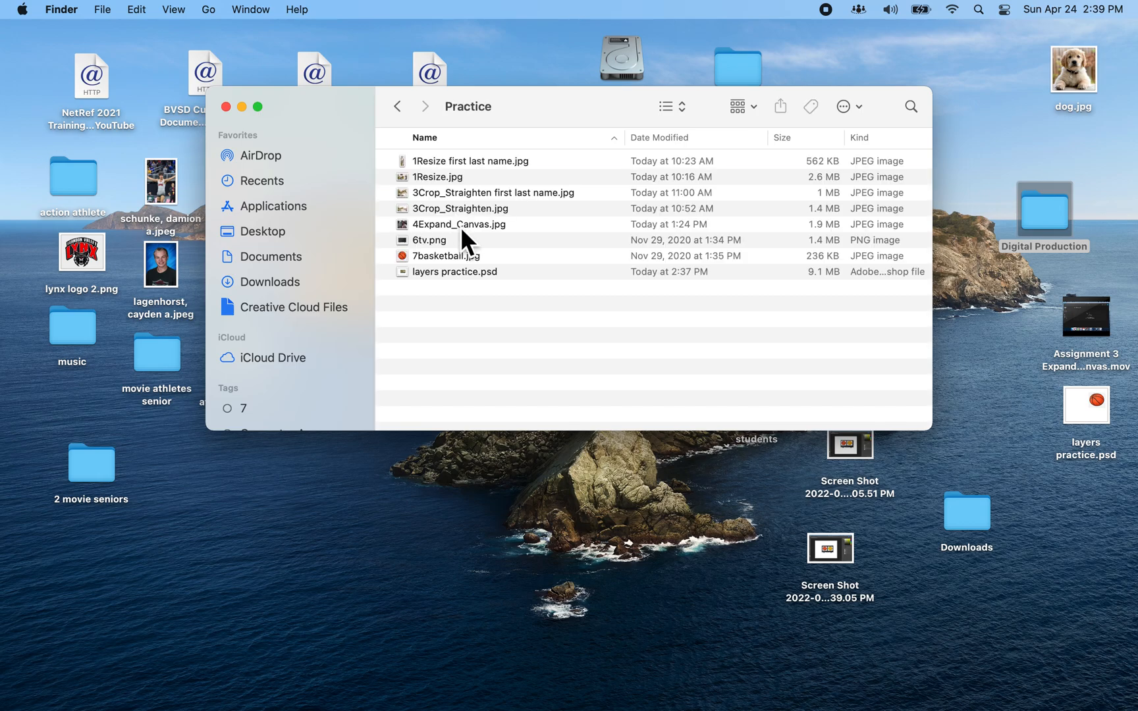
{"action": "right_click", "coordinate": [491, 317]}
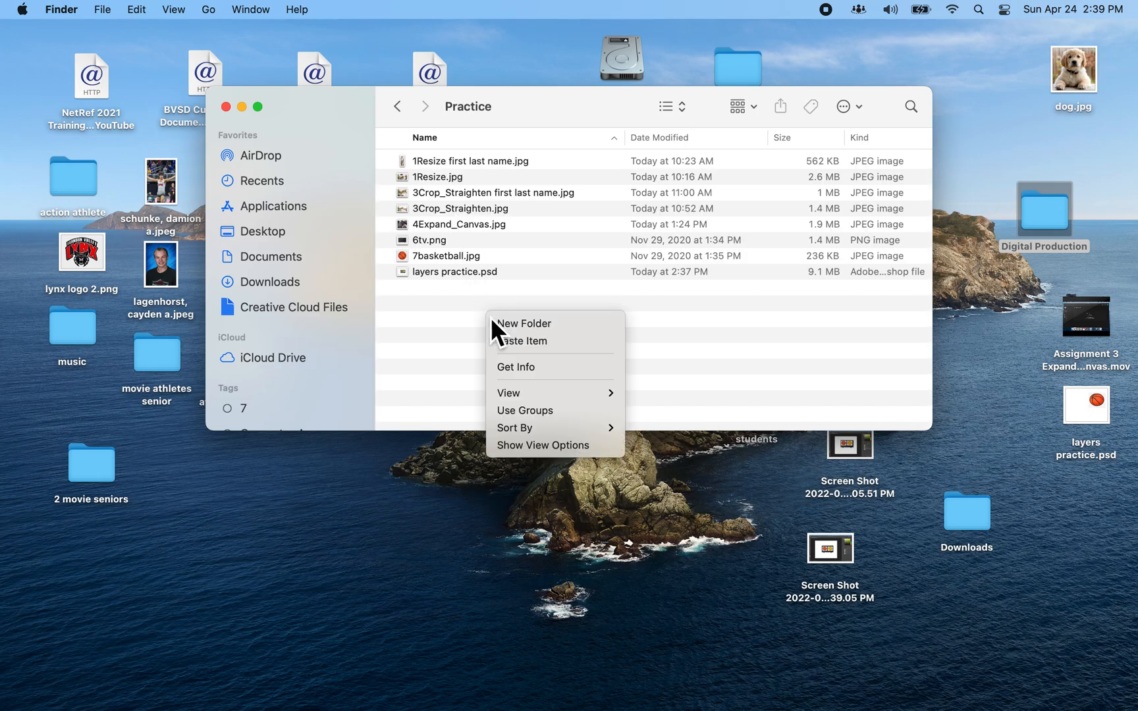
{"action": "left_click", "coordinate": [535, 340]}
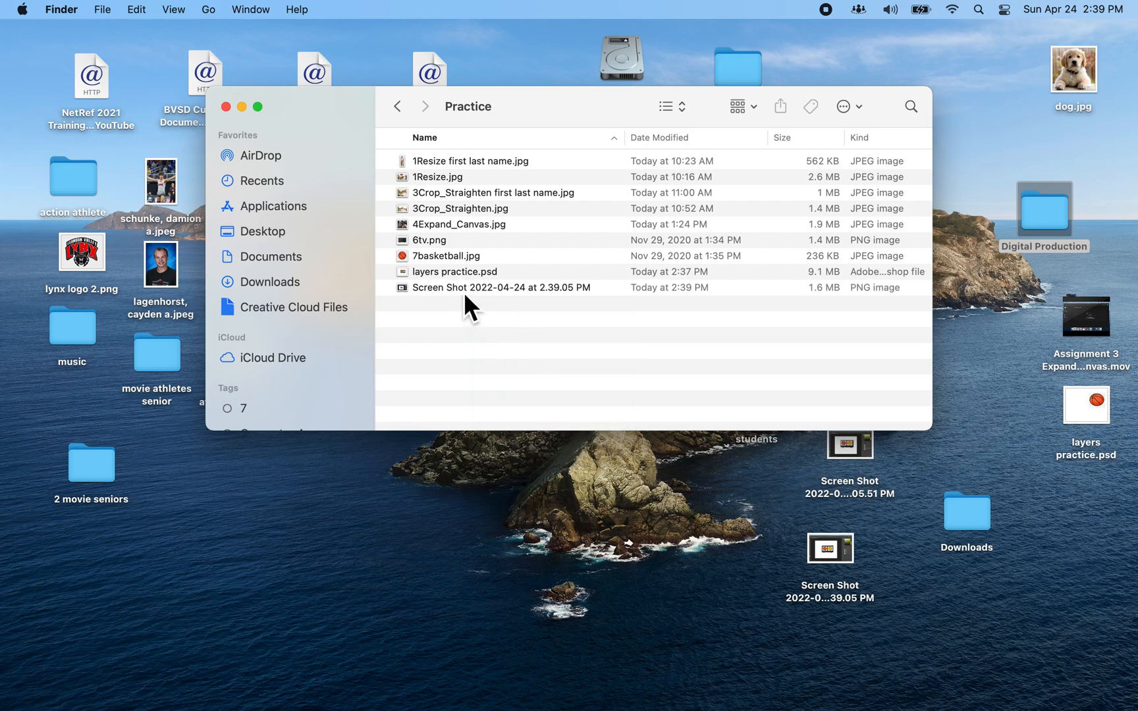
Rename the pasted screenshot in the Practice folder as "layers practice"
{"action": "left_click", "coordinate": [463, 290]}
{"action": "left_click", "coordinate": [463, 288]}
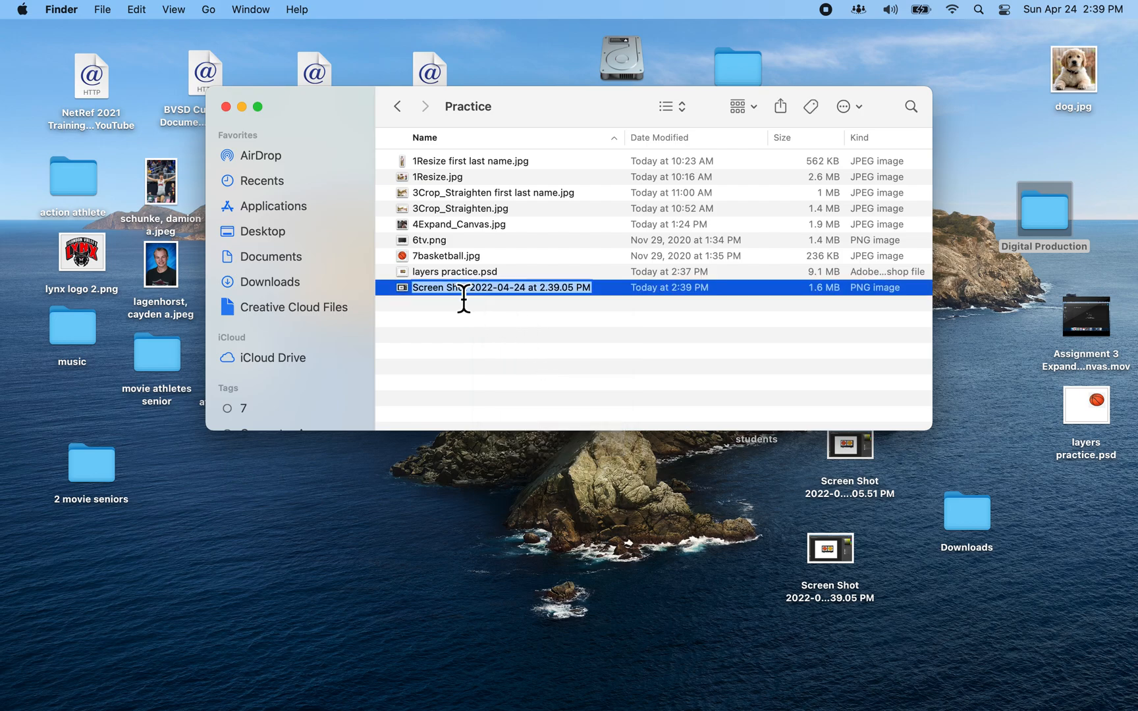
{"action": "type", "text": "layers "}
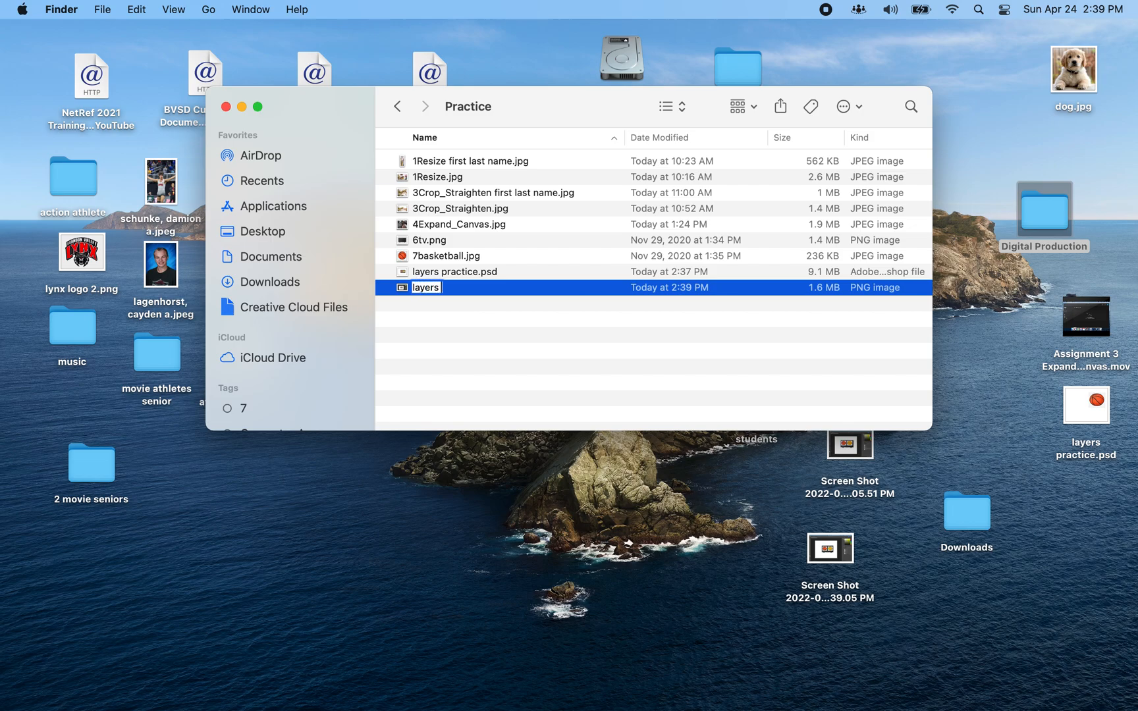
{"action": "type", "text": "practice"}
{"action": "key", "text": "Return"}
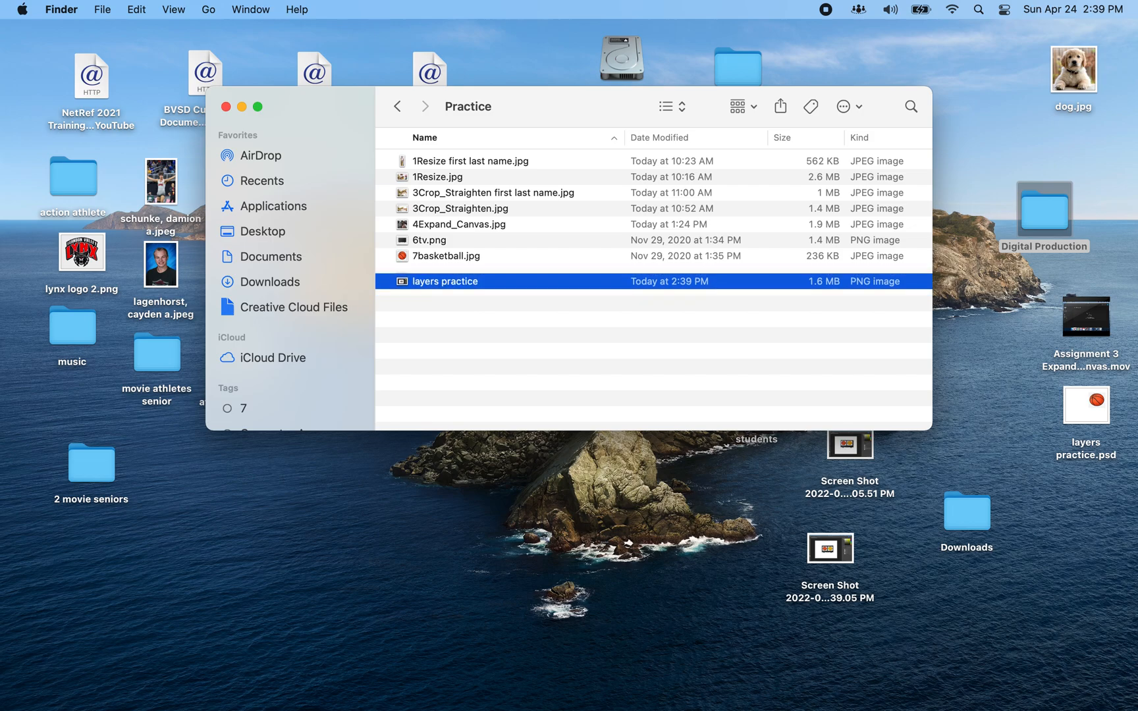
{"action": "left_click", "coordinate": [461, 273]}
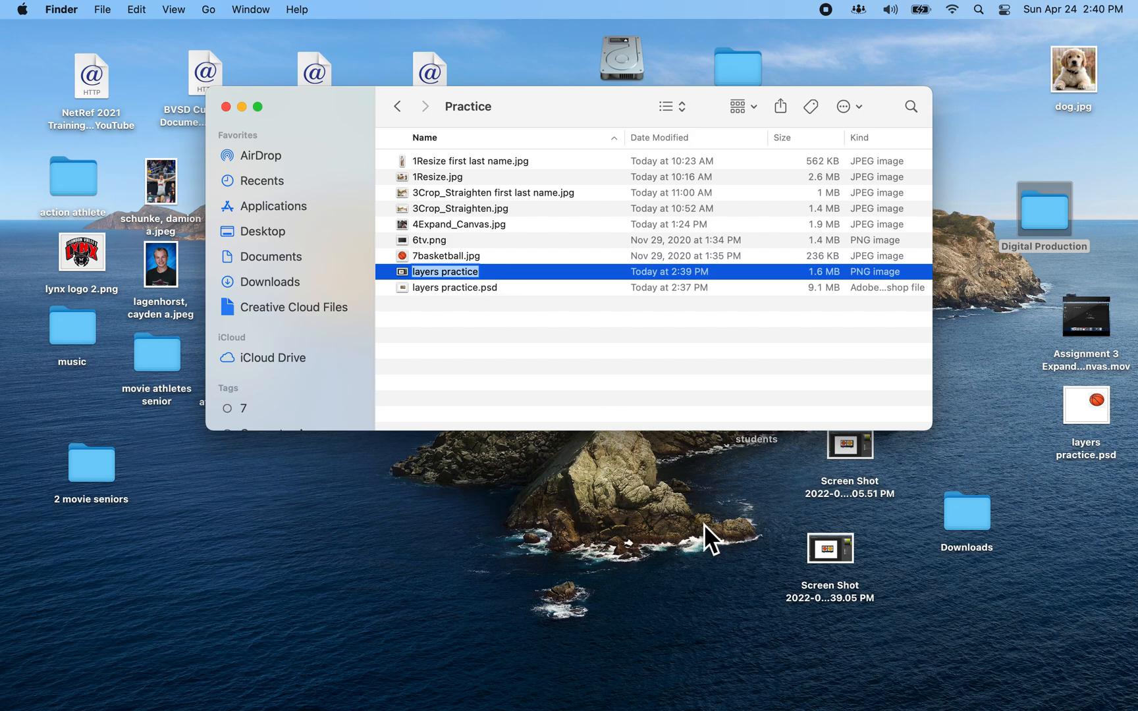
{"action": "key", "text": "Return"}
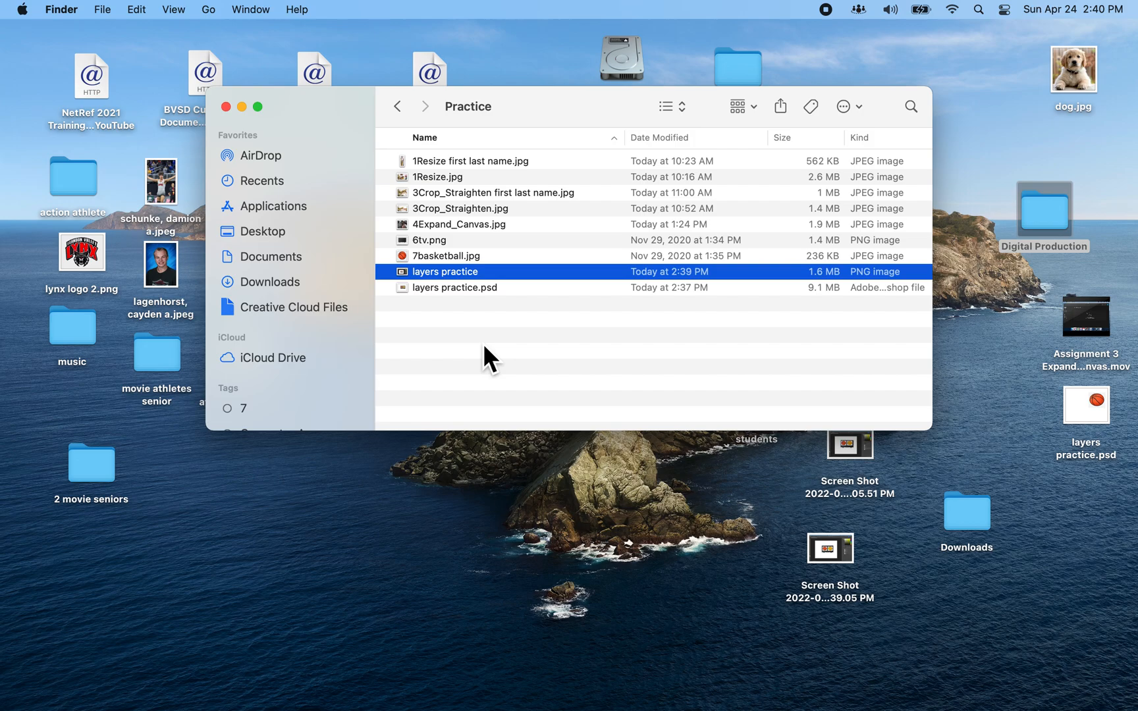
Switch back to Photoshop by restoring the minimized layers practice document window
{"action": "key", "text": "ctrl+Up"}
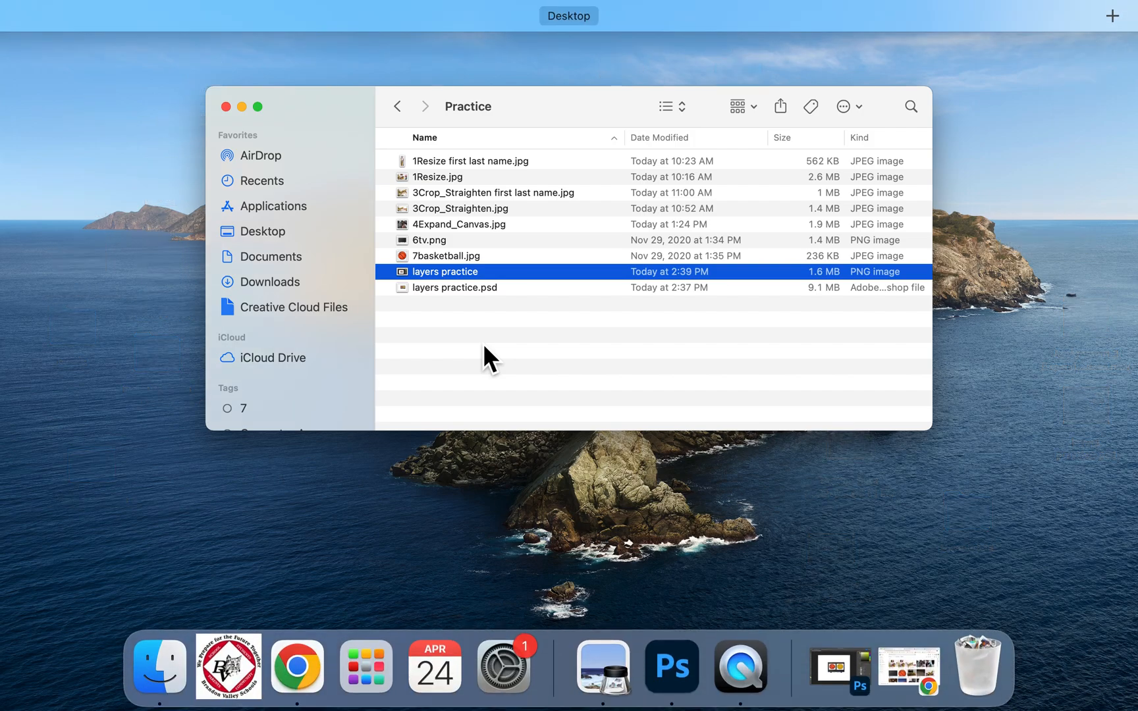
{"action": "left_click", "coordinate": [838, 668]}
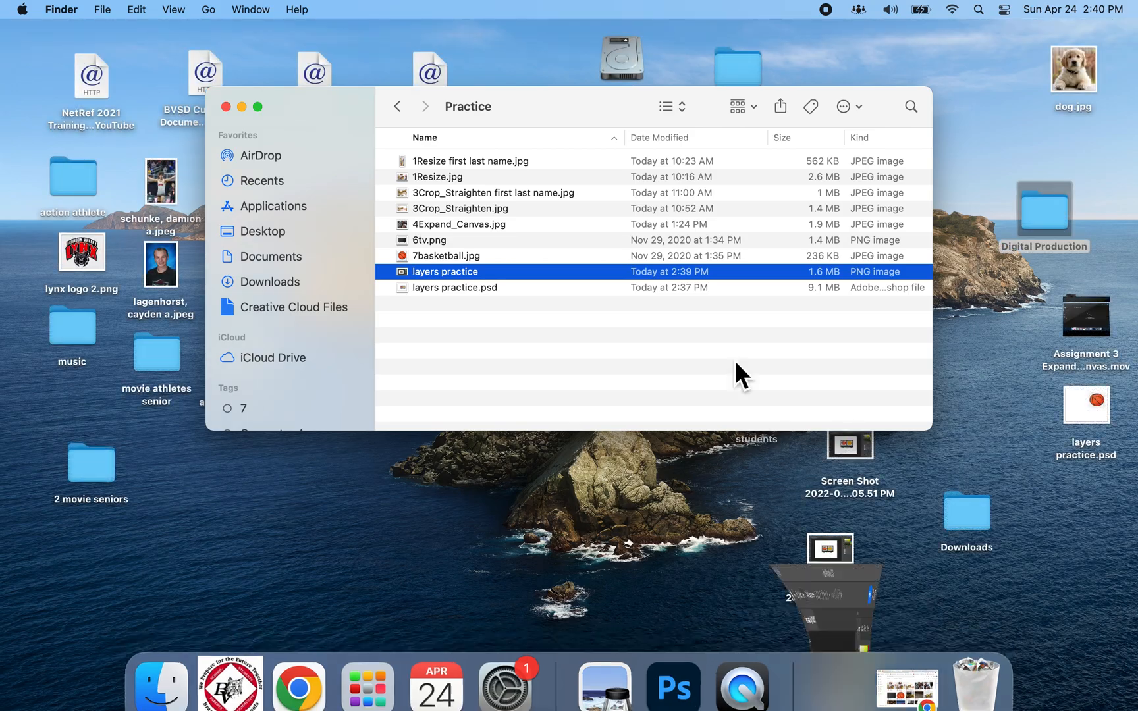